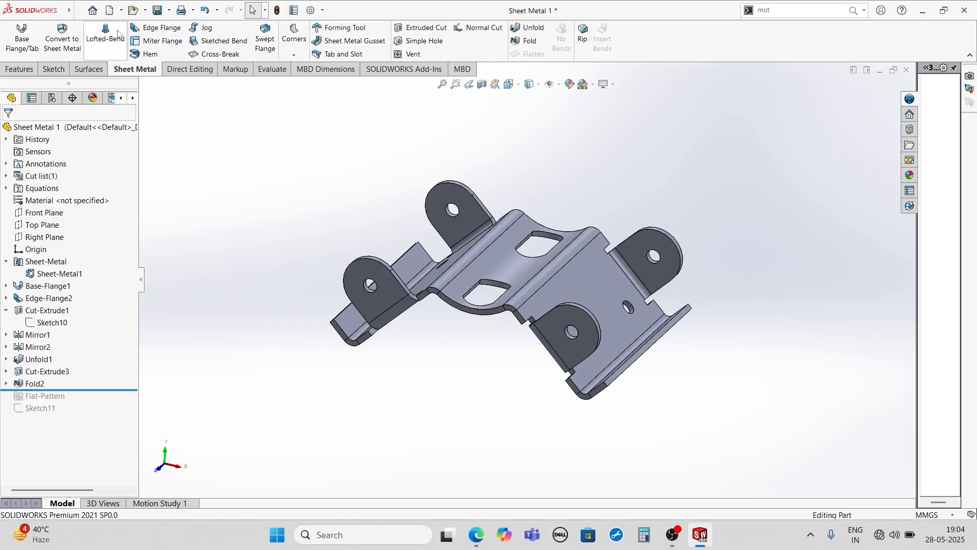
Step: Create a new part document from the Part template
left_click(121, 10)
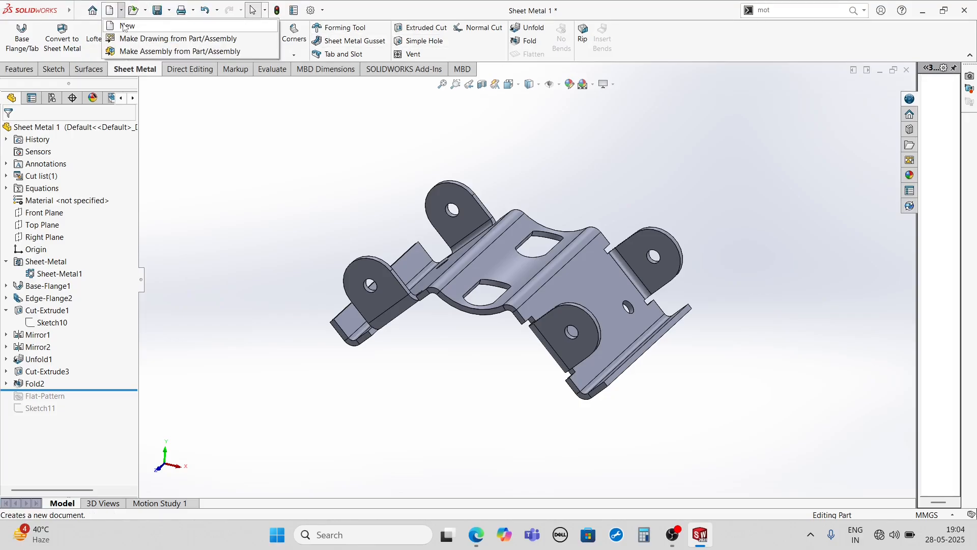
left_click(124, 27)
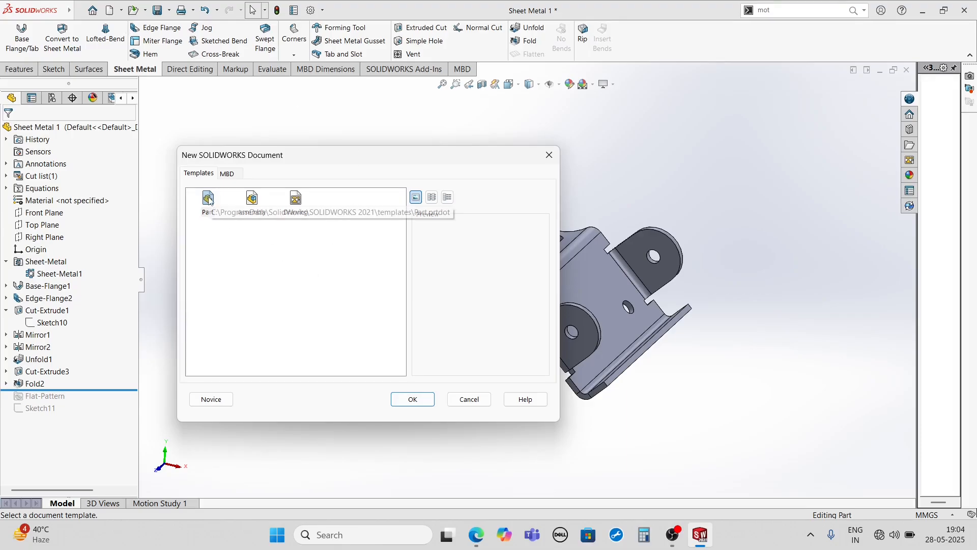
left_click(406, 402)
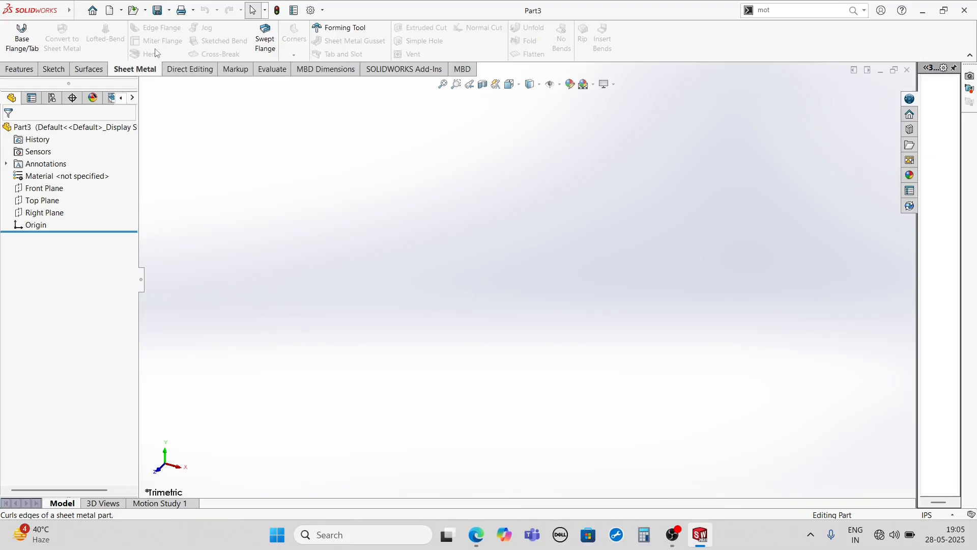
Step: Hide the Sheet Metal command set from the CommandManager
right_click(158, 54)
right_click(111, 47)
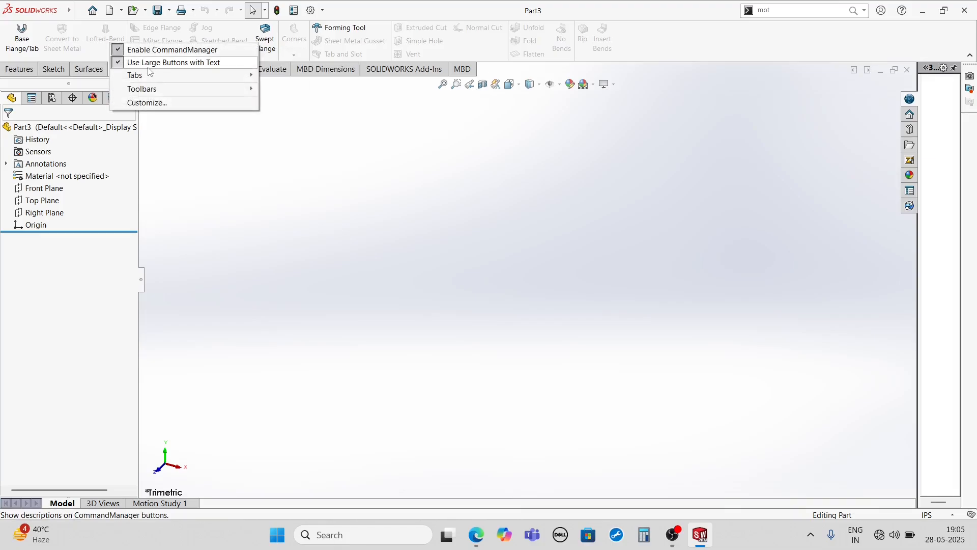
mouse_move(149, 78)
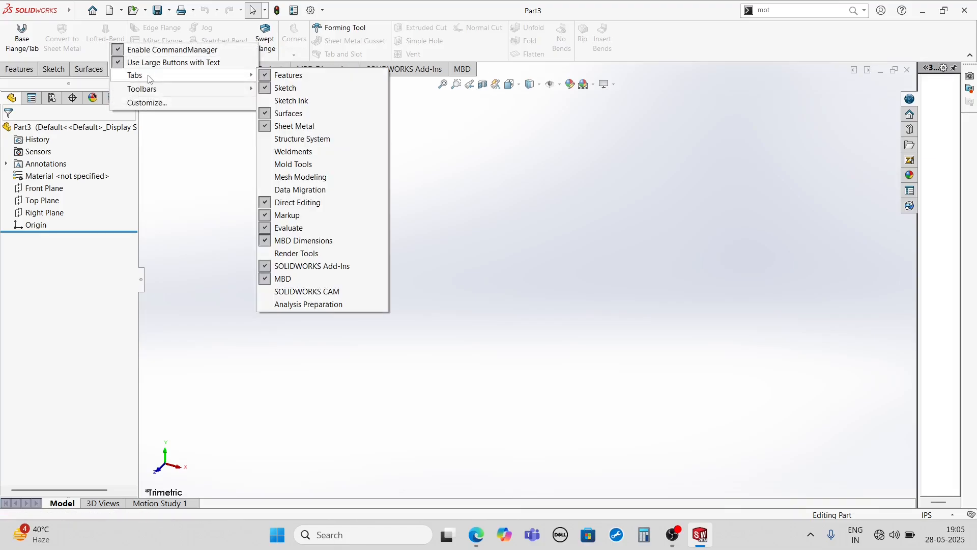
left_click(291, 127)
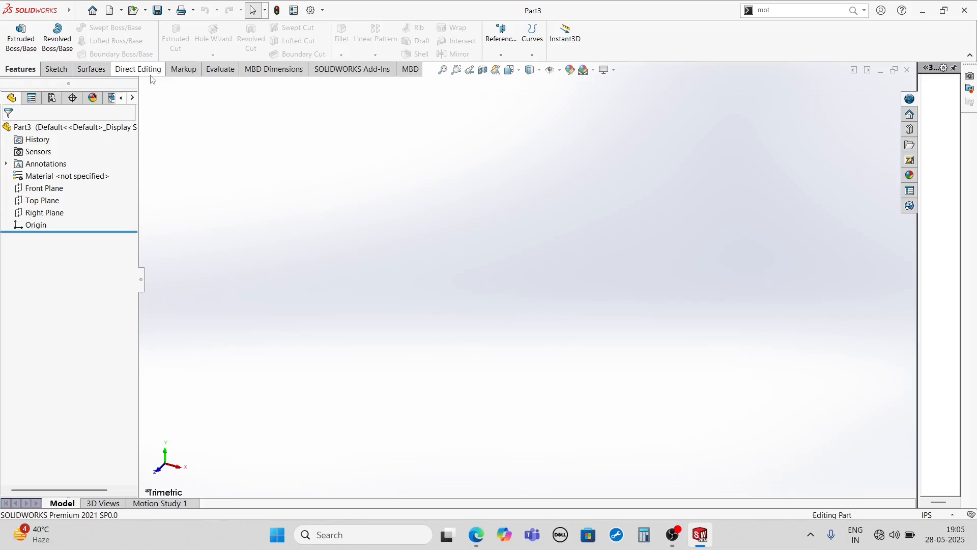
Step: Restore the Sheet Metal command set in the CommandManager and bring up its commands
right_click(229, 45)
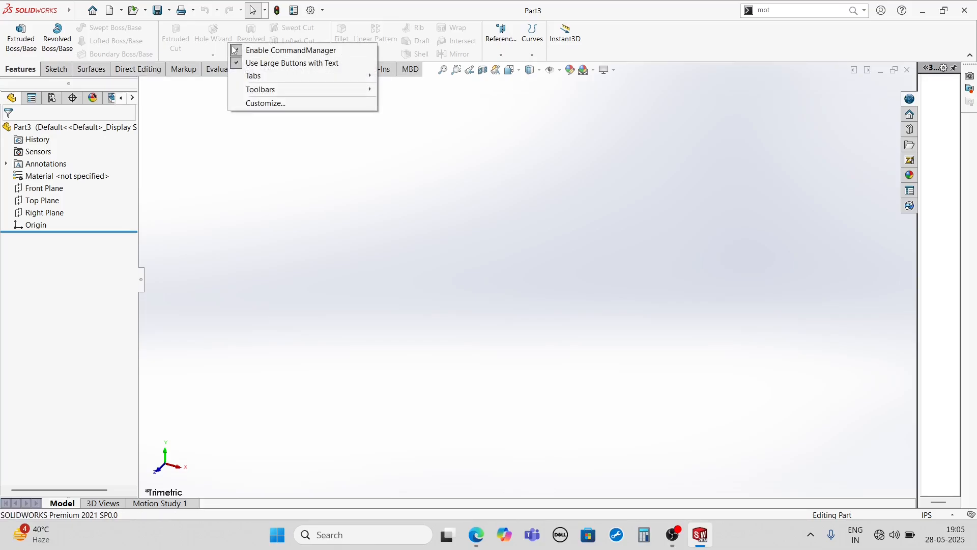
mouse_move(306, 75)
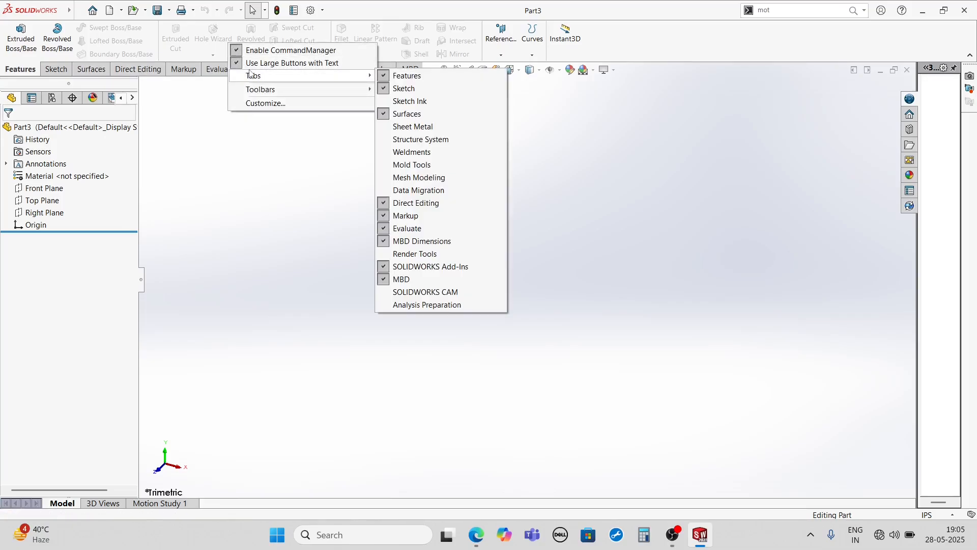
left_click(413, 127)
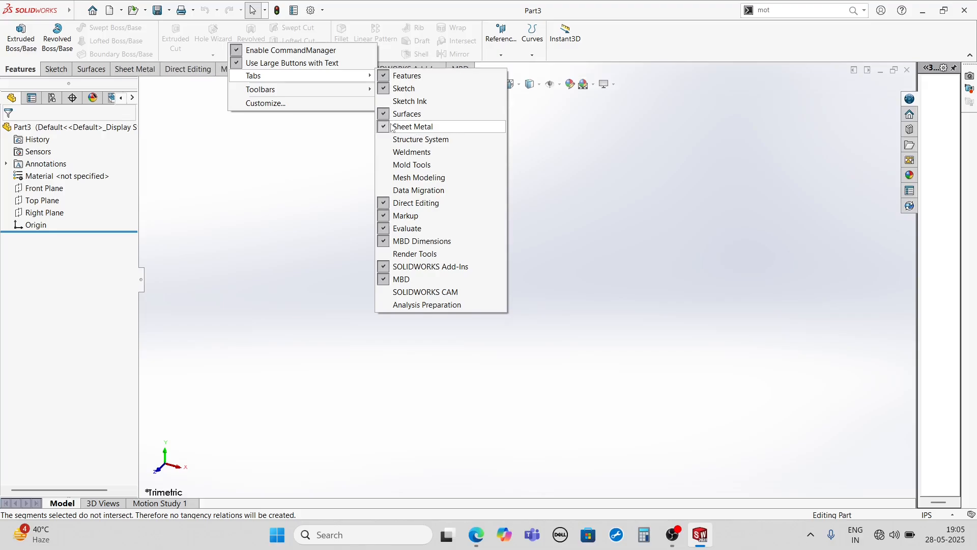
left_click(144, 70)
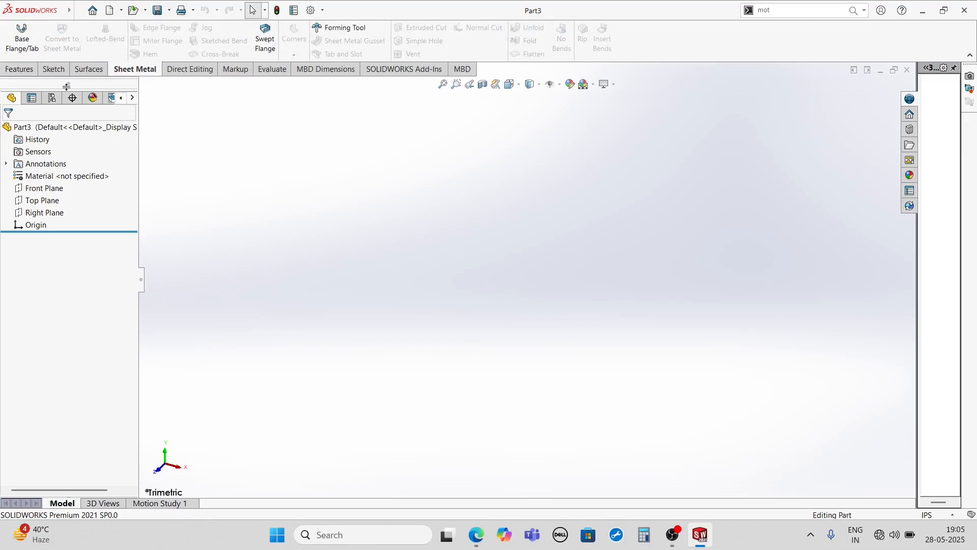
Step: Start a Base Flange sketch on the Front Plane and draw an open four-line zigzag profile with its middle vertex at the origin
left_click(21, 50)
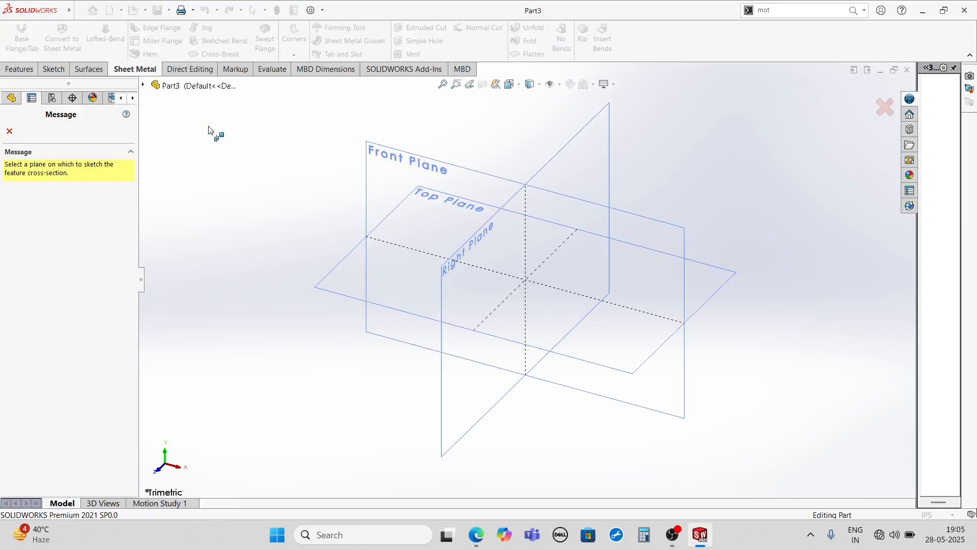
left_click(390, 164)
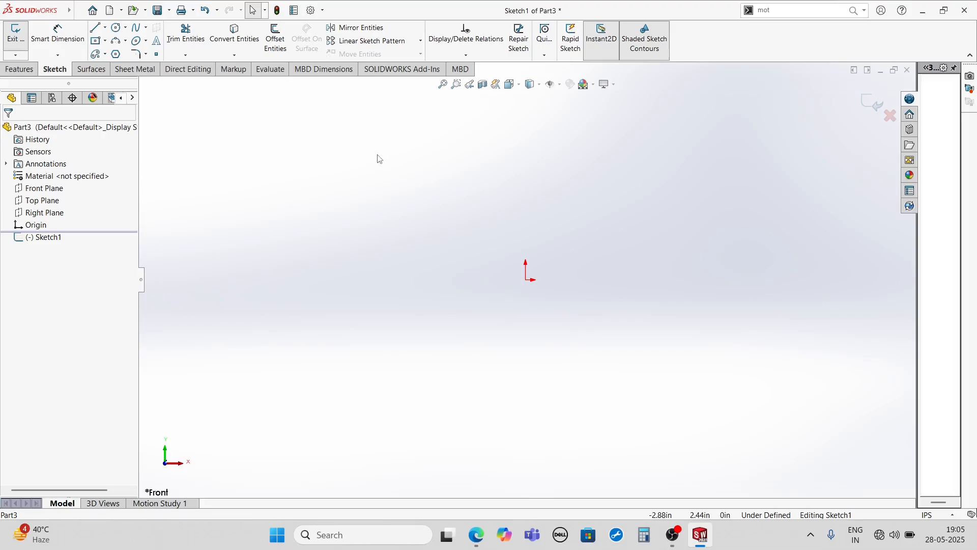
left_click(95, 29)
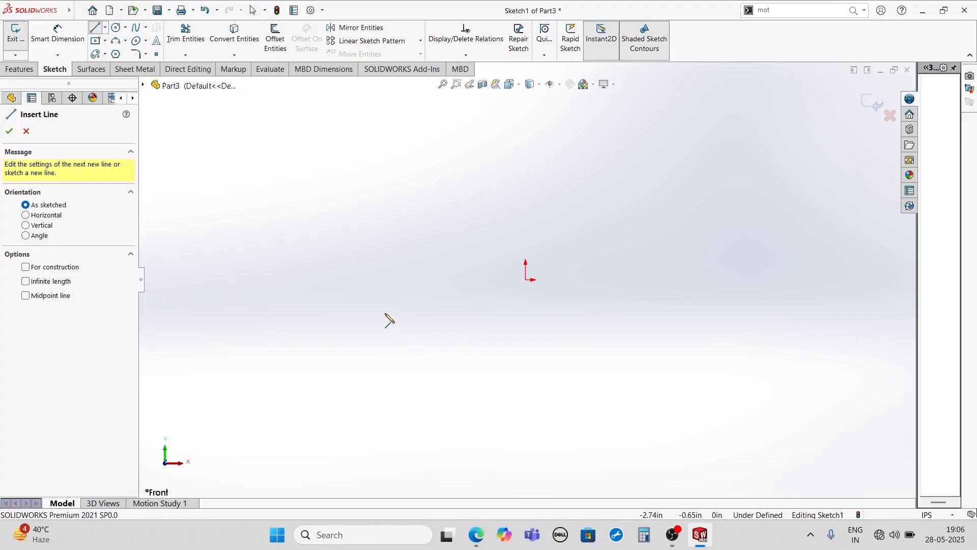
left_click(390, 306)
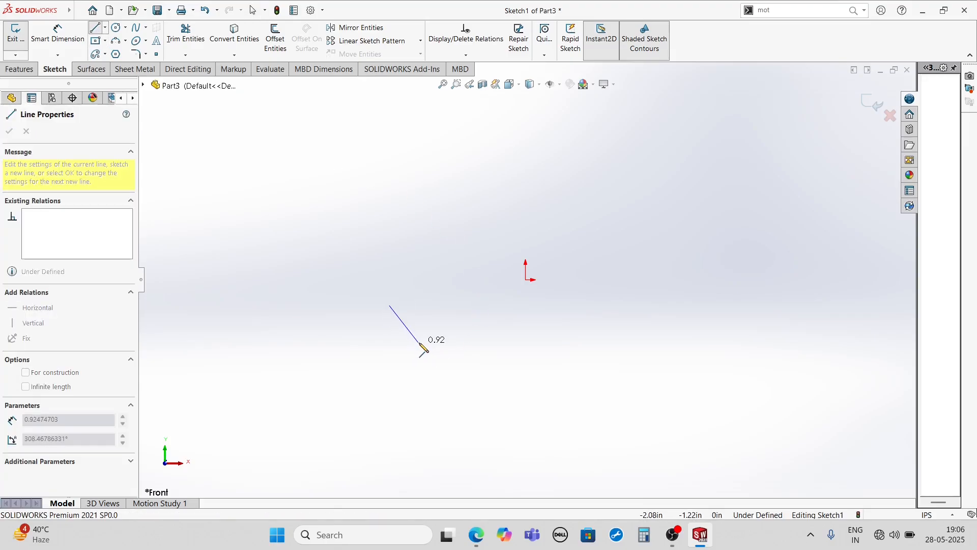
left_click(420, 341)
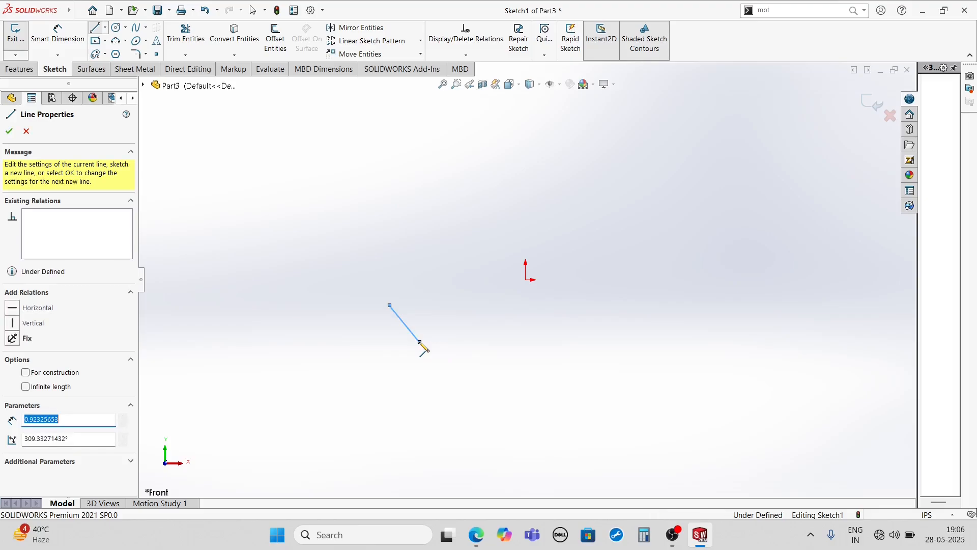
left_click(526, 280)
left_click(611, 355)
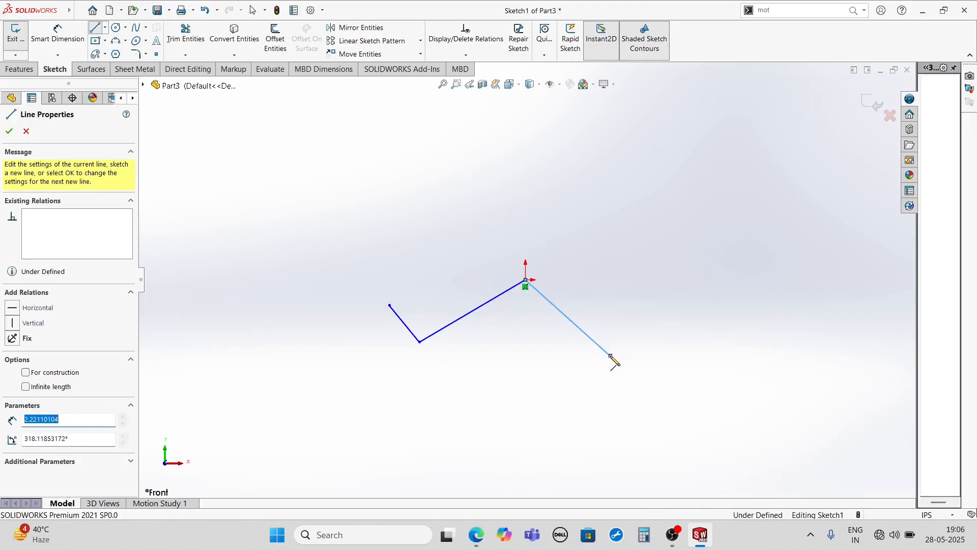
left_click(634, 323)
right_click(604, 210)
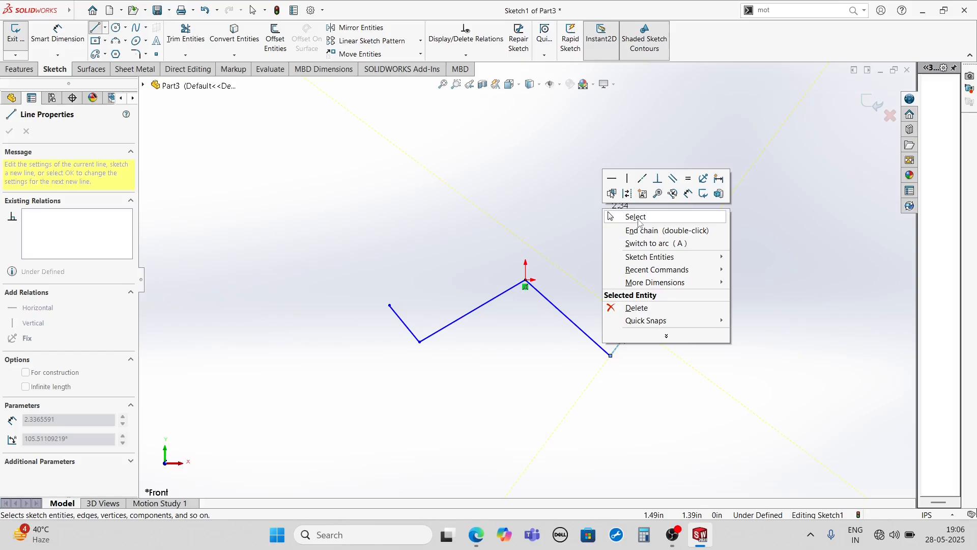
left_click(638, 218)
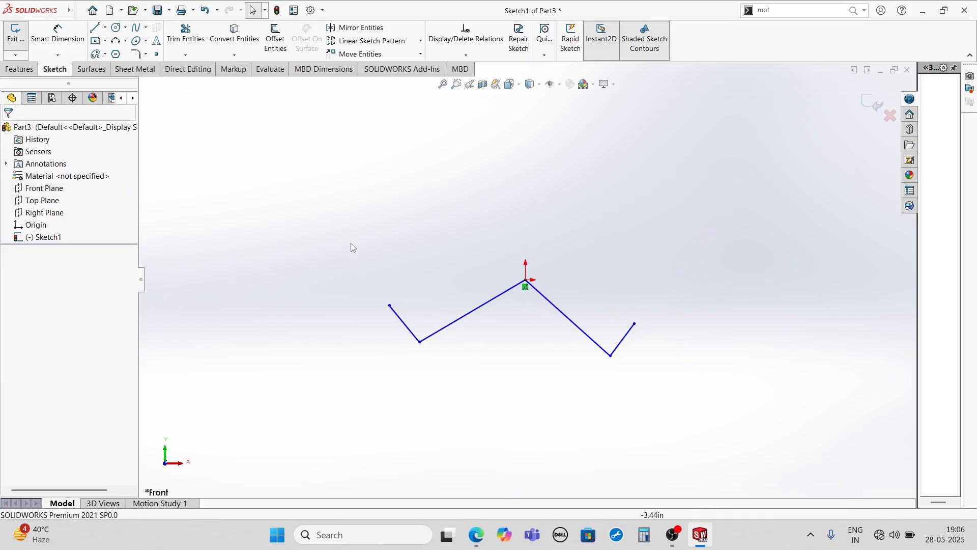
Step: Make each short end line of the profile perpendicular to its adjoining long line
left_click_drag(351, 232, 532, 379)
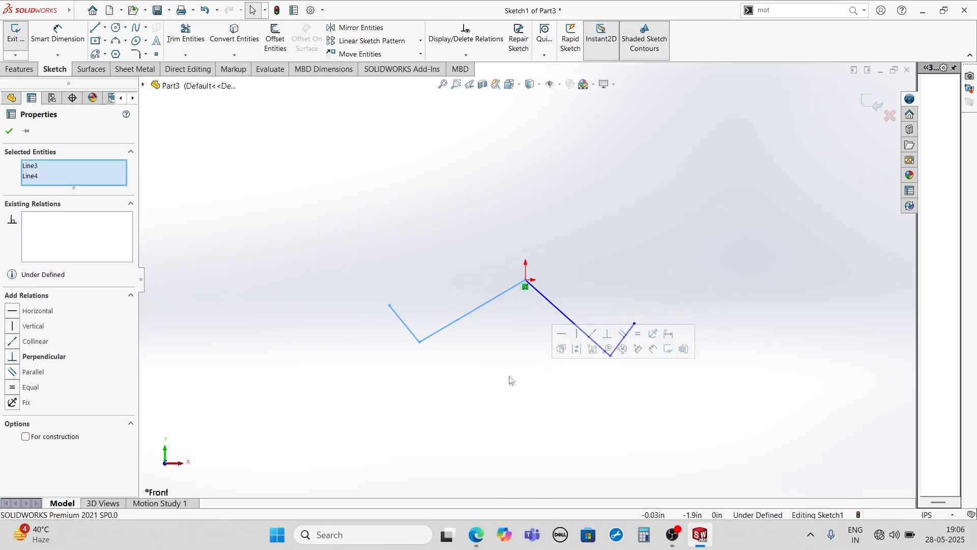
left_click(608, 334)
left_click_drag(500, 219, 638, 345)
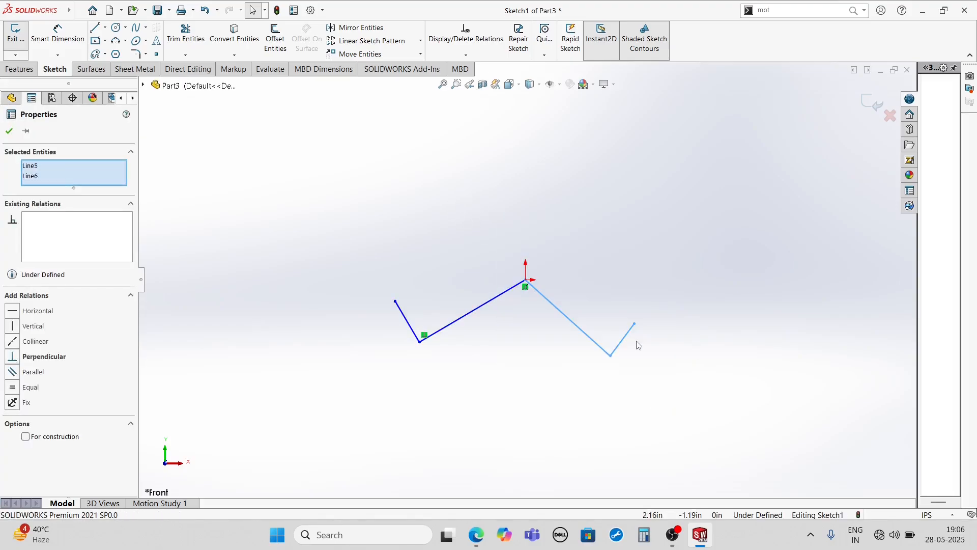
left_click(16, 357)
left_click(9, 131)
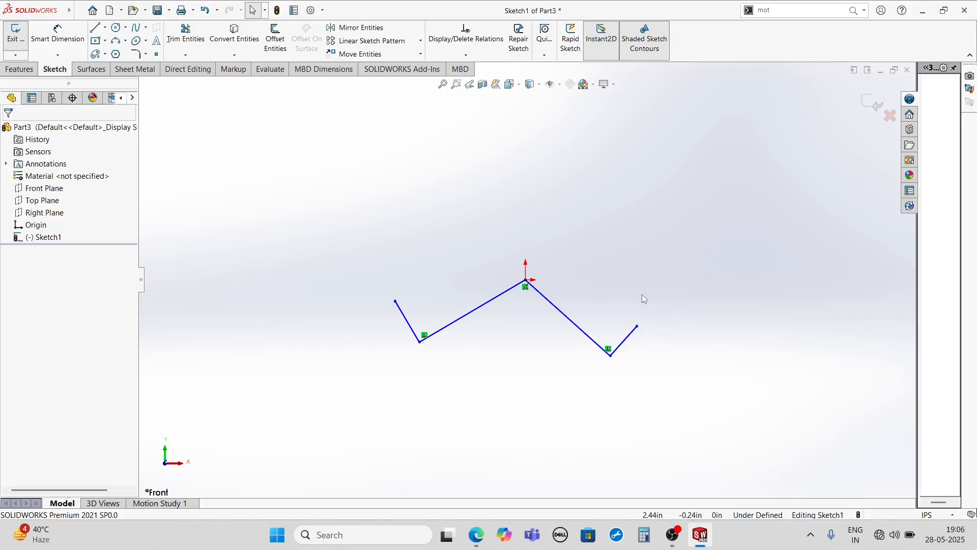
Step: Make the two long lines meeting at the origin perpendicular to each other
left_click(507, 295)
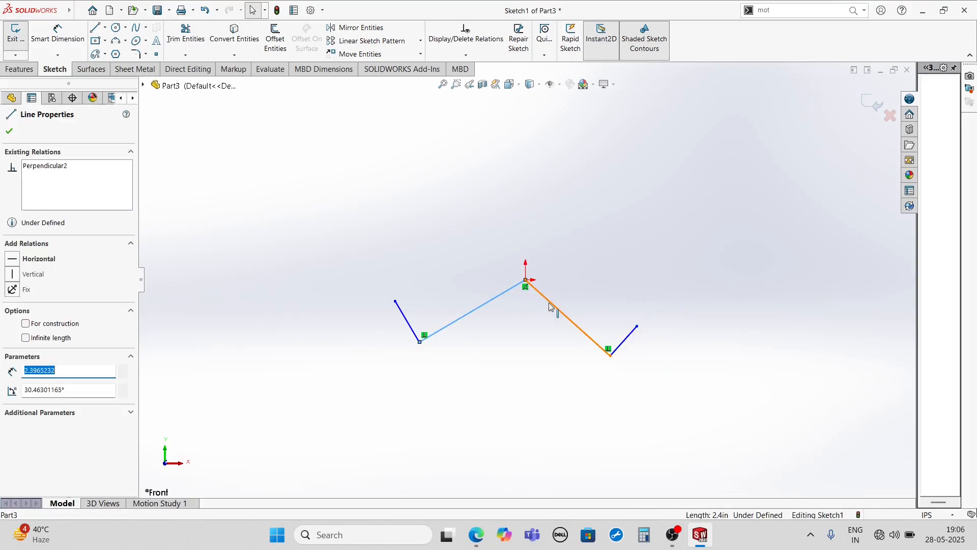
left_click(550, 307, "ctrl")
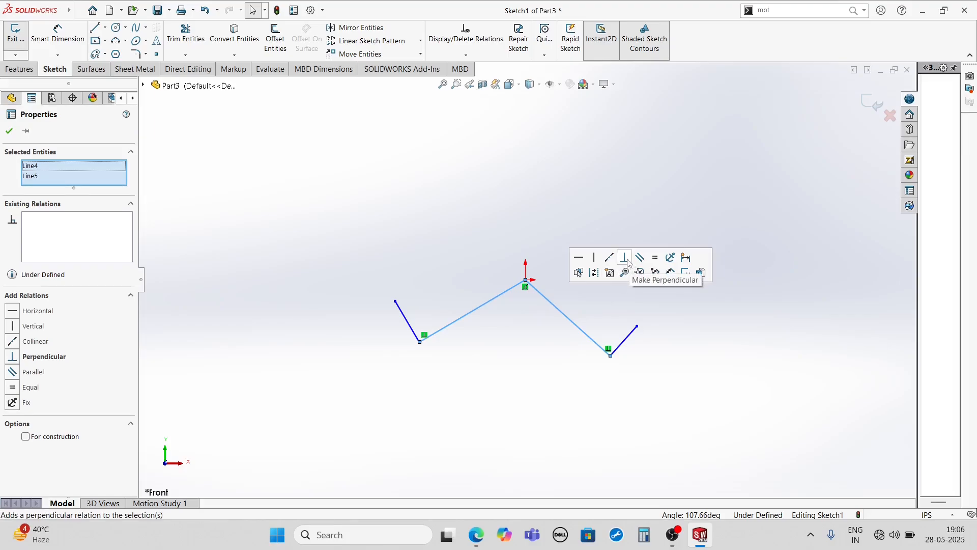
left_click(625, 258)
left_click(9, 131)
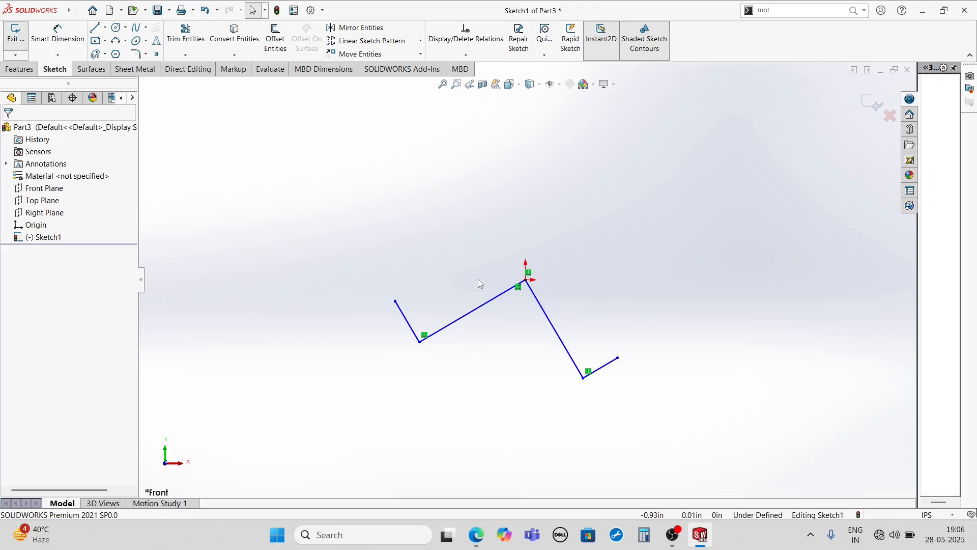
Step: Change the document units to MMGS (millimeter, gram, second) and reopen Sketch1 for editing
left_click(931, 516)
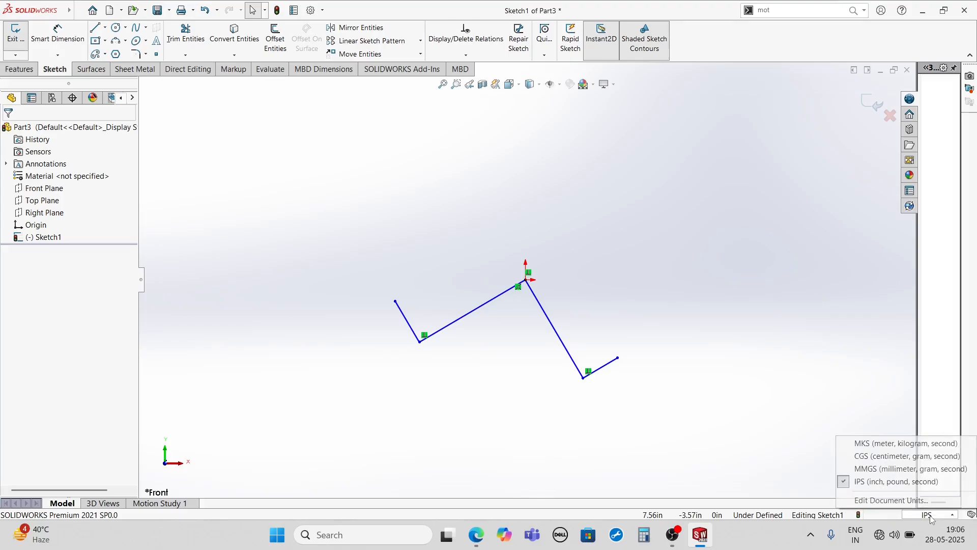
left_click(865, 471)
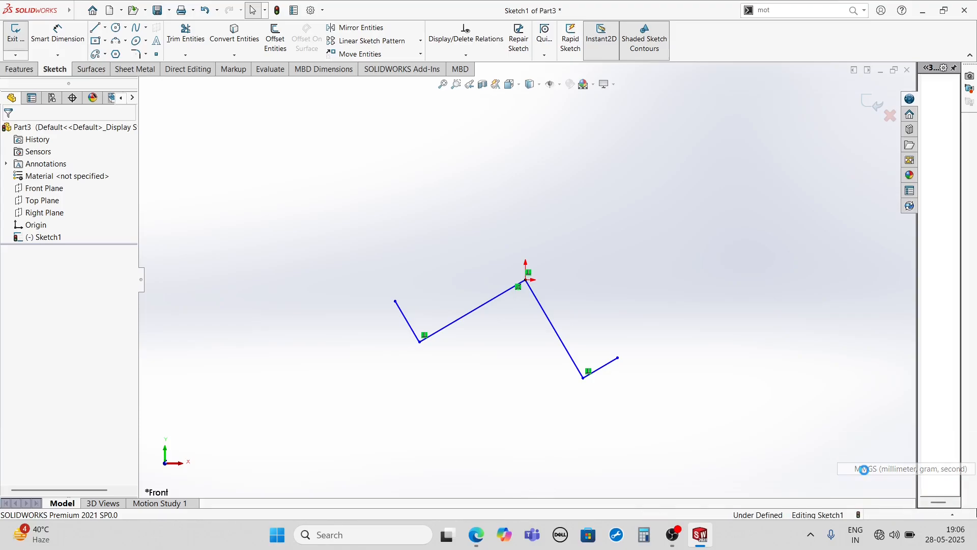
left_click(51, 239)
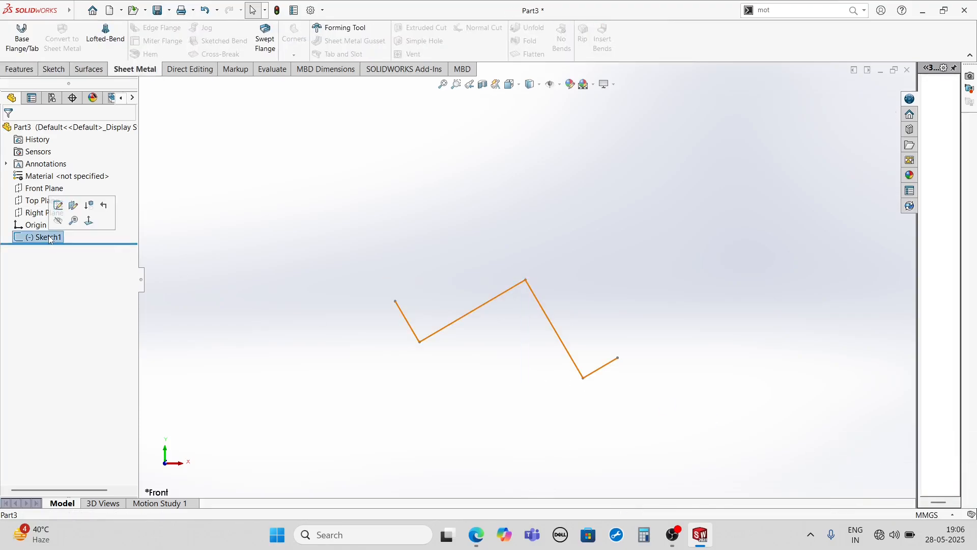
left_click(57, 206)
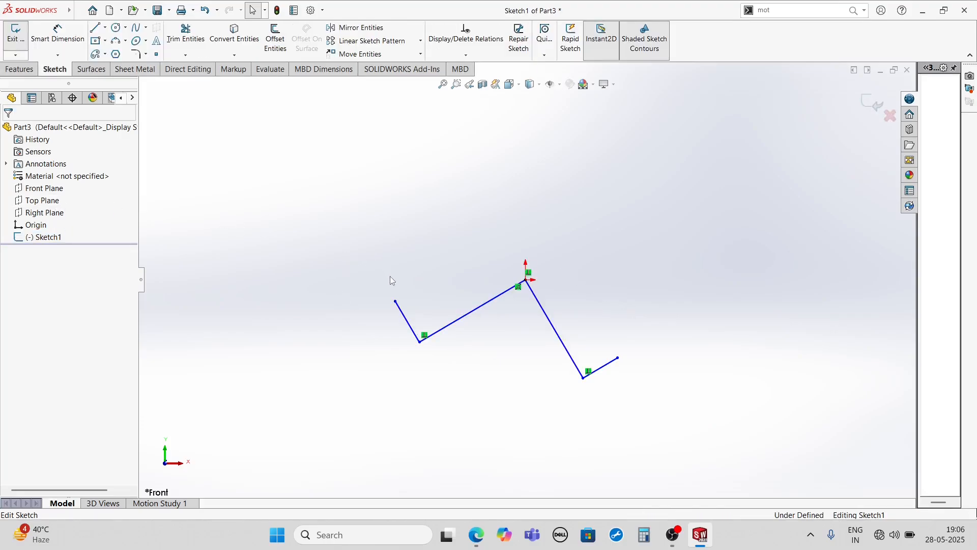
Step: Dimension the short end line to the left of the origin as 10 mm with Smart Dimension
mouse_move(390, 276)
middle_mouse_down()
mouse_move(410, 300)
mouse_move(580, 341)
mouse_move(500, 345)
mouse_move(540, 315)
middle_mouse_up()
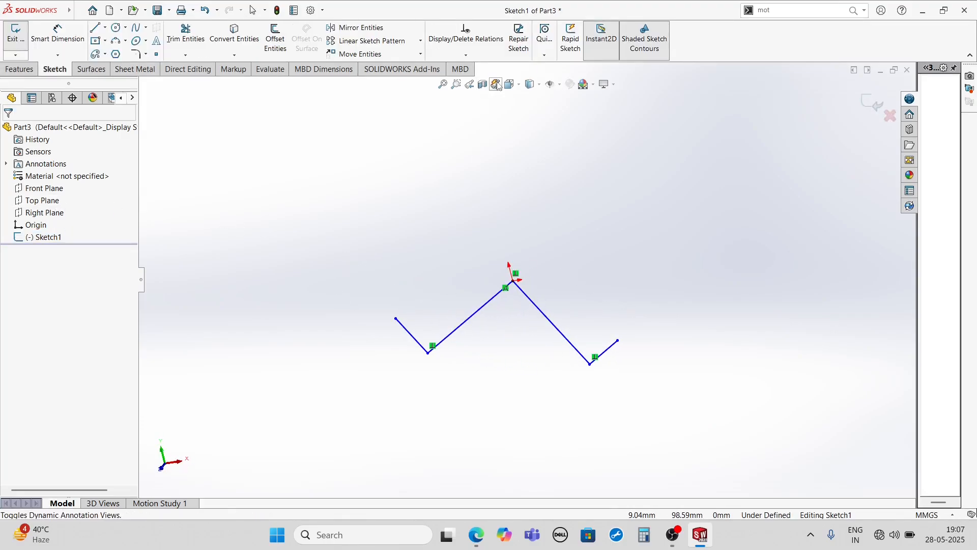
left_click(509, 84)
left_click(568, 141)
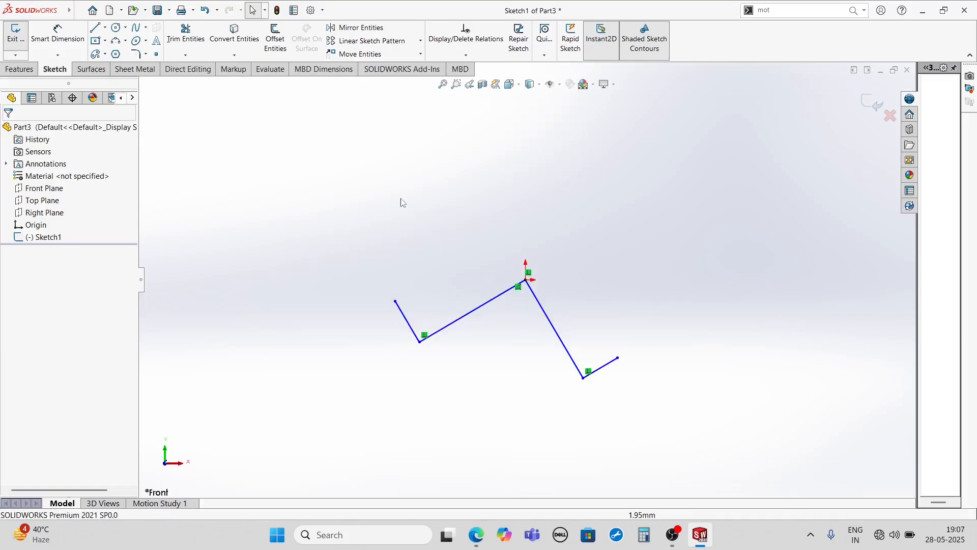
left_click(57, 31)
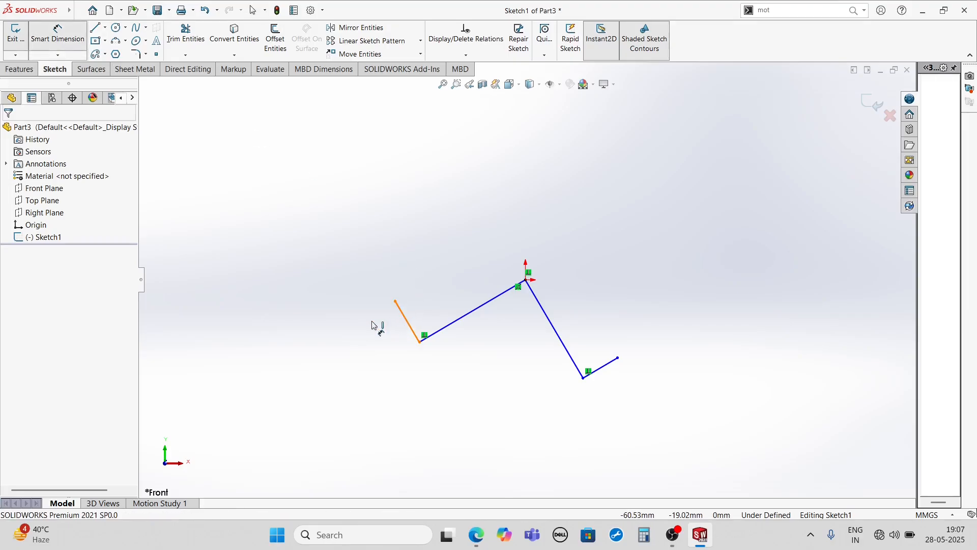
left_click(406, 323)
left_click(341, 374)
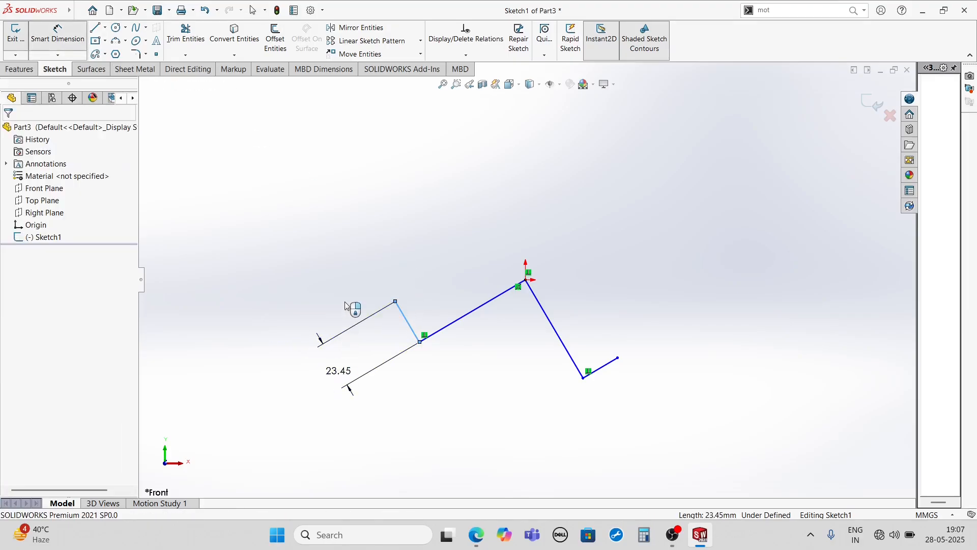
type("10")
key("Return")
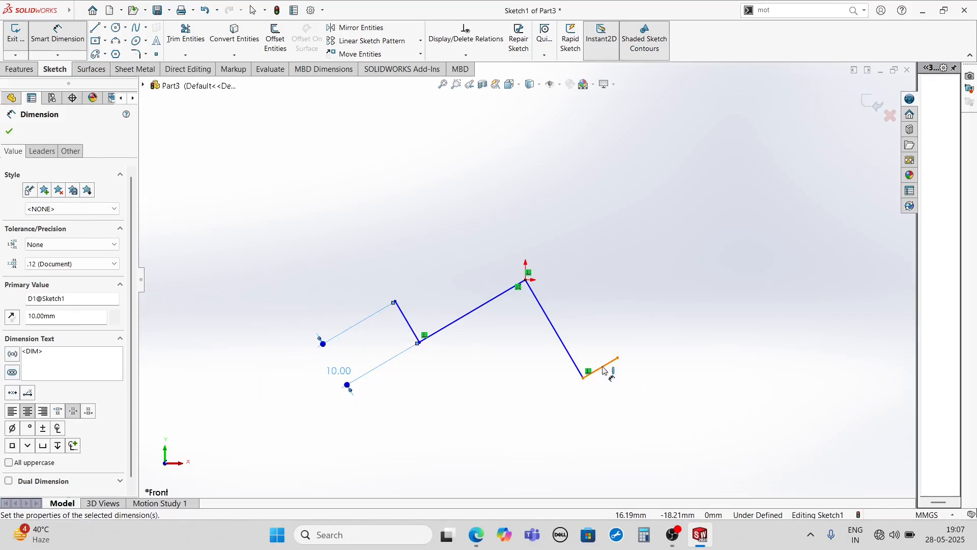
key("Escape")
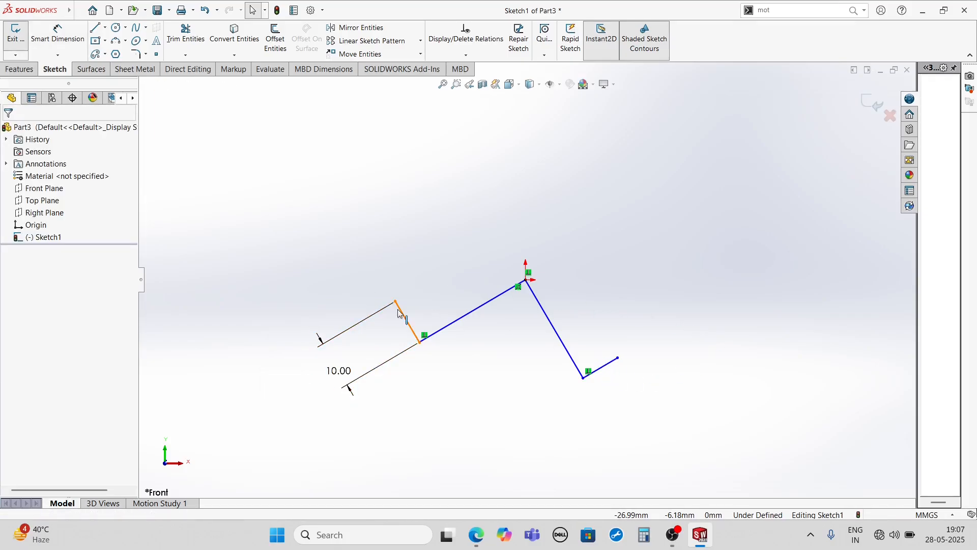
Step: Add an equal-length relation between the two short end lines of the profile
left_click(400, 314)
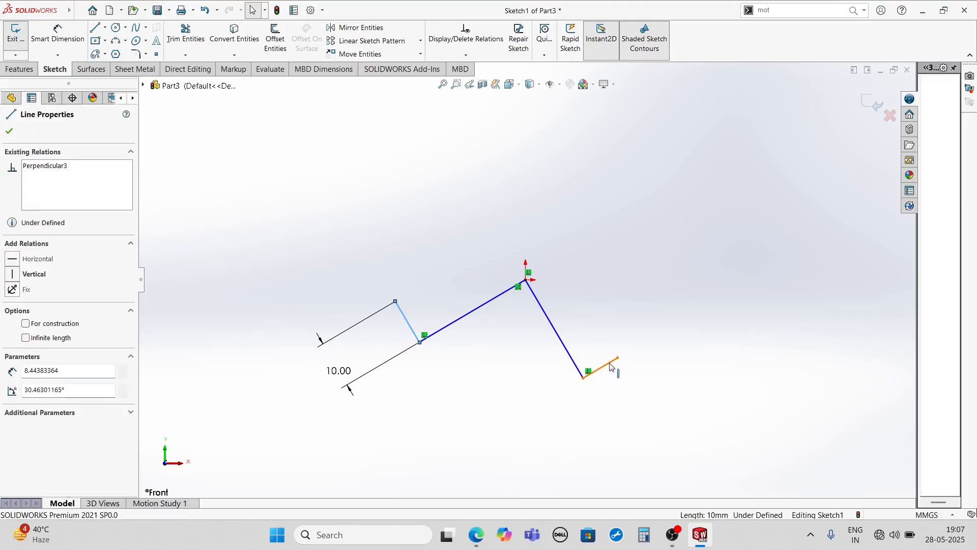
left_click(612, 367, "ctrl")
left_click(717, 318)
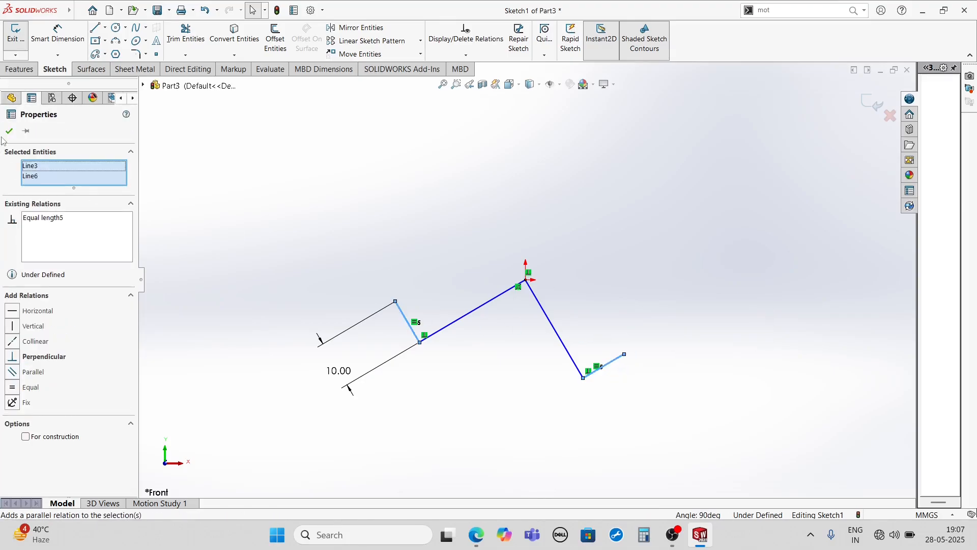
left_click(9, 131)
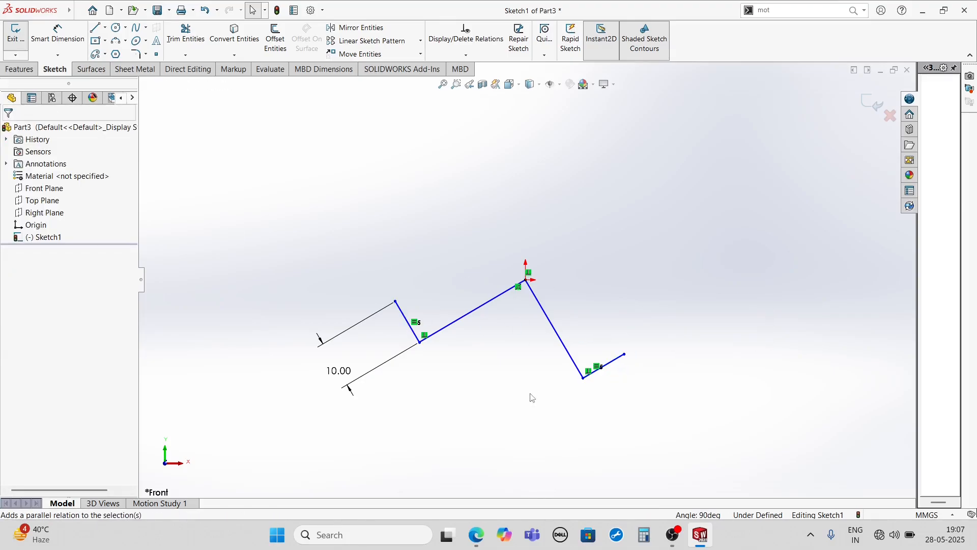
Step: Add a horizontal relation between the two lower corner points where the long lines meet the short end lines
left_click(420, 344)
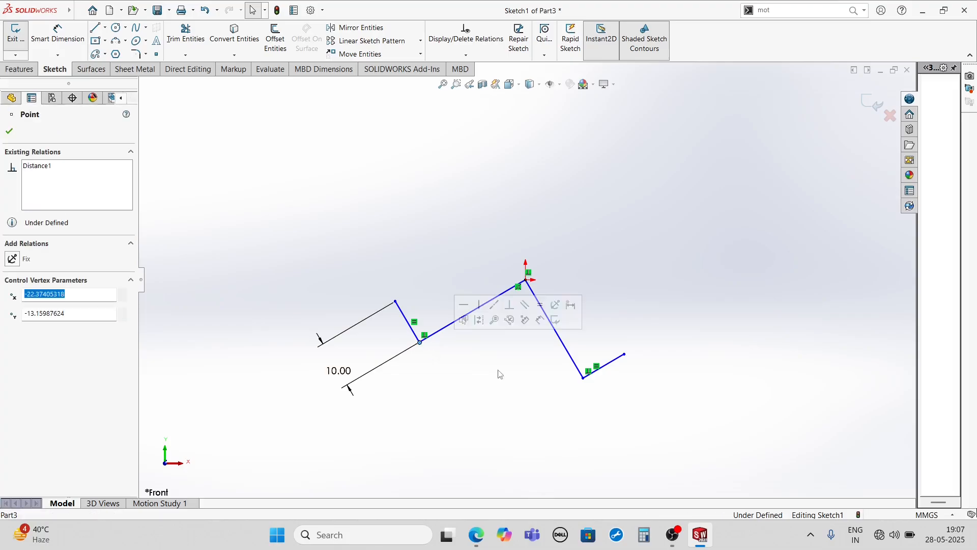
left_click(584, 379, "ctrl")
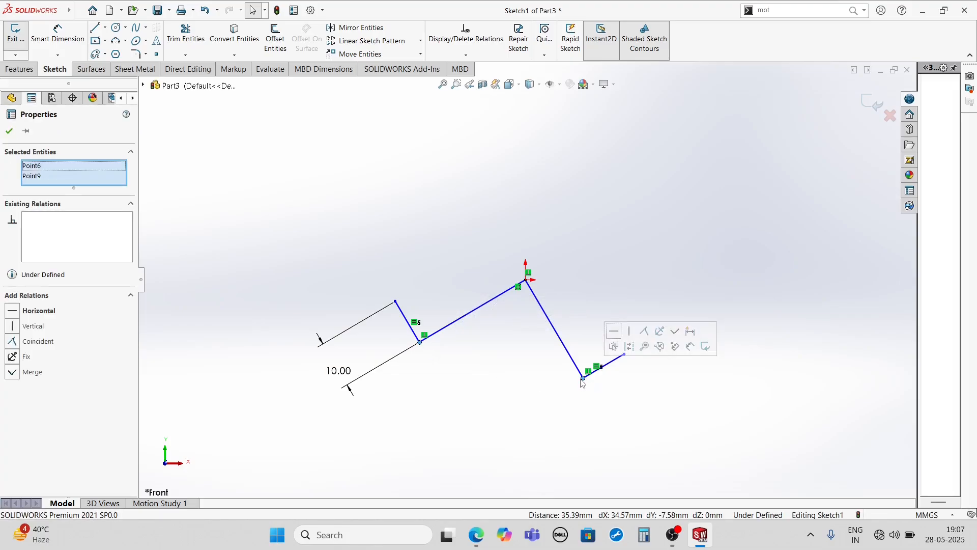
left_click(615, 332)
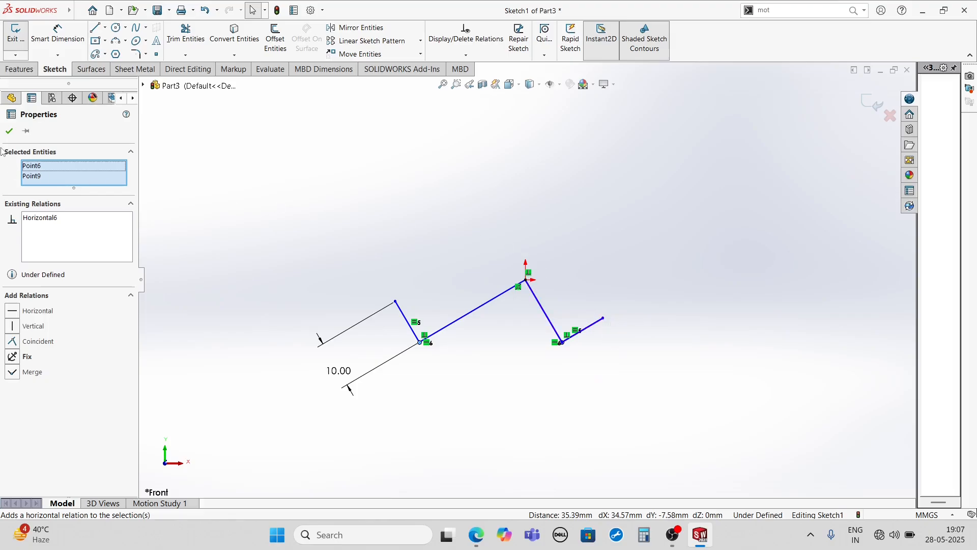
left_click(9, 131)
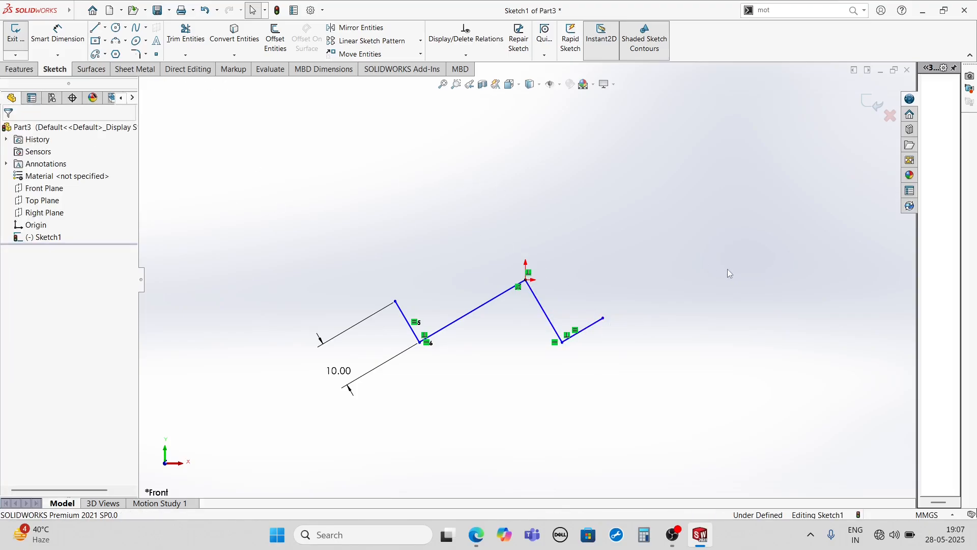
Step: Dimension the horizontal distance between the free endpoints of the two short end lines as 100 mm
left_click(41, 40)
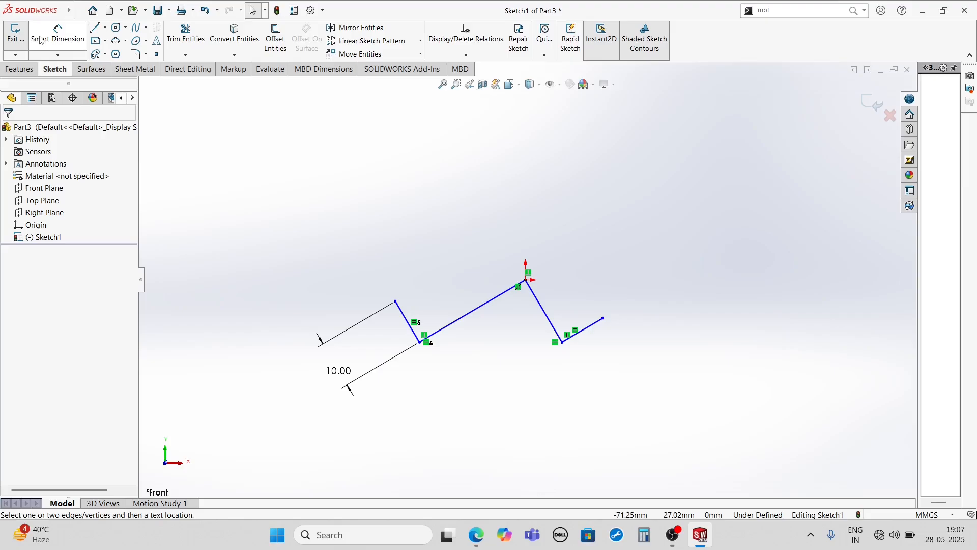
left_click(603, 318)
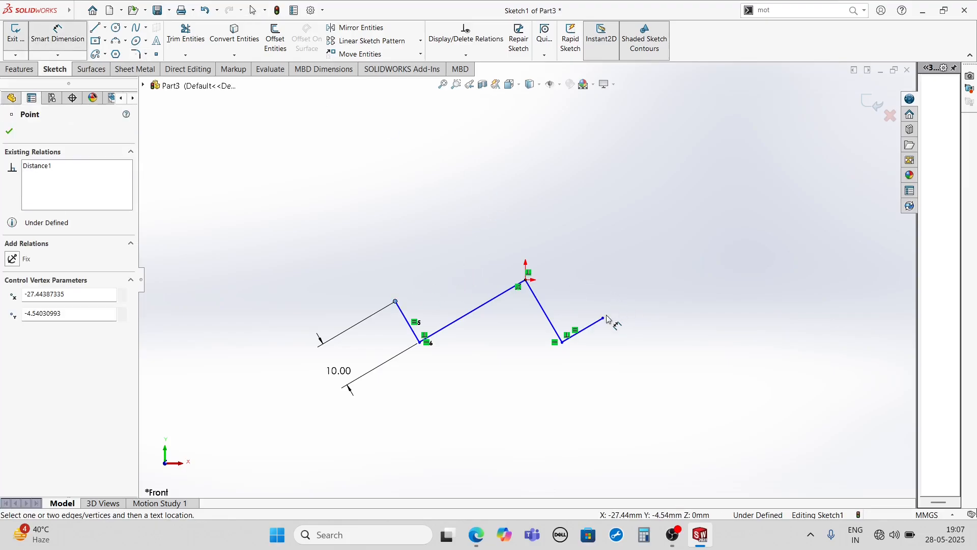
left_click(506, 205)
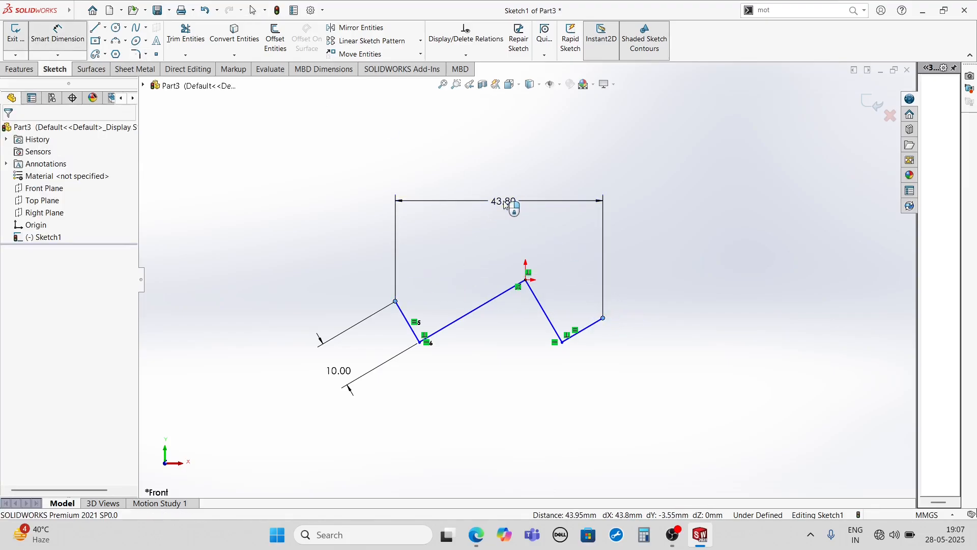
type("100")
key("Return")
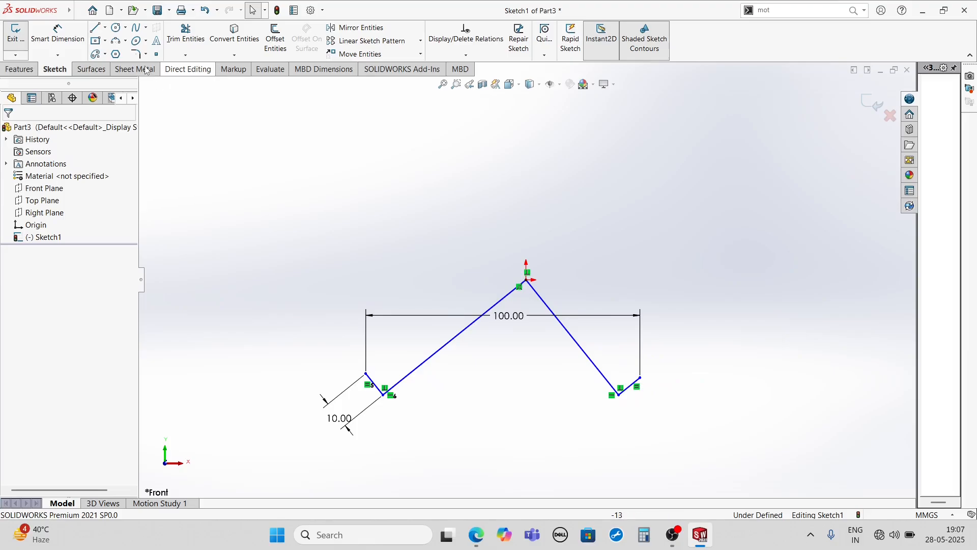
Step: Sketch a vertical centerline about 42 mm long downward from the origin
left_click(105, 27)
left_click(118, 51)
scroll(564, 311, "down", 3)
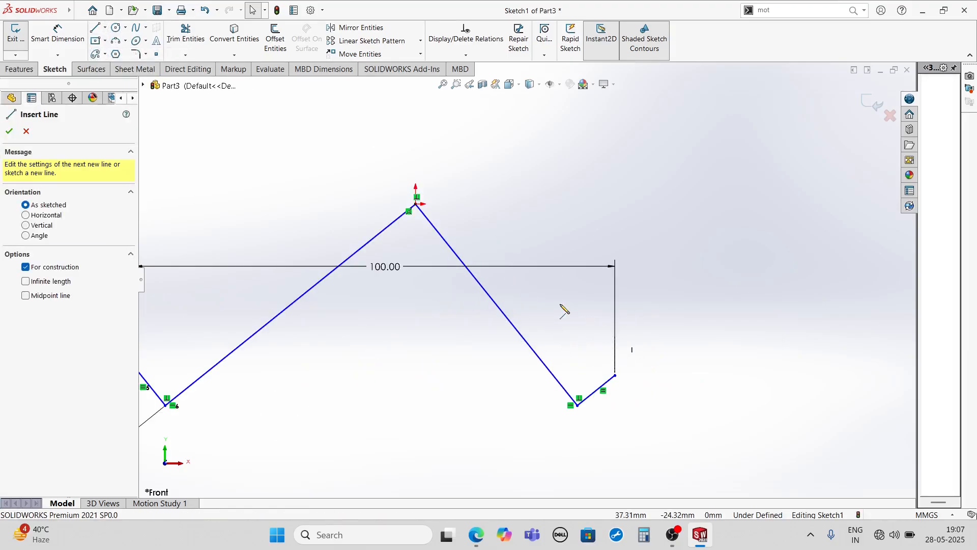
left_click(416, 204)
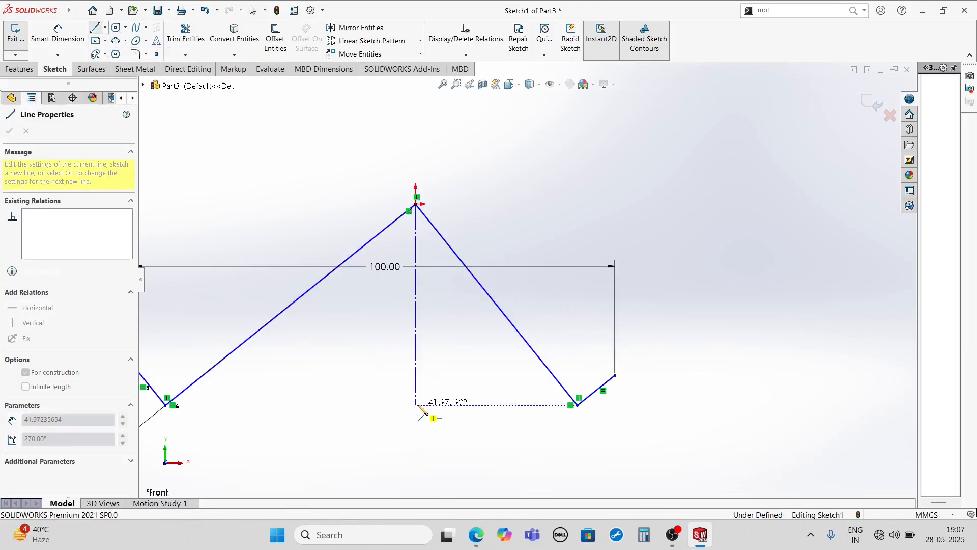
left_click(416, 405)
right_click(472, 337)
left_click(503, 387)
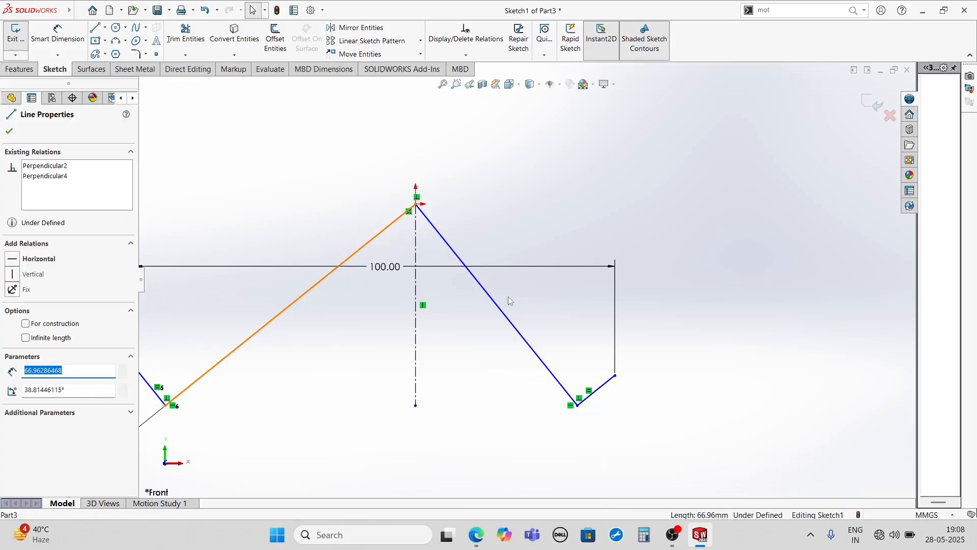
Step: Make the two long lines symmetric about the vertical centerline
left_click(498, 308, "ctrl")
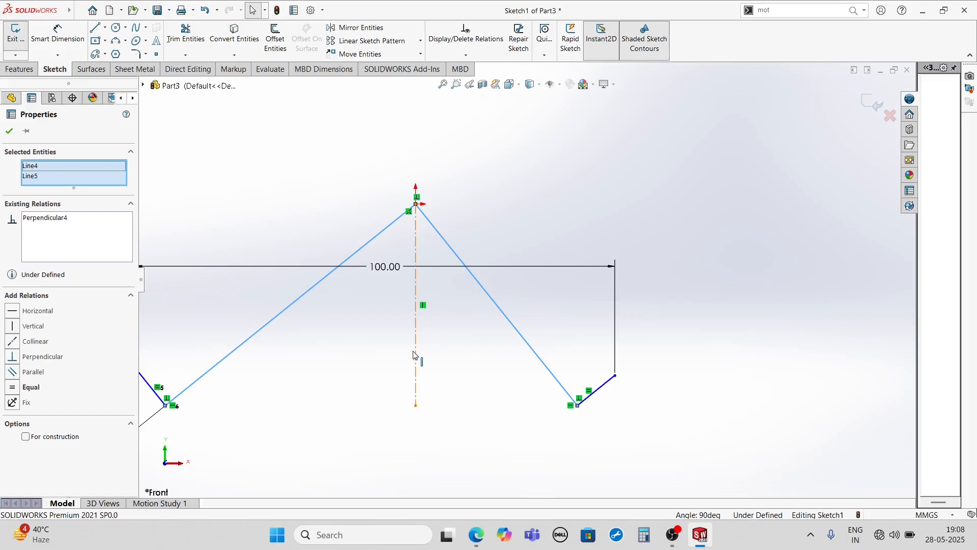
left_click(417, 356, "ctrl")
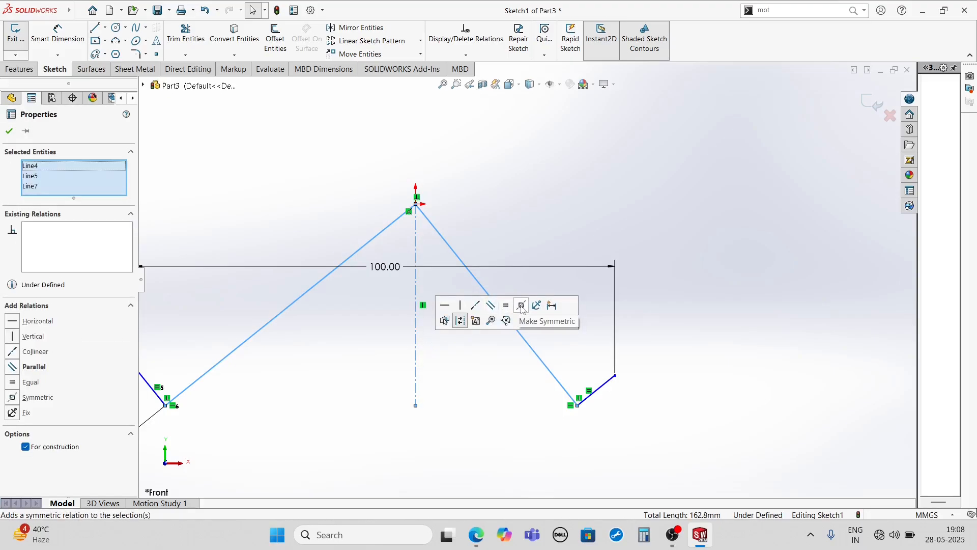
left_click(521, 305)
left_click(356, 196)
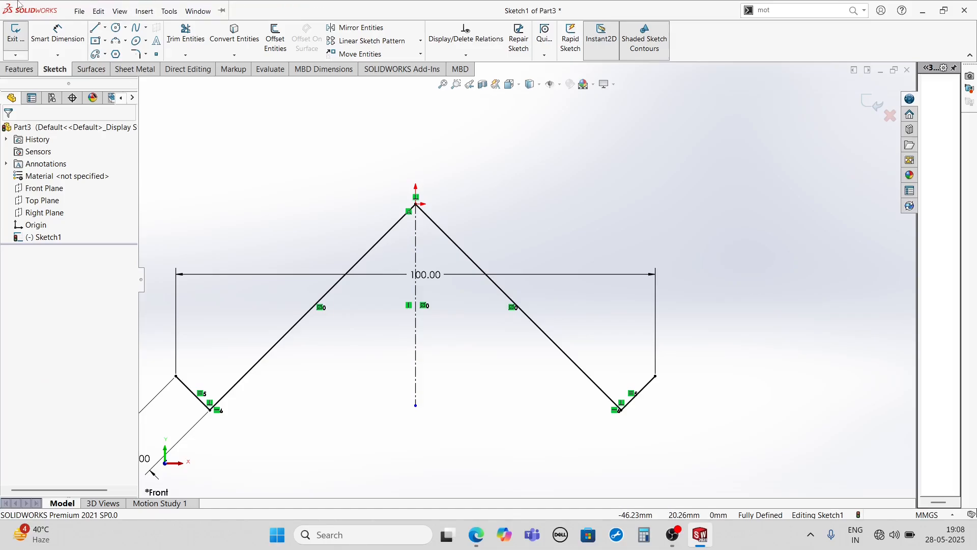
Step: Sketch a 3-point arc of about 19.5 mm radius between the two long lines, bulging downward below the origin
left_click(118, 42)
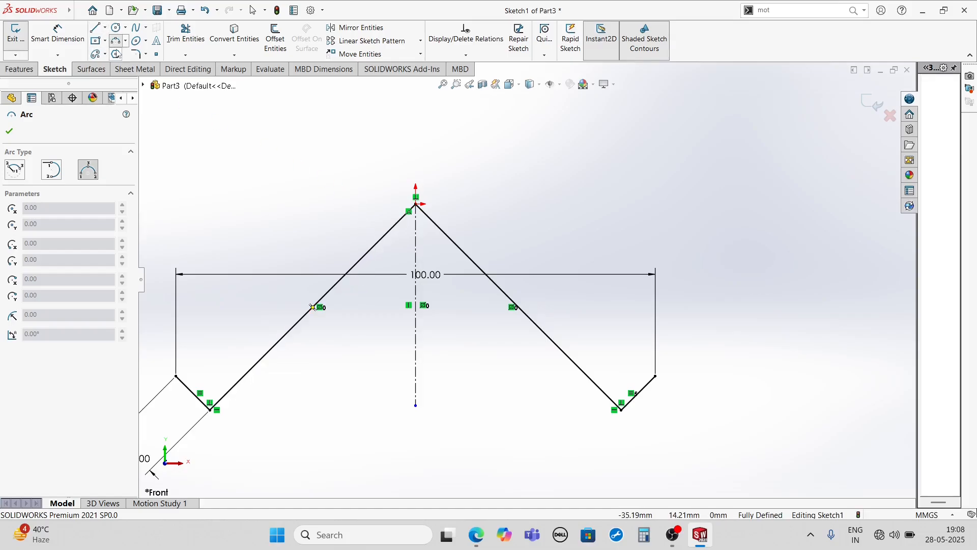
left_click(338, 283)
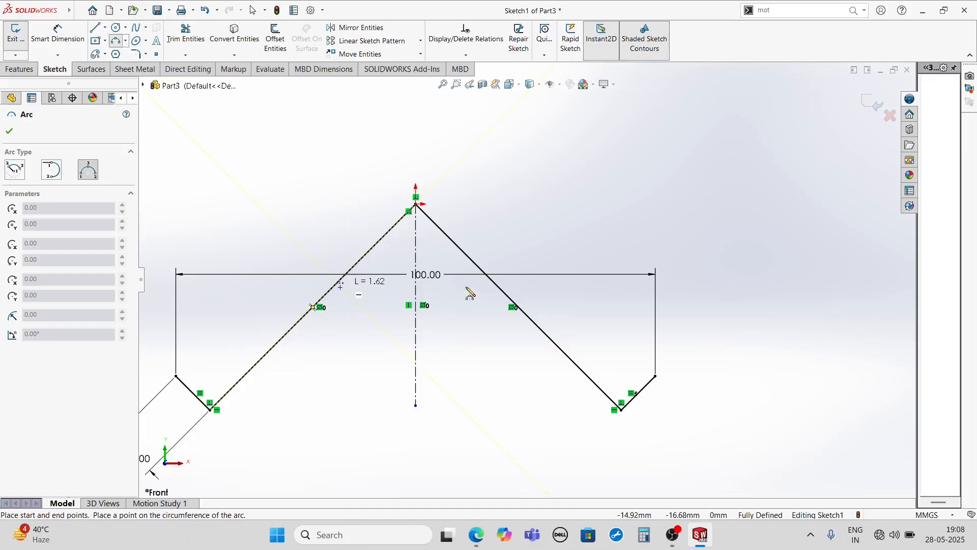
left_click(497, 287)
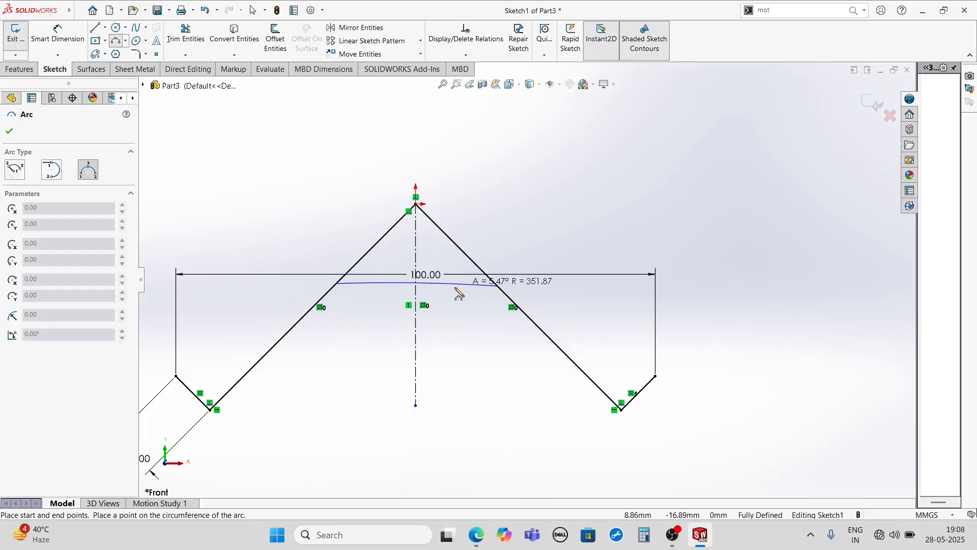
left_click(448, 330)
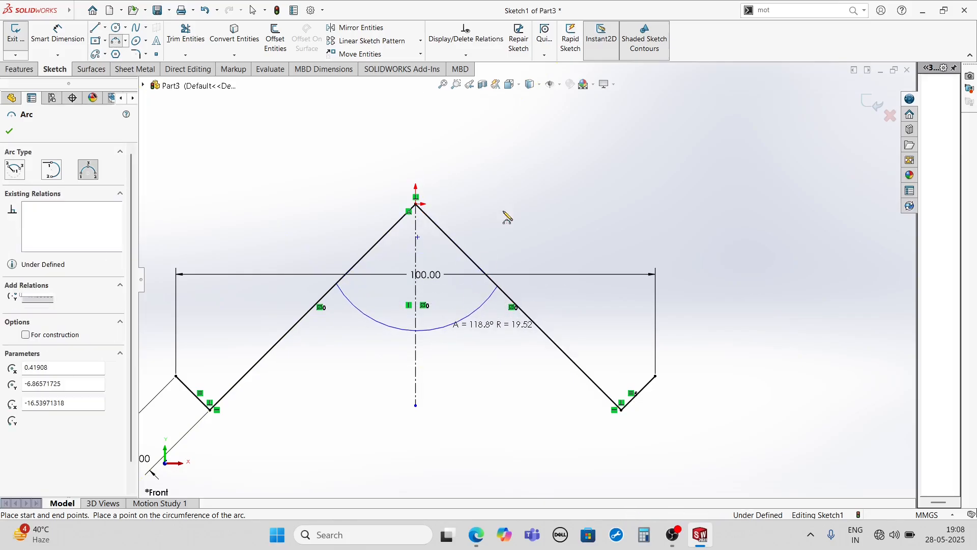
right_click(552, 139)
left_click(564, 139)
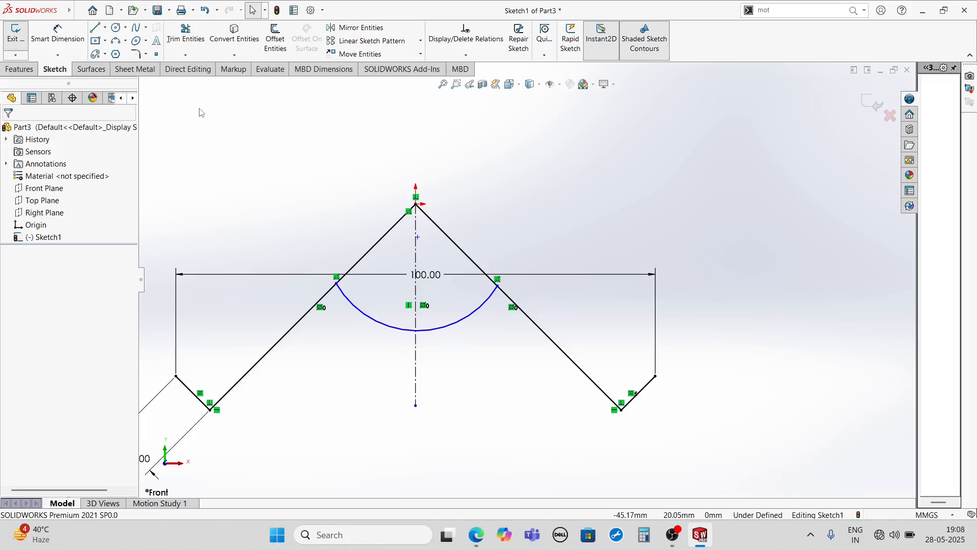
Step: Dimension the arc's radius as 20 mm with Smart Dimension
left_click(58, 34)
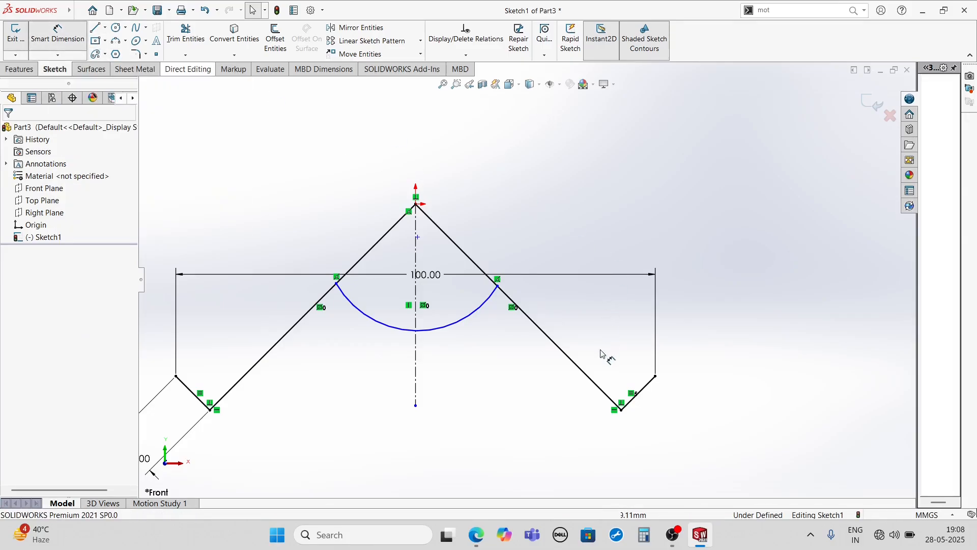
left_click(458, 324)
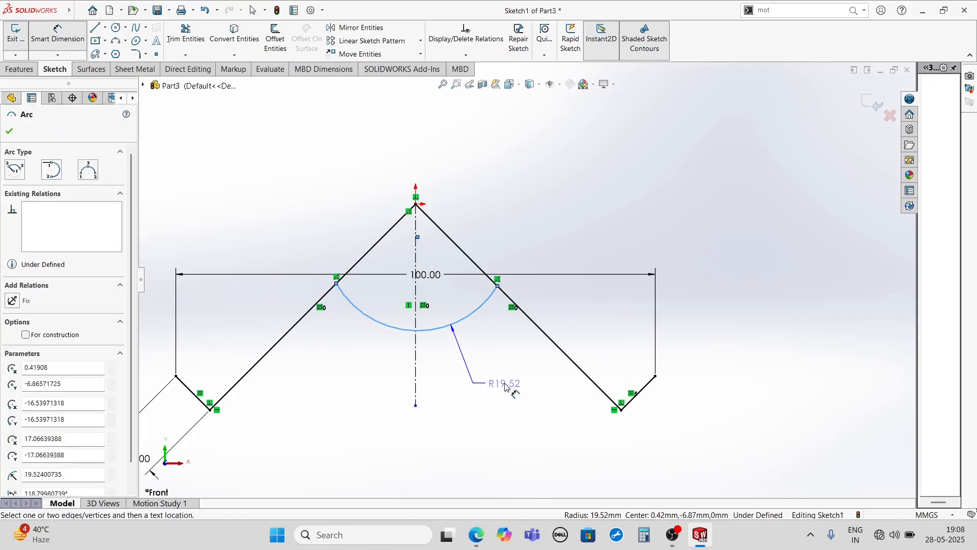
left_click(505, 387)
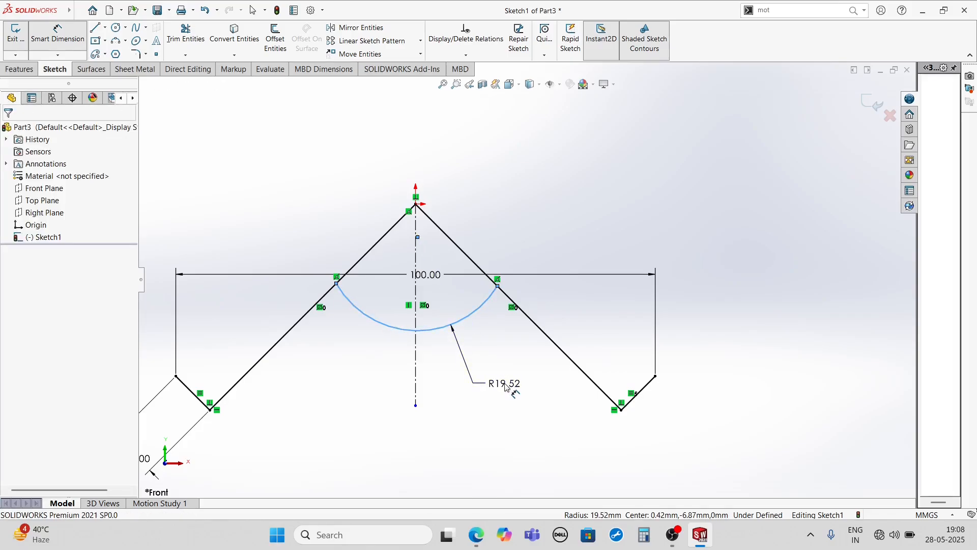
type("20")
key("Return")
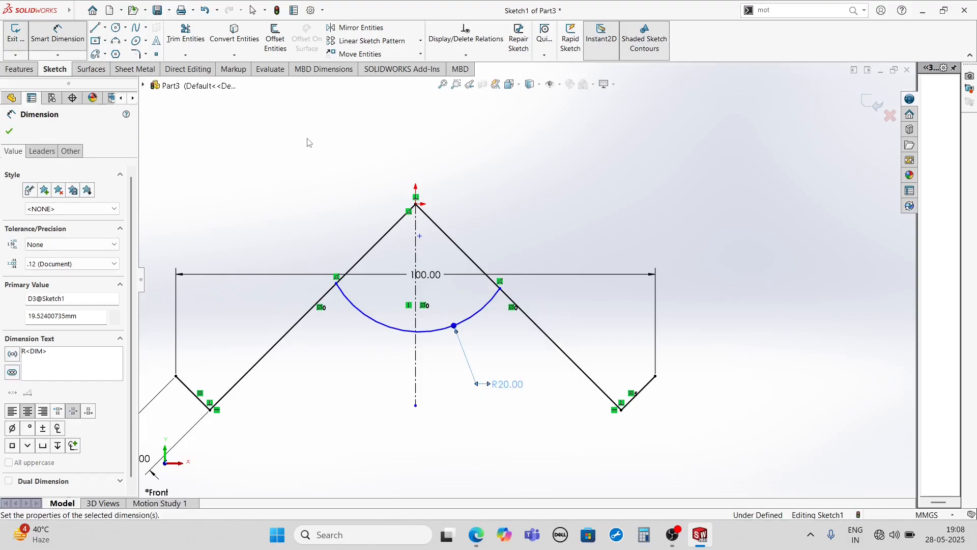
scroll(406, 191, "down", 2)
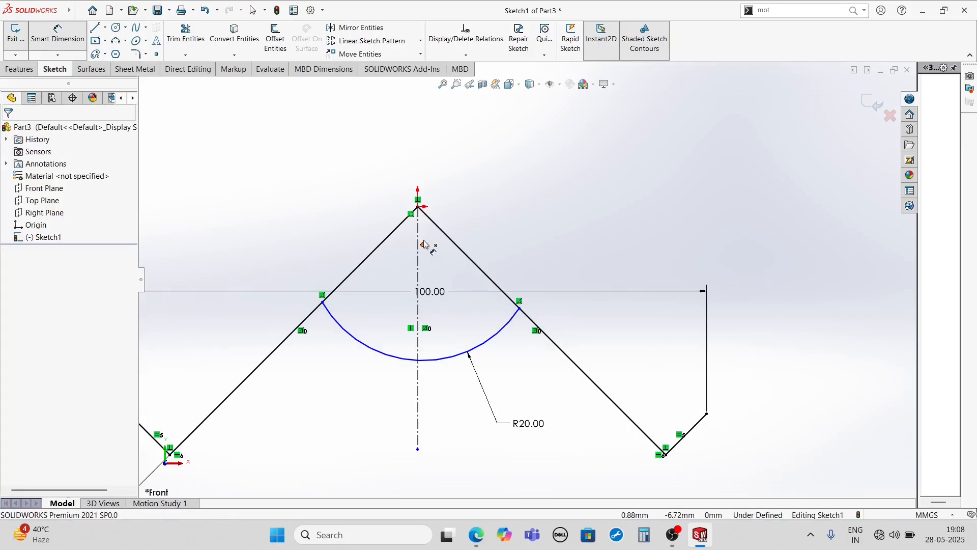
left_click(423, 245)
left_click(418, 206)
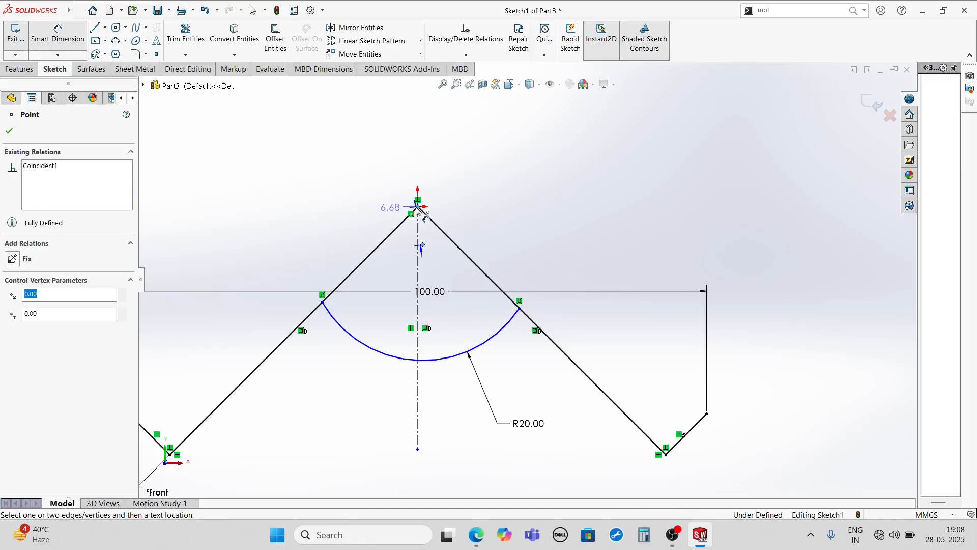
key("Escape")
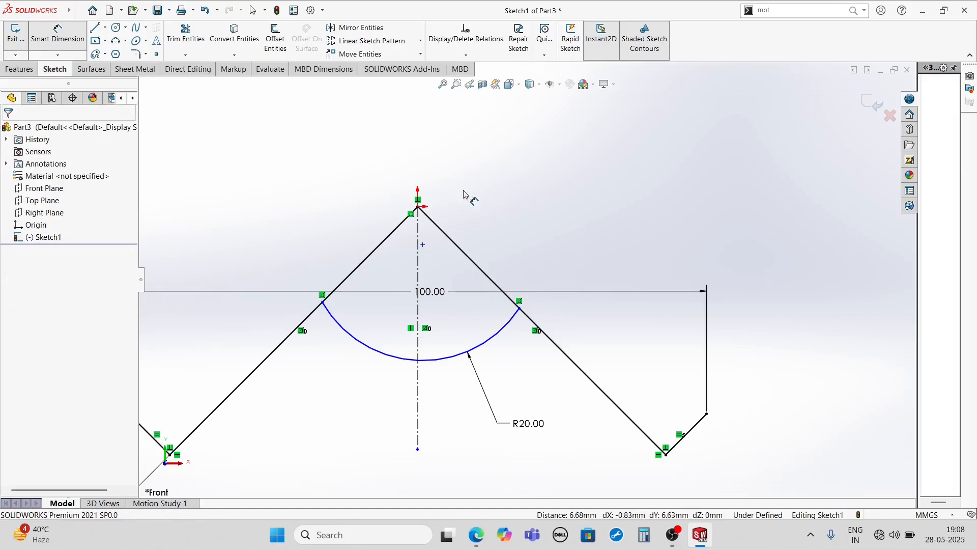
key("Escape")
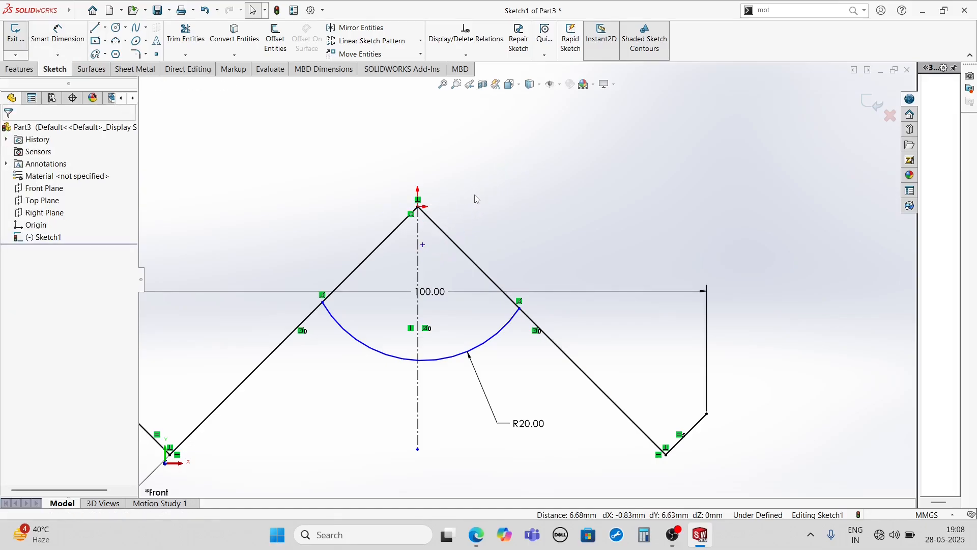
Step: Make the arc's center point coincident with the profile's apex at the origin
left_click(417, 207, "ctrl")
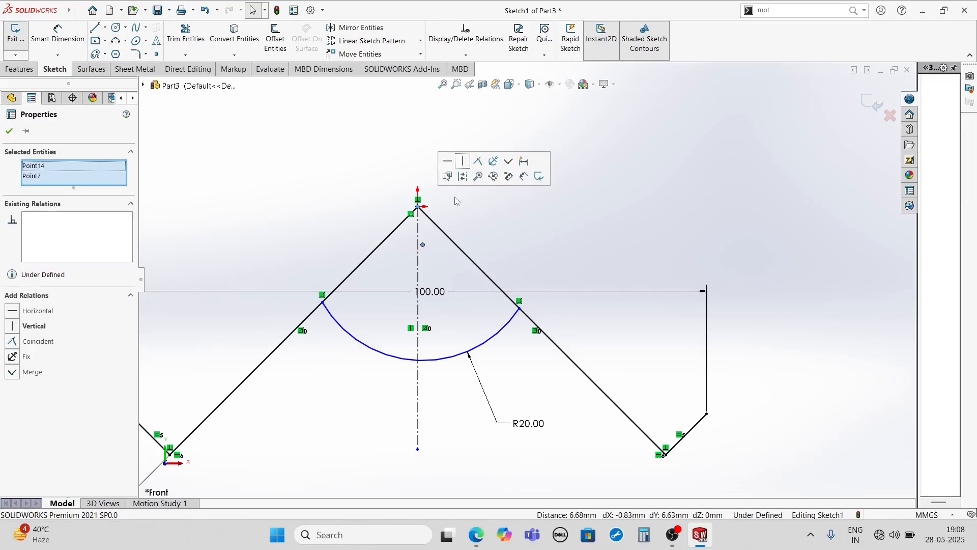
left_click(480, 161)
left_click(9, 130)
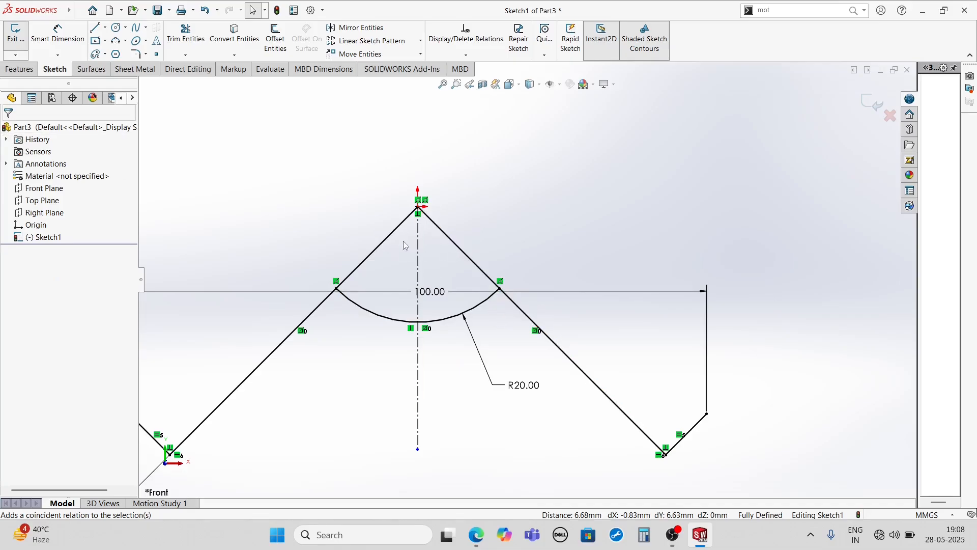
Step: Power-trim the parts of the two long lines and the centerline between the arc and the origin
left_click(183, 34)
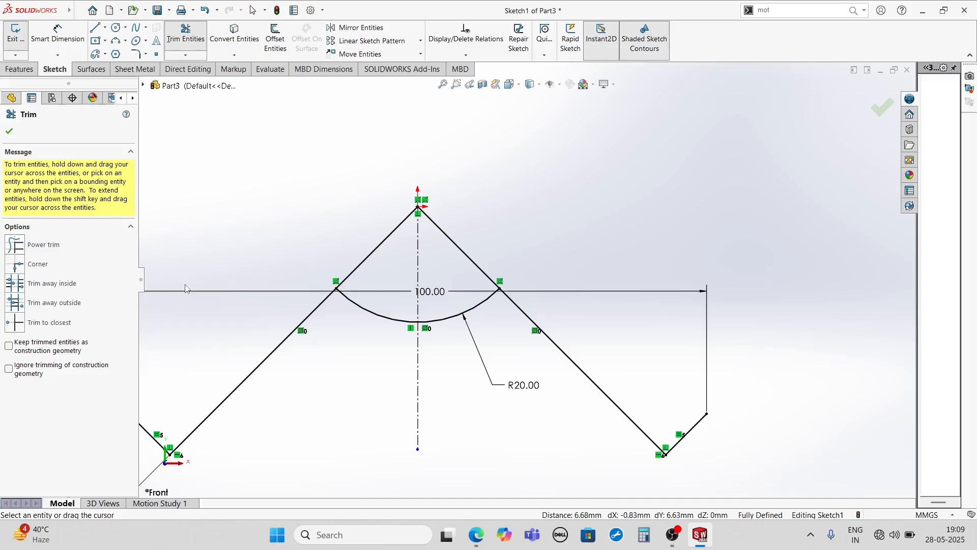
mouse_move(353, 225)
left_mouse_down()
mouse_move(433, 214)
mouse_move(496, 231)
left_mouse_up()
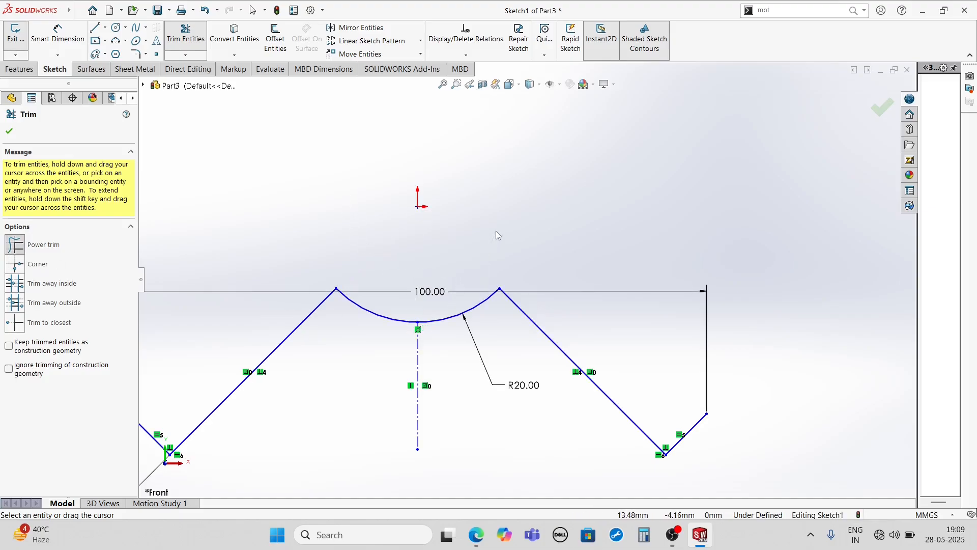
left_click(10, 132)
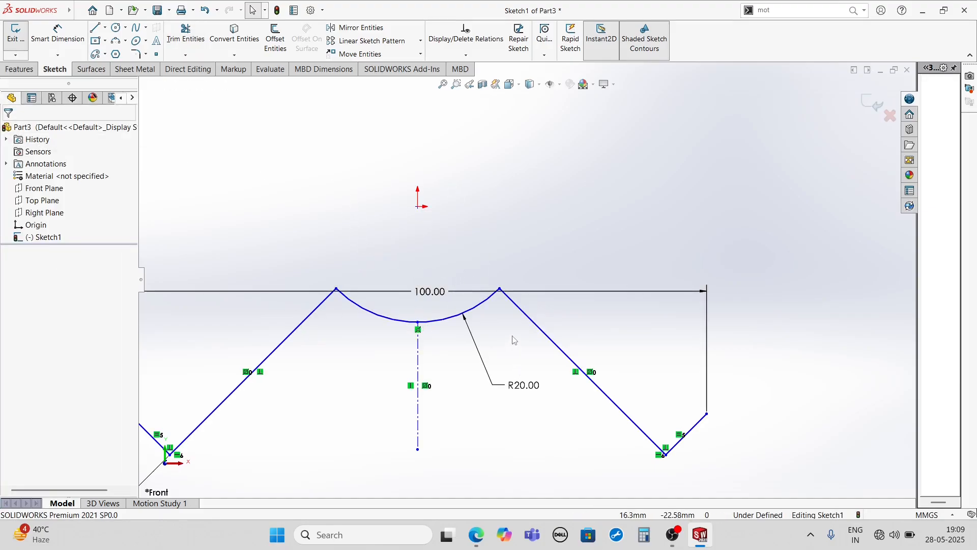
Step: Draw two connected construction centerlines from the arc's left end to the origin and on to its right end
scroll(540, 320, "up", 2)
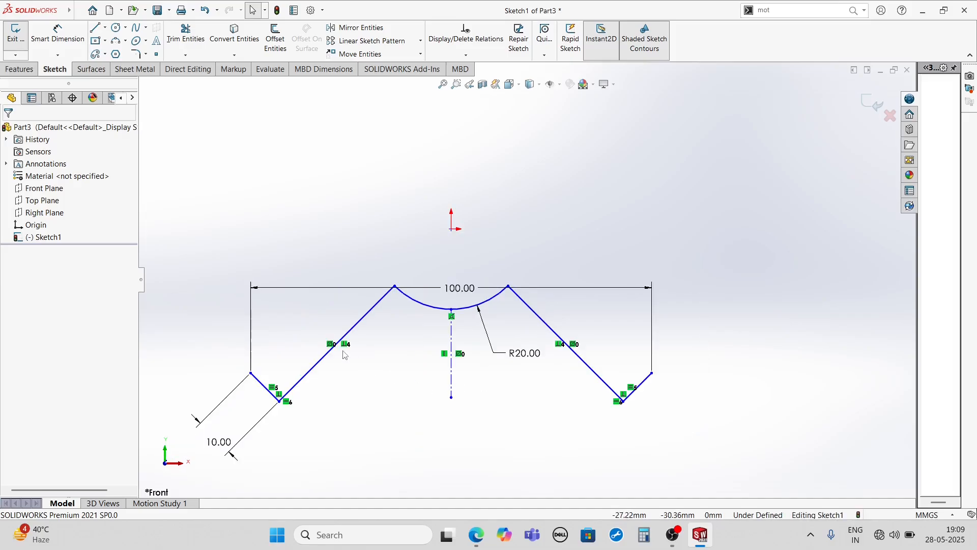
scroll(346, 350, "down", 1)
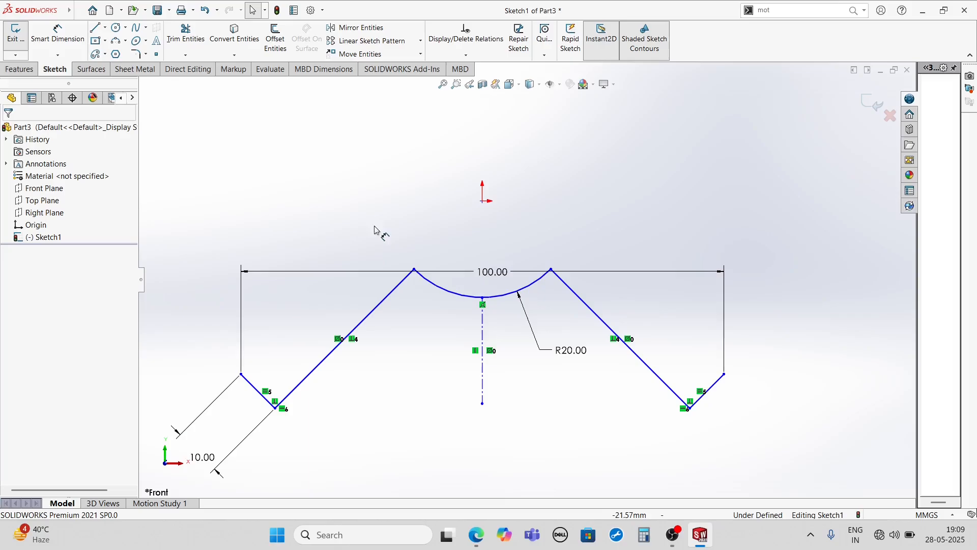
left_click(105, 27)
left_click(119, 44)
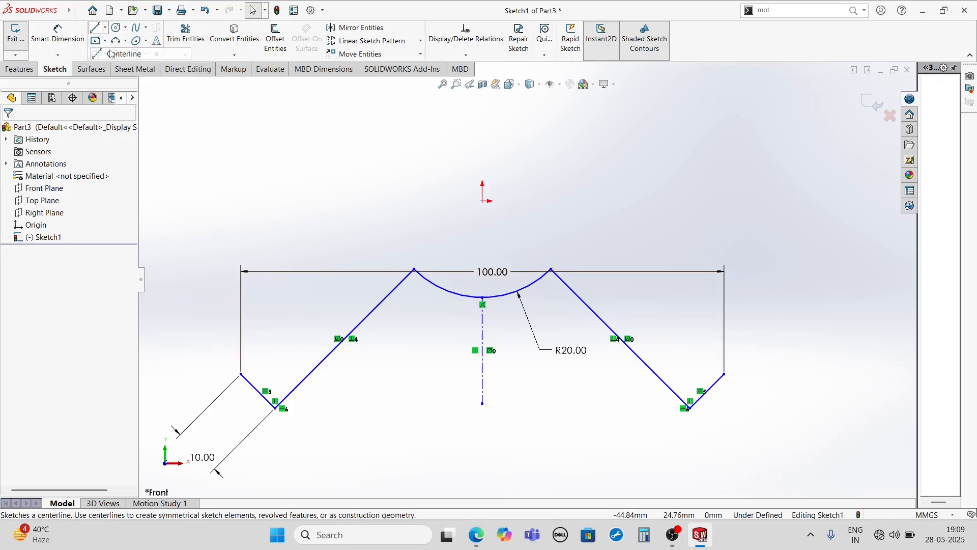
left_click(415, 270)
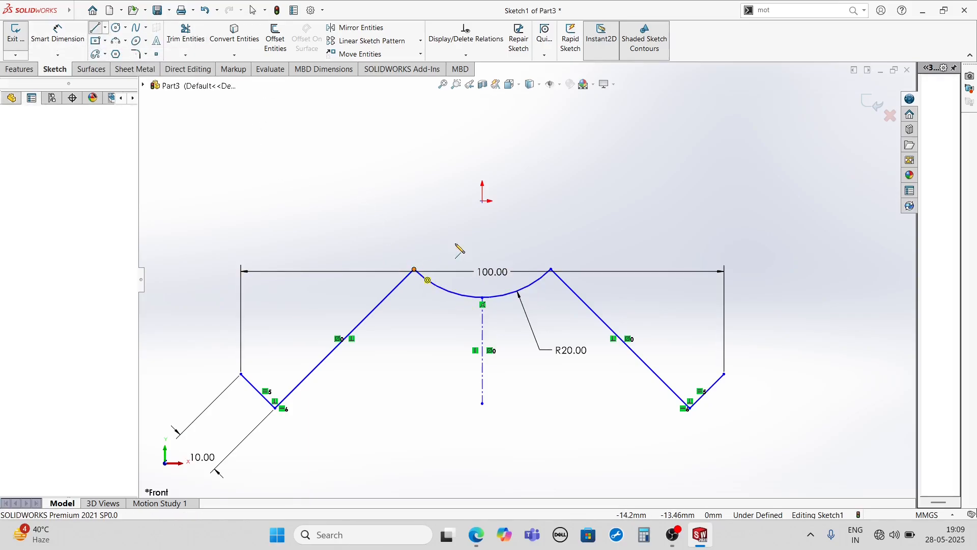
left_click(482, 201)
left_click(551, 270)
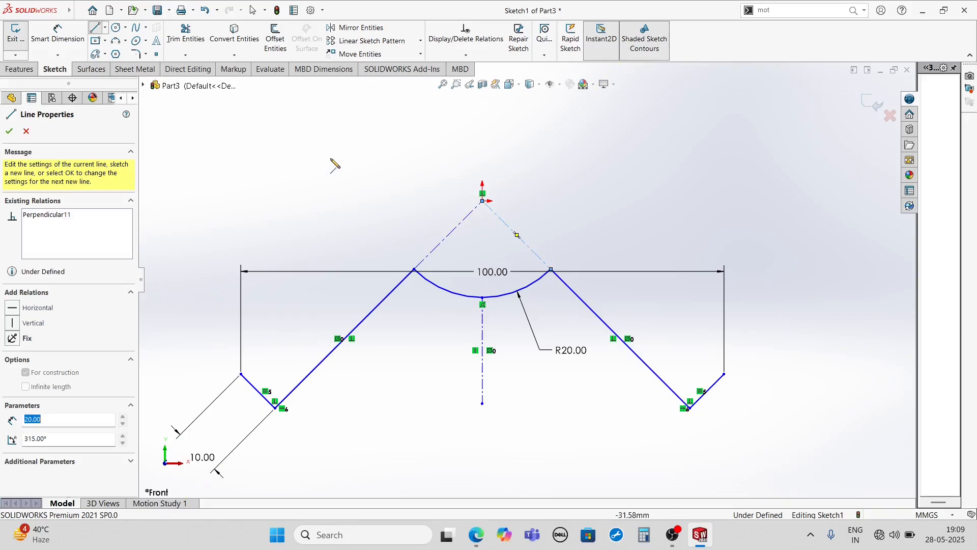
right_click(337, 162)
left_click(358, 168)
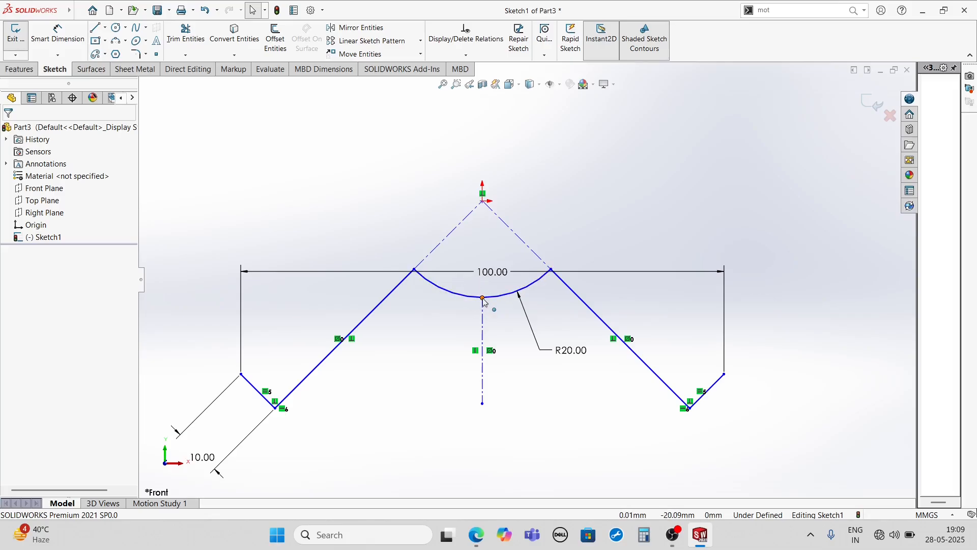
Step: Extend the vertical centerline upward and make its upper endpoint coincident with the origin
left_click_drag(483, 297, 487, 227)
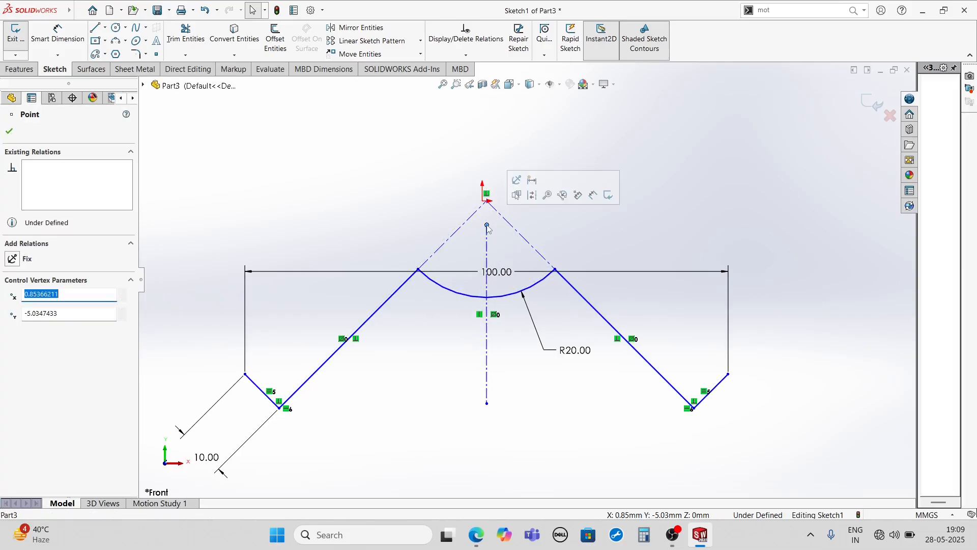
left_click(483, 201)
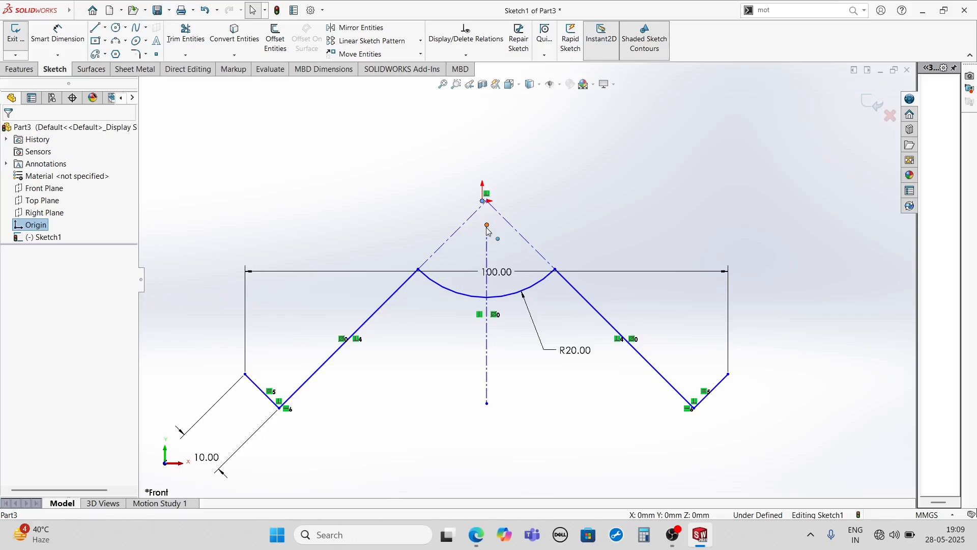
left_click(487, 225, "ctrl")
left_click(546, 182)
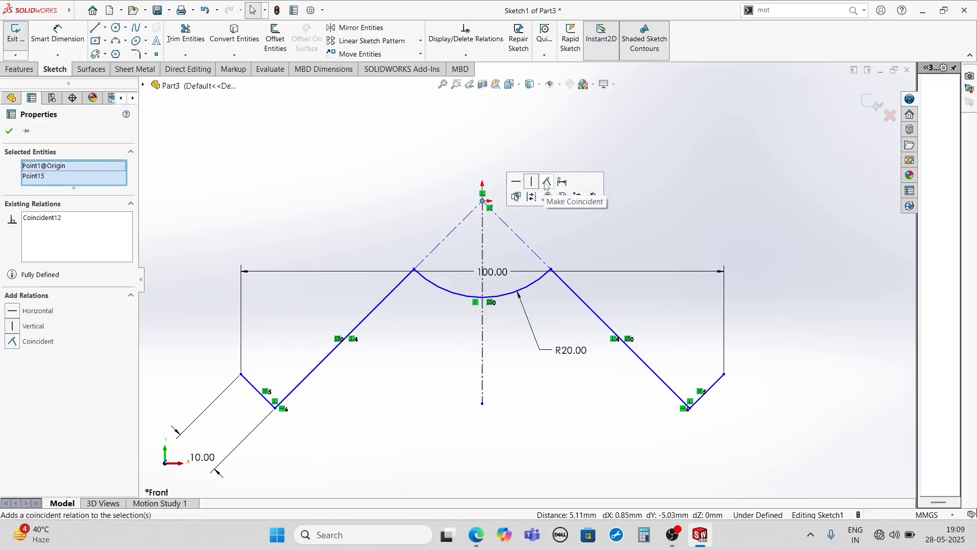
left_click(515, 248)
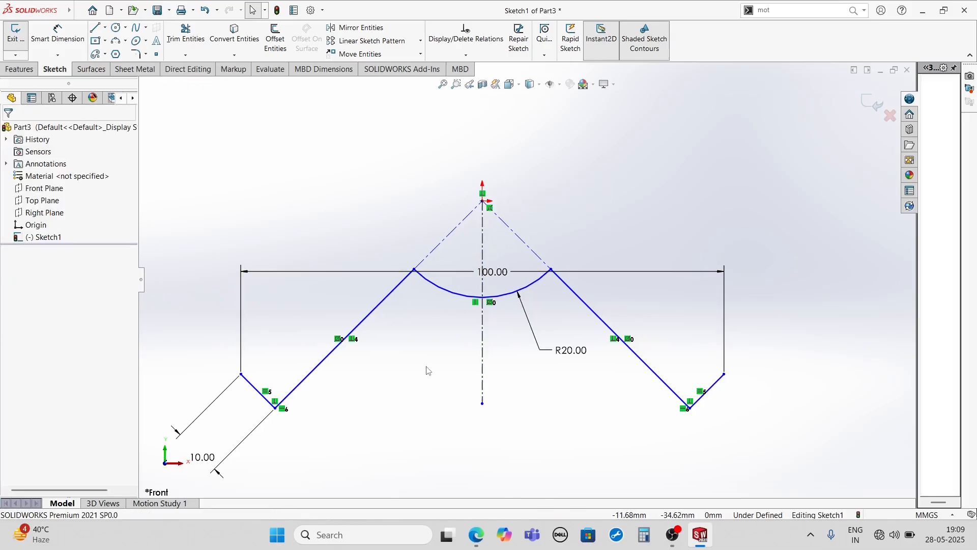
Step: Test the profile's constraints by moving the arc's left endpoint inward, and reopen the sketch for editing
mouse_move(414, 269)
left_mouse_down()
mouse_move(461, 306)
mouse_move(448, 290)
left_mouse_up()
left_click(594, 242)
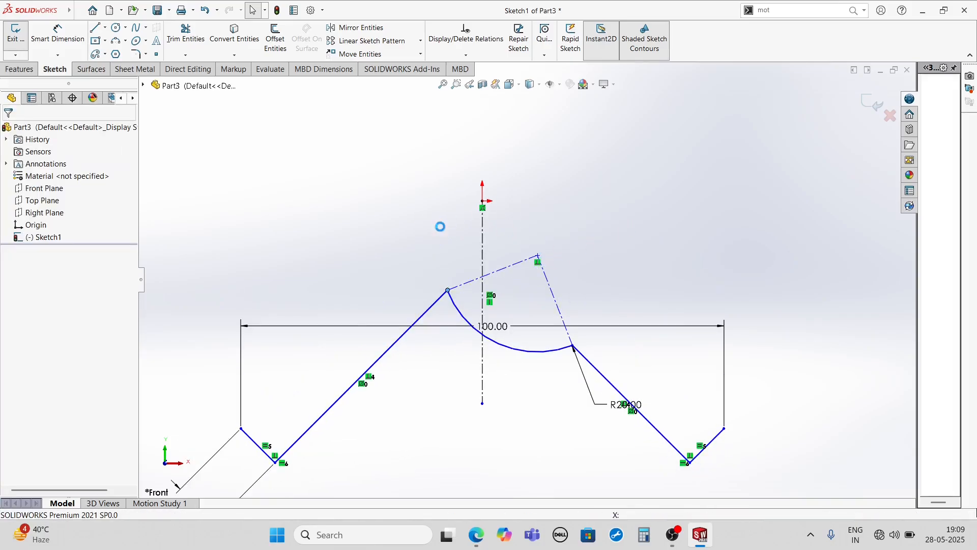
left_click(57, 237)
left_click(73, 206)
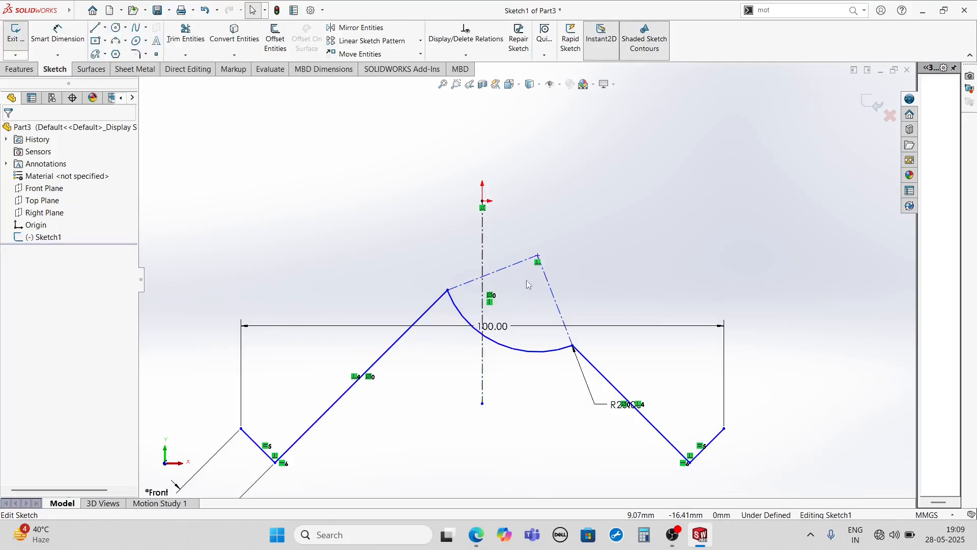
Step: Make the left construction line collinear with the profile's long left line
left_click(433, 307)
left_click(434, 304, "ctrl")
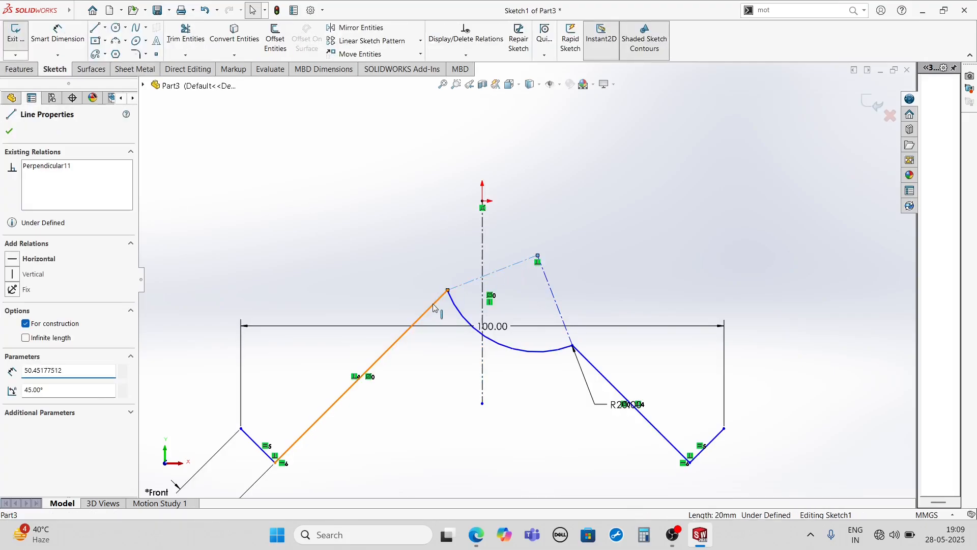
left_click(493, 260)
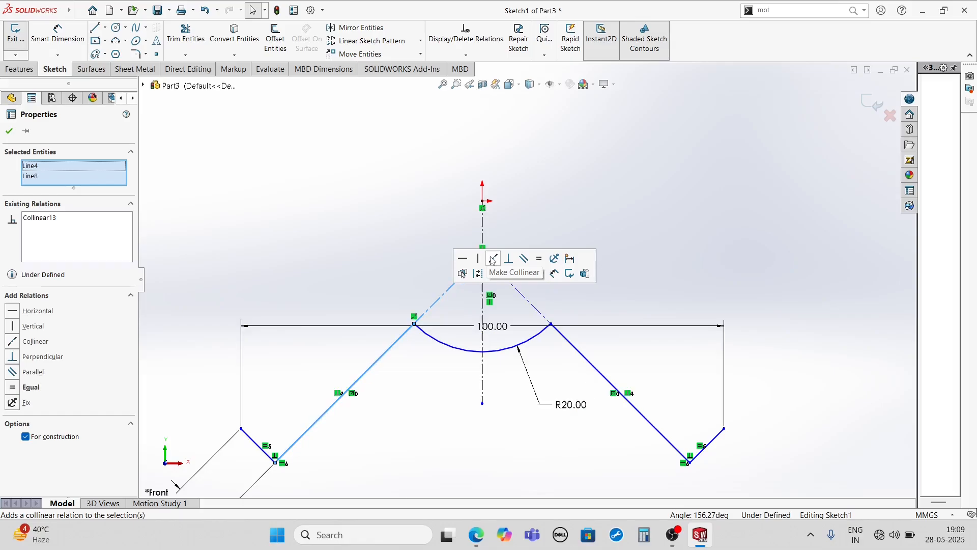
left_click(646, 249)
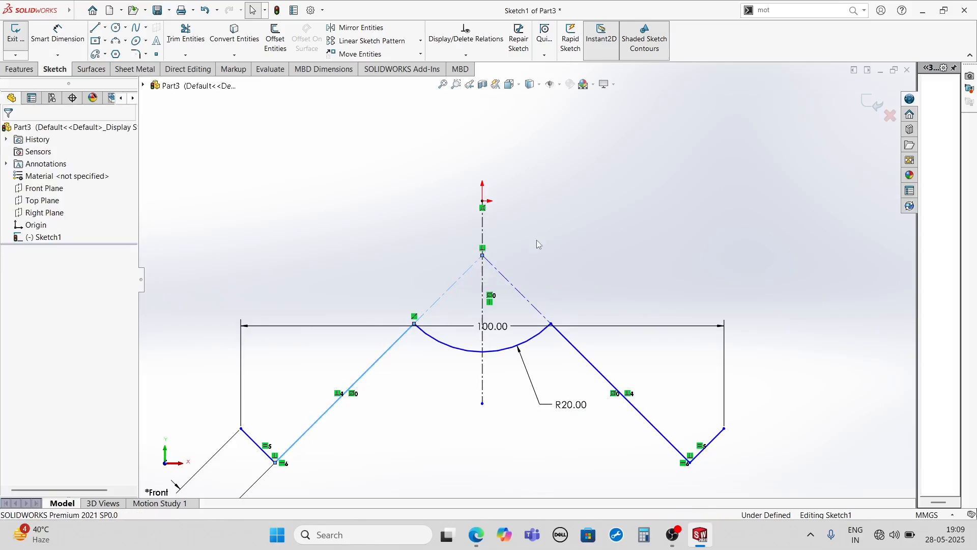
Step: Make the apex of the two construction lines coincident with the vertical centerline's upper endpoint at the origin
left_click(483, 256)
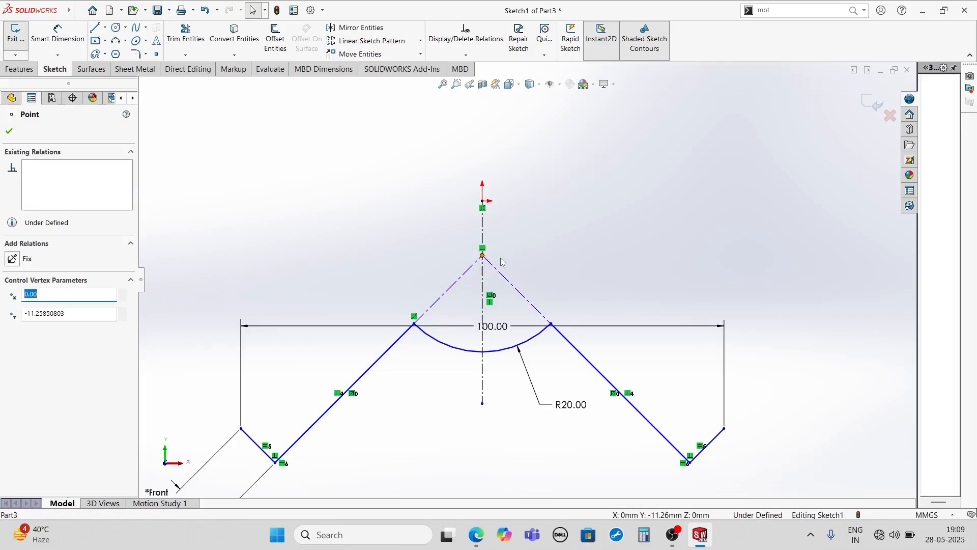
left_click(483, 203, "ctrl")
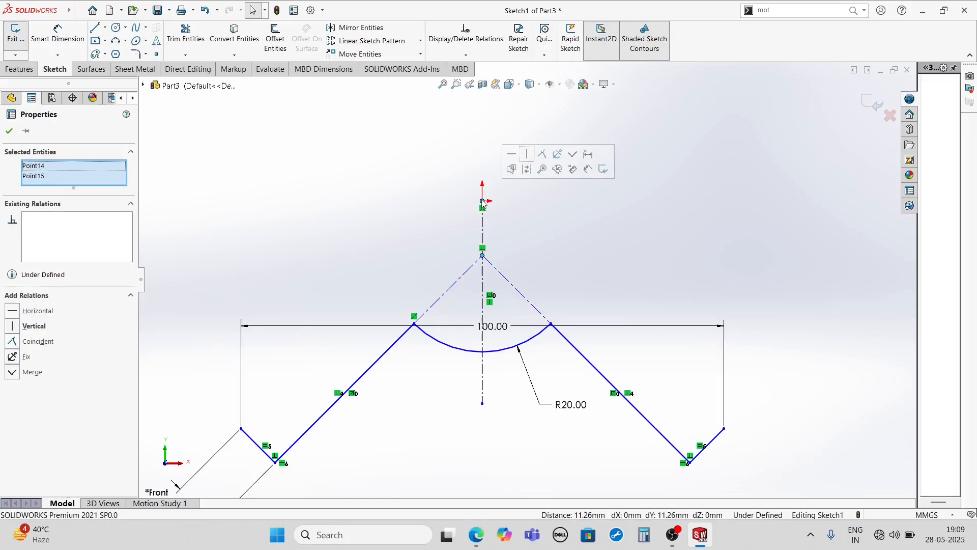
left_click(542, 154)
left_click(284, 159)
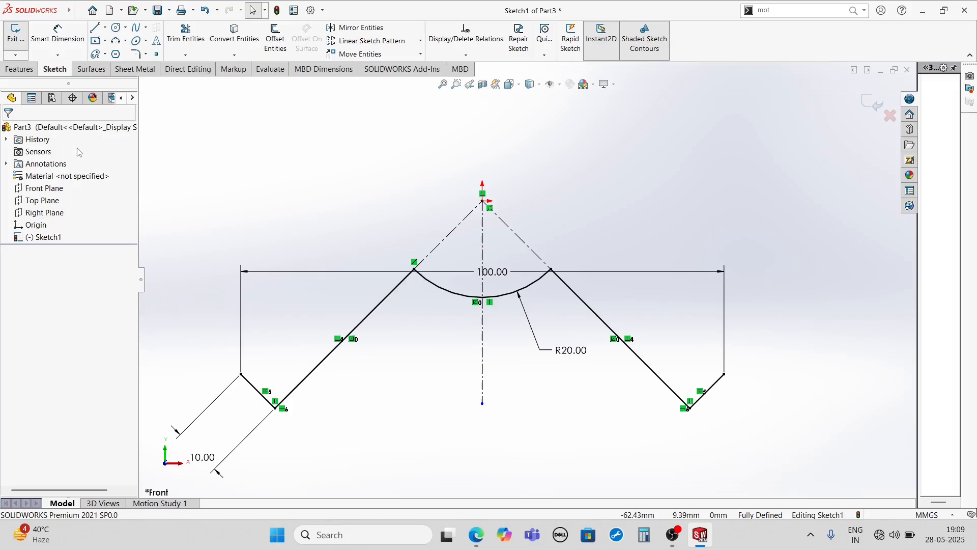
Step: Exit the sketch and start a Base Flange from the open profile
left_click(868, 104)
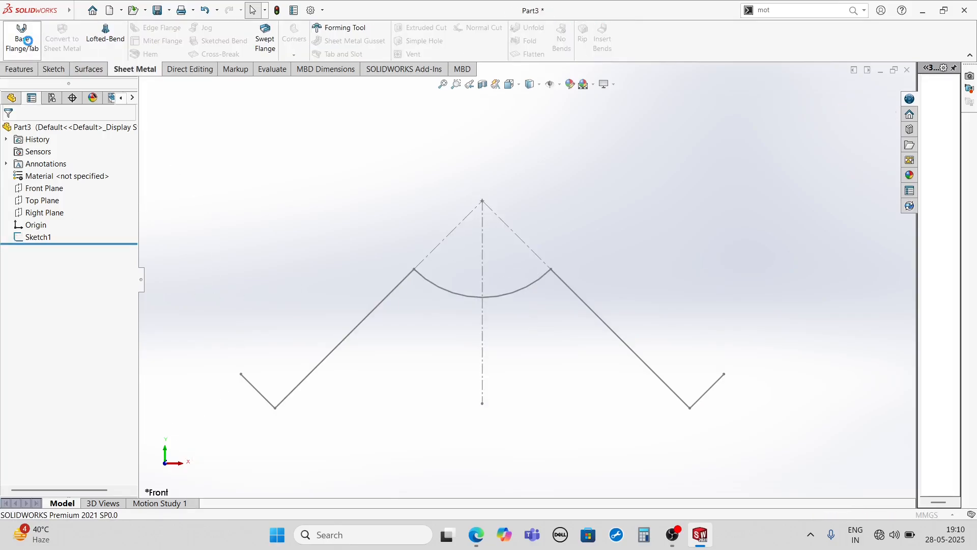
left_click(22, 36)
left_click(9, 132)
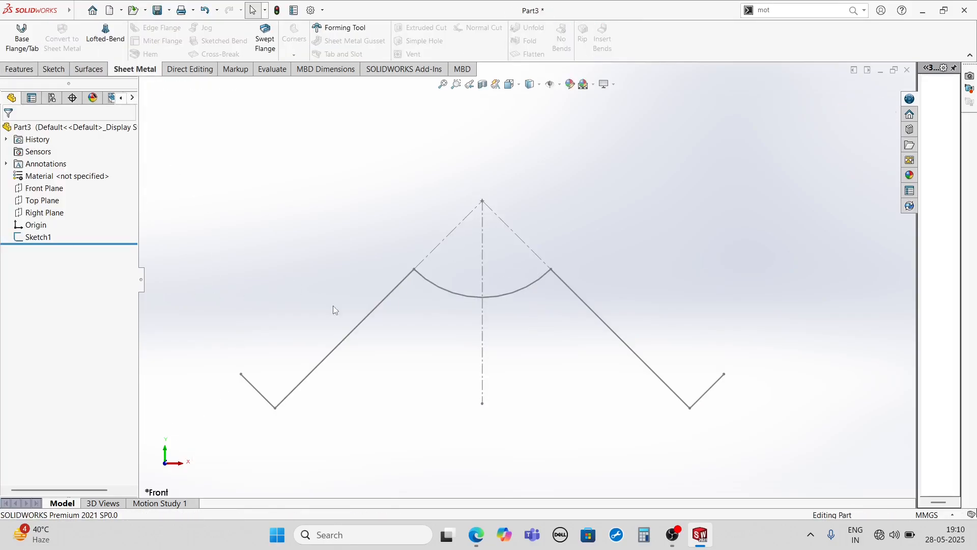
left_click(21, 35)
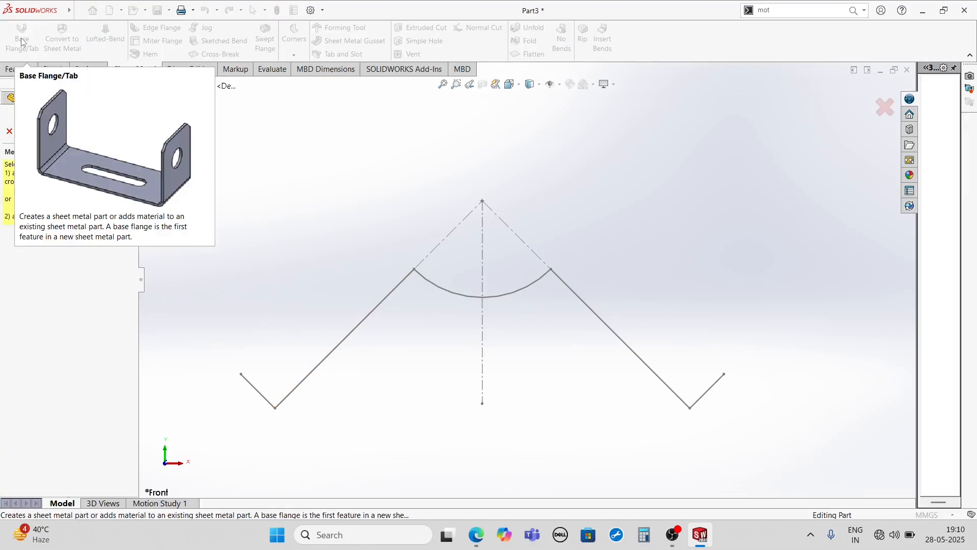
left_click(344, 343)
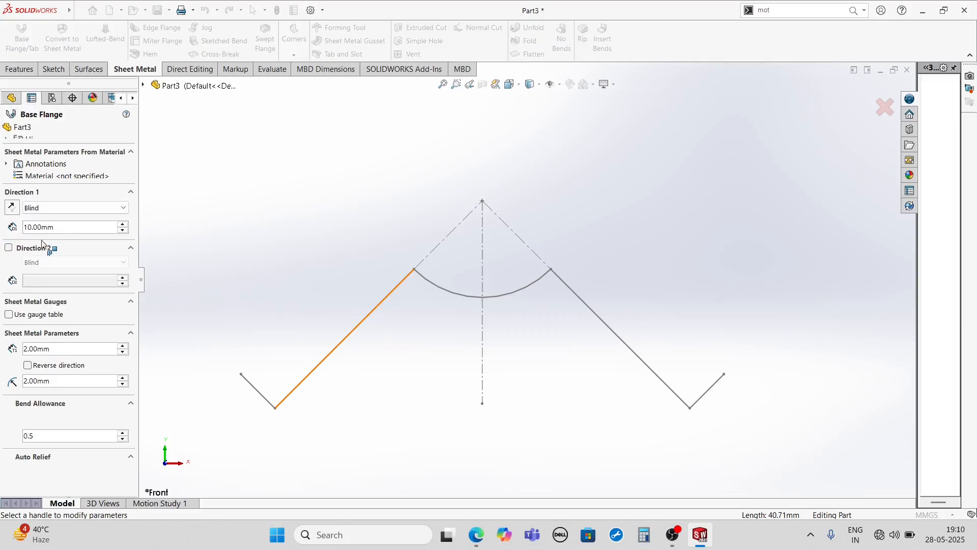
scroll(449, 233, "up", 2)
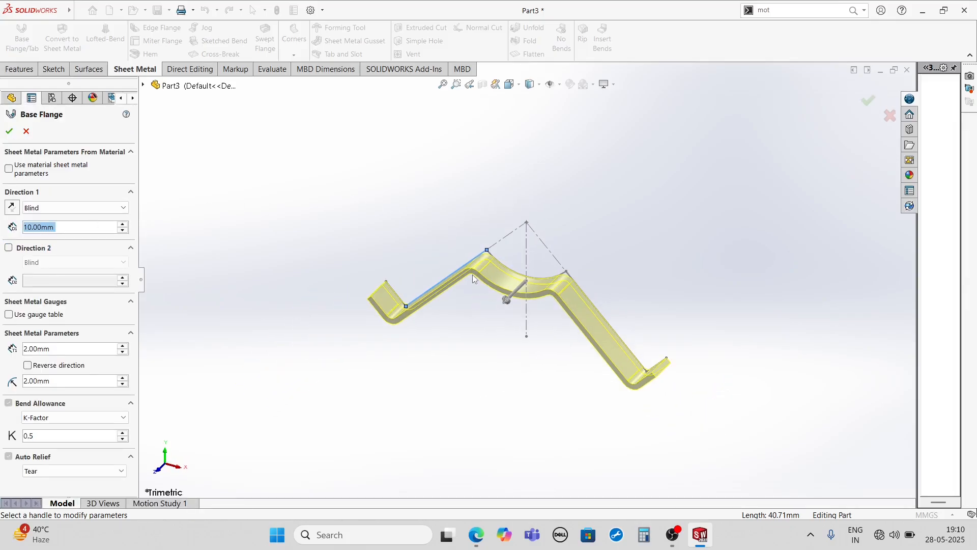
middle_click_drag(473, 273, 477, 296)
scroll(477, 296, "down", 1)
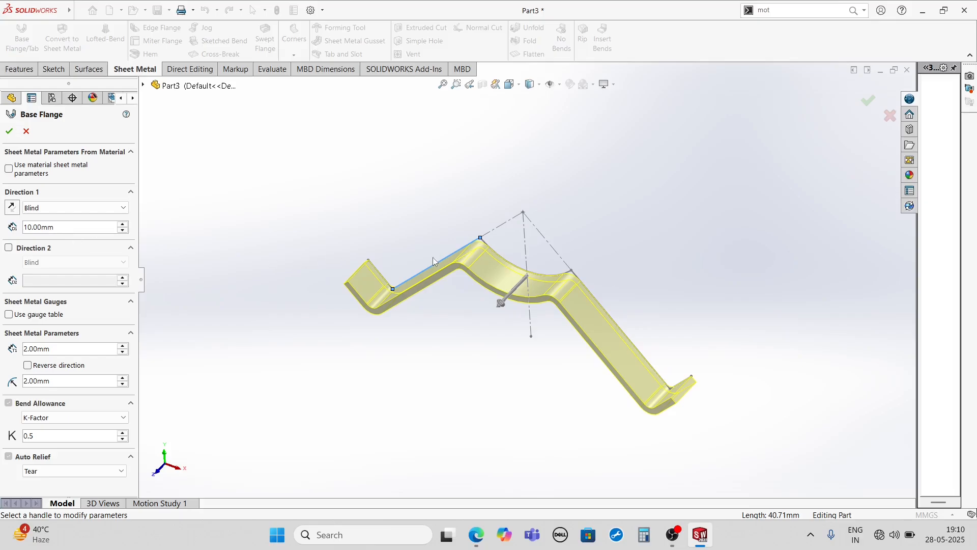
Step: Set the base flange's blind depth to 70 mm in the reversed direction, with a K-factor of 0.3
left_click(64, 232)
type("70")
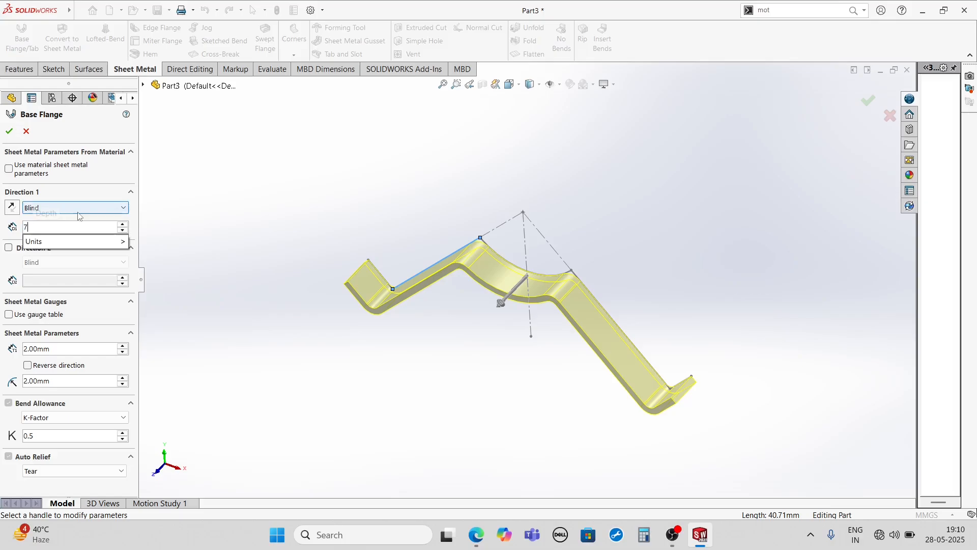
key("Return")
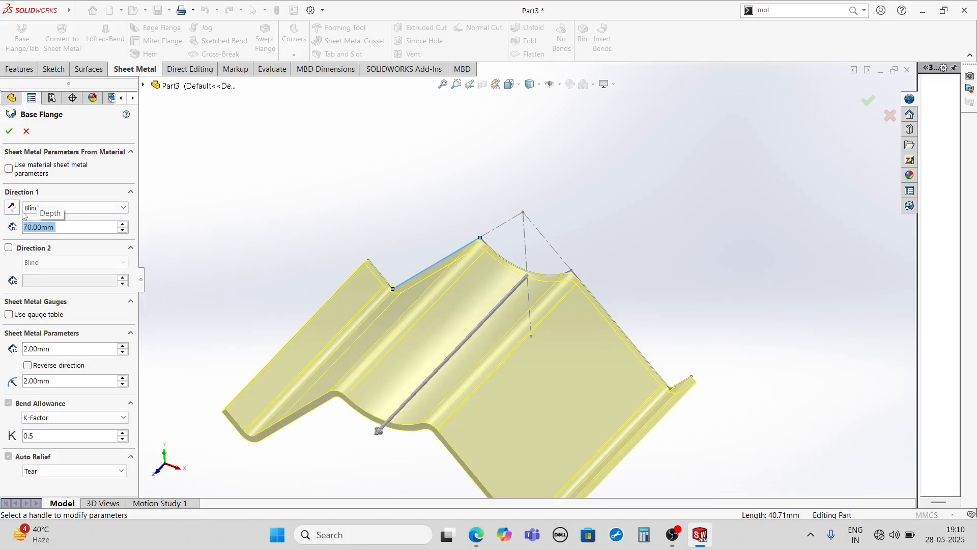
left_click(12, 207)
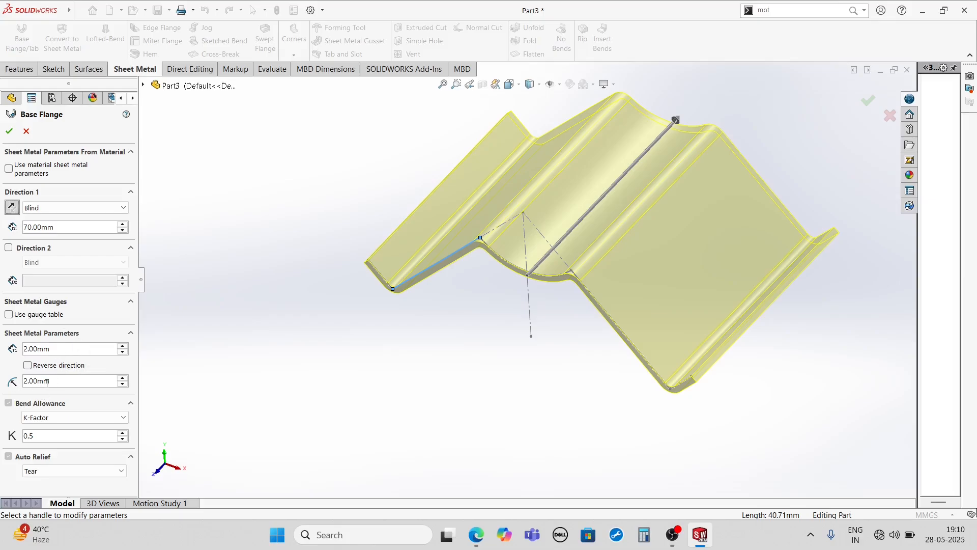
scroll(96, 434, "down", 2)
middle_click_drag(422, 337, 434, 301)
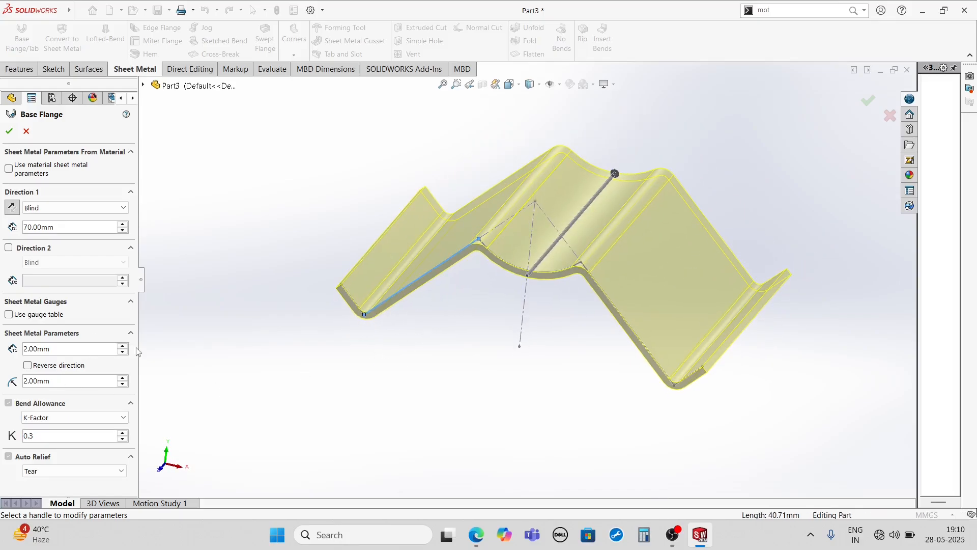
Step: Flip the base flange's extrusion direction and back again, examining the sheet thickness against the sketch line at the short left lip's bend
scroll(495, 244, "down", 3)
middle_click_drag(407, 304, 391, 273)
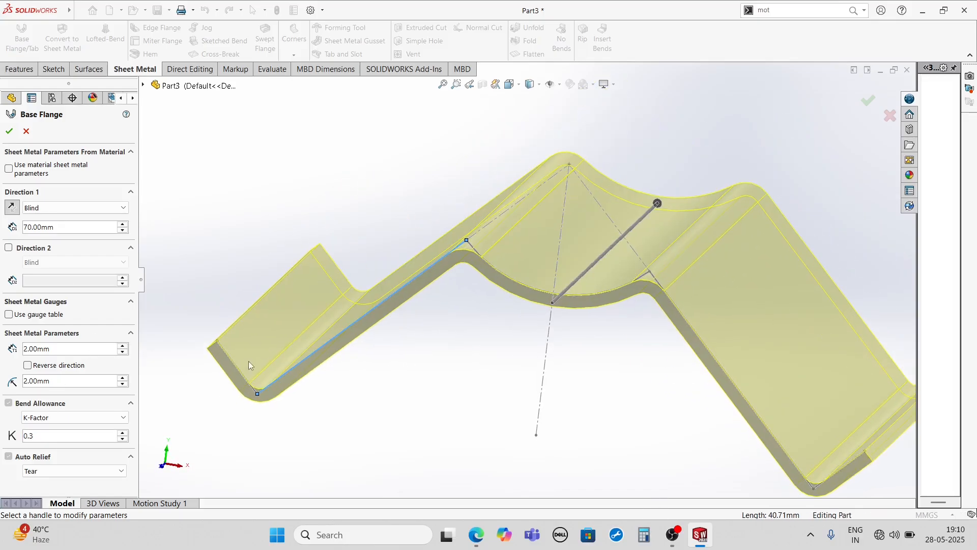
scroll(209, 408, "down", 3)
scroll(315, 440, "down", 4)
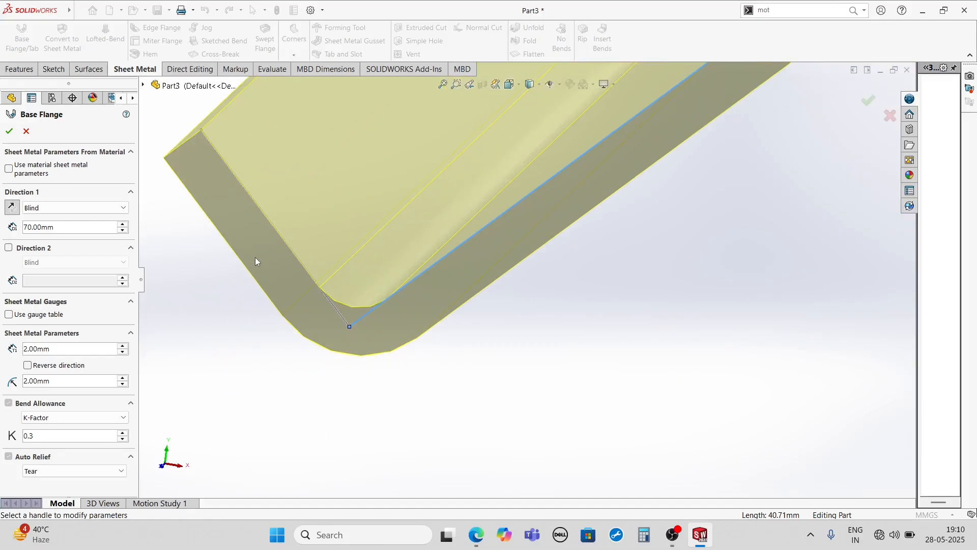
left_click(12, 211)
scroll(362, 287, "up", 6)
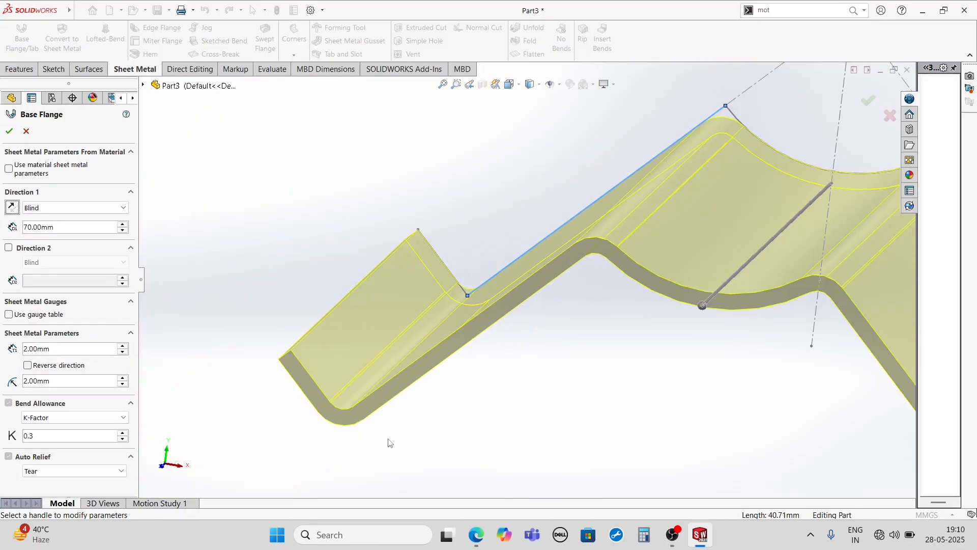
middle_click_drag(389, 443, 419, 310)
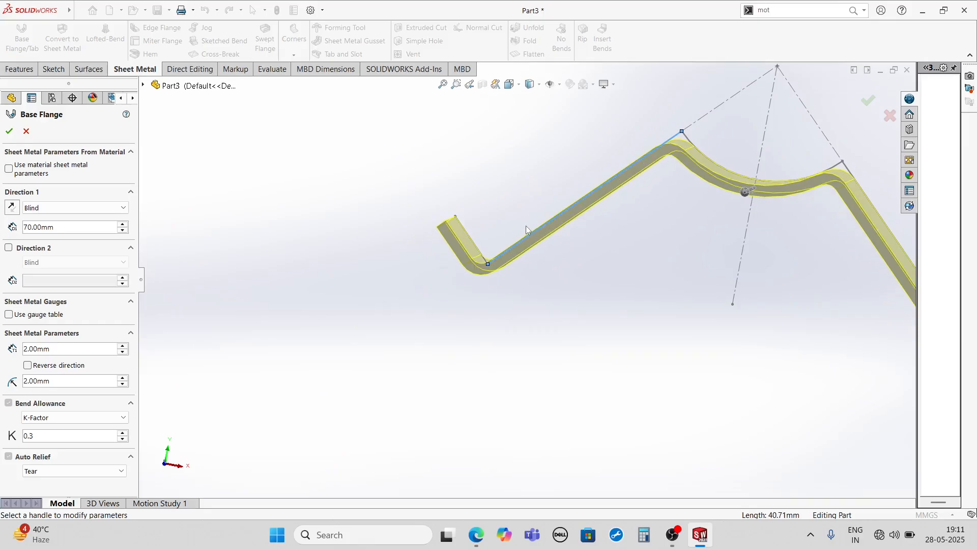
scroll(485, 249, "down", 3)
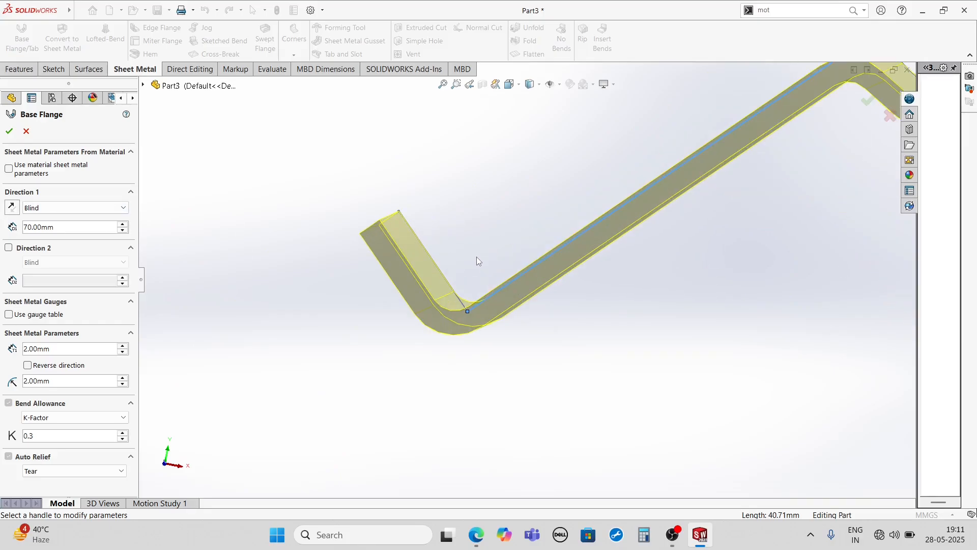
left_click(12, 207)
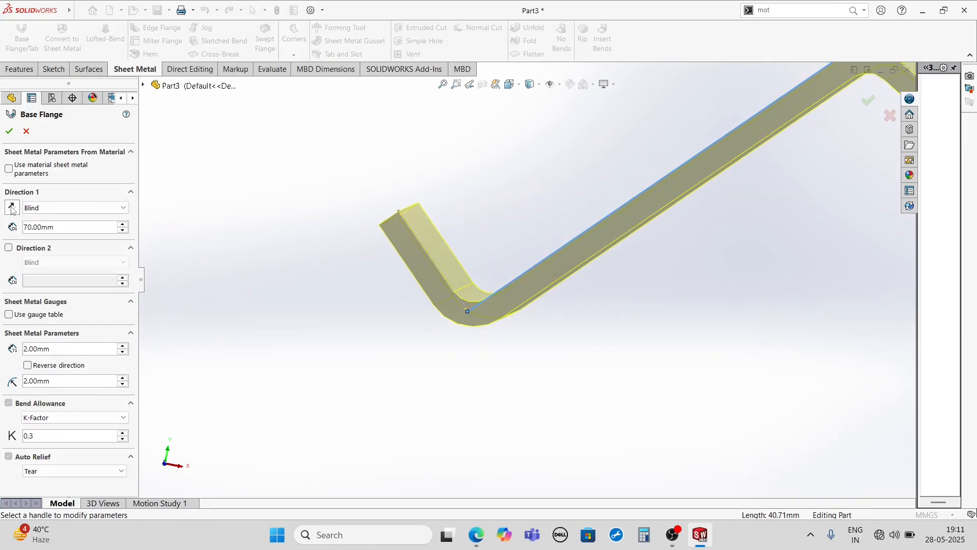
middle_click_drag(400, 266, 466, 266)
scroll(521, 283, "down", 5)
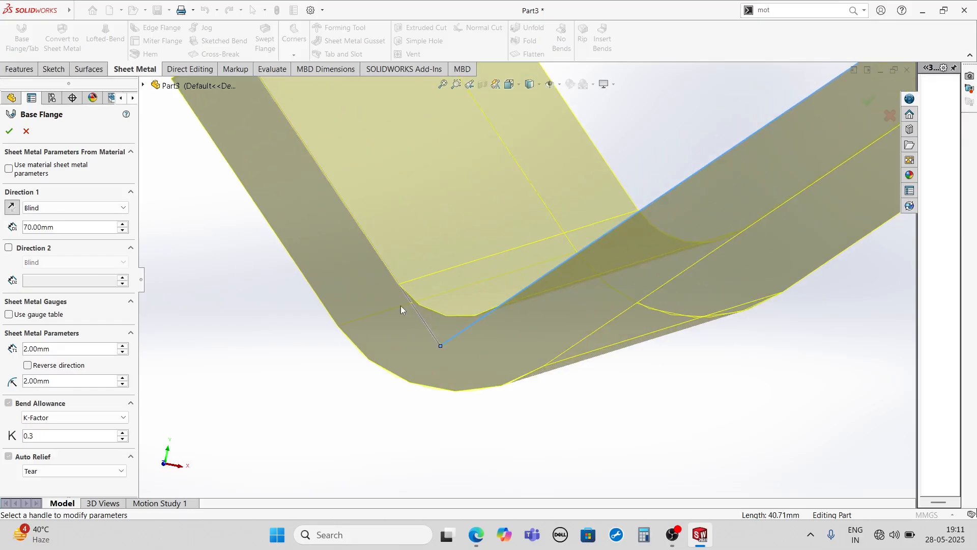
Step: Accept the 70 mm deep base flange with 2 mm sheet thickness and 2 mm bend radius
scroll(402, 305, "up", 5)
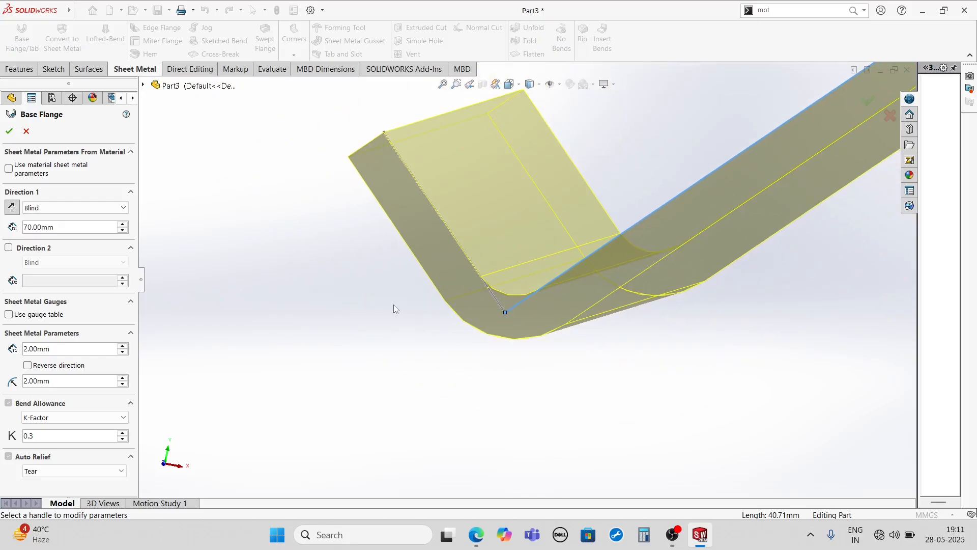
middle_click_drag(613, 308, 695, 188)
scroll(696, 187, "down", 3)
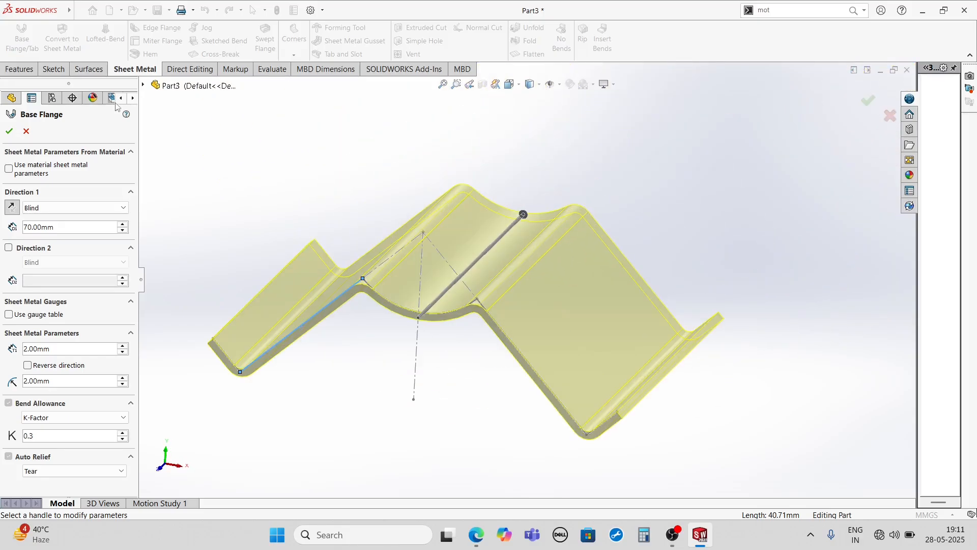
left_click(9, 132)
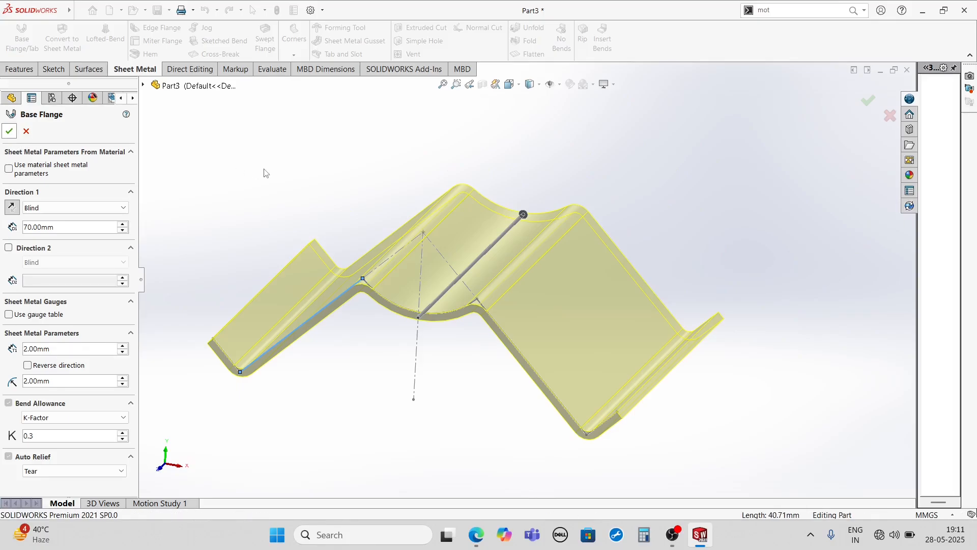
scroll(511, 289, "up", 4)
middle_click_drag(512, 290, 451, 284)
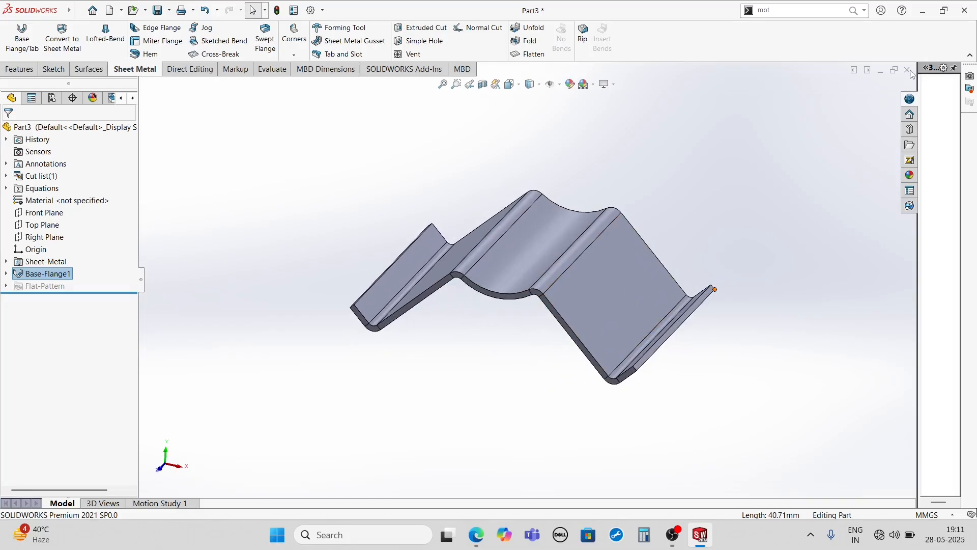
Step: Switch to the finished Sheet Metal 1 part, examine its rounded edge flanges for reference, and return to Part3
left_click(880, 71)
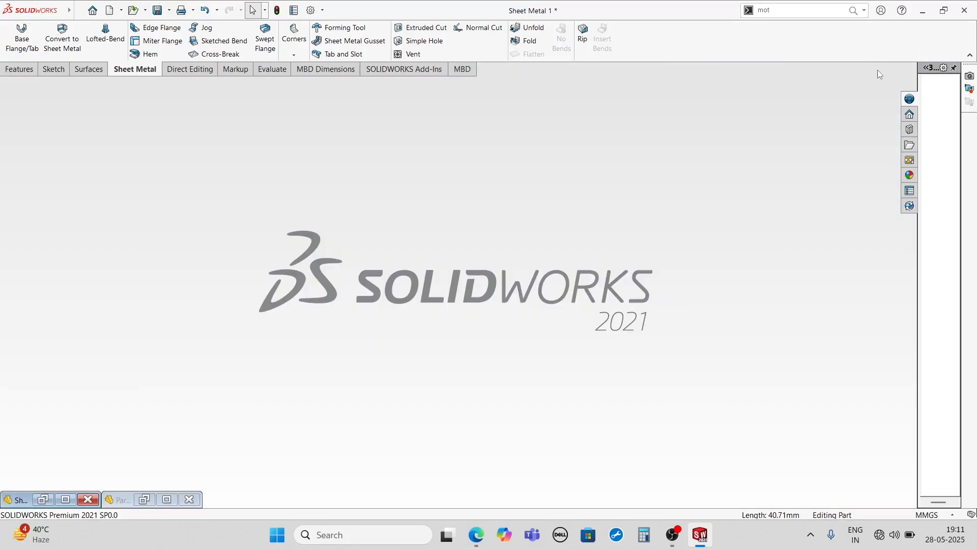
left_click(65, 499)
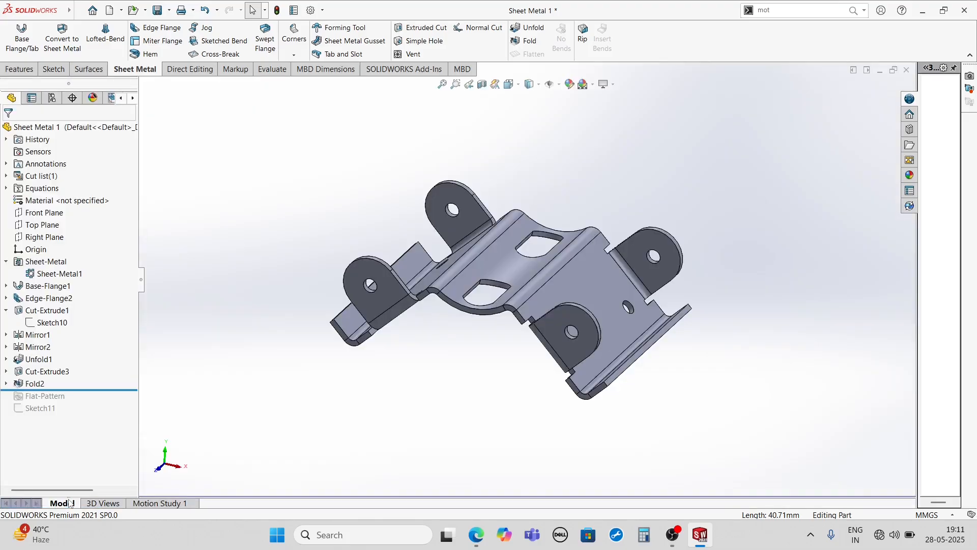
scroll(622, 324, "down", 2)
middle_click_drag(575, 307, 606, 236)
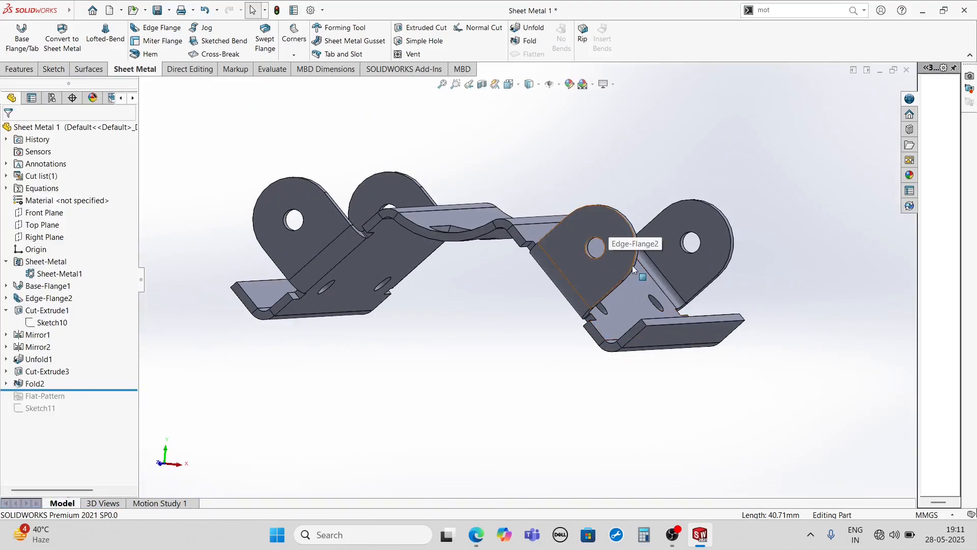
left_click(881, 73)
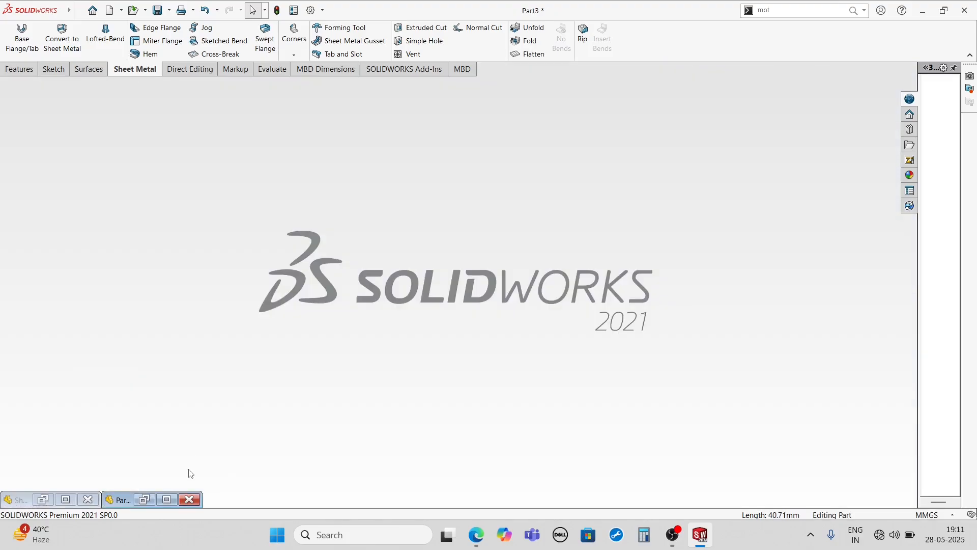
left_click(172, 503)
middle_click_drag(560, 306, 549, 285)
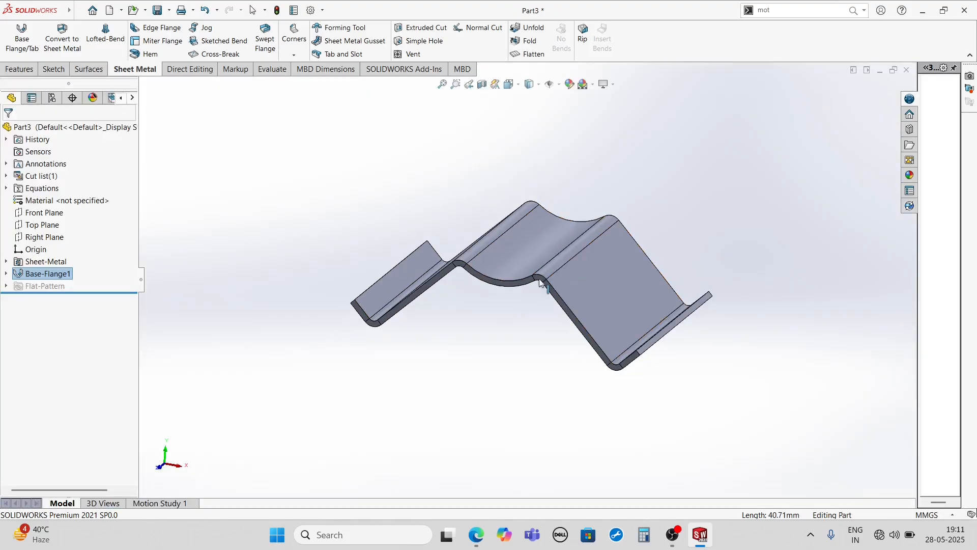
Step: Start an Edge Flange on the upper front edge of the right sloped face, extending 26 mm upward
left_click(155, 29)
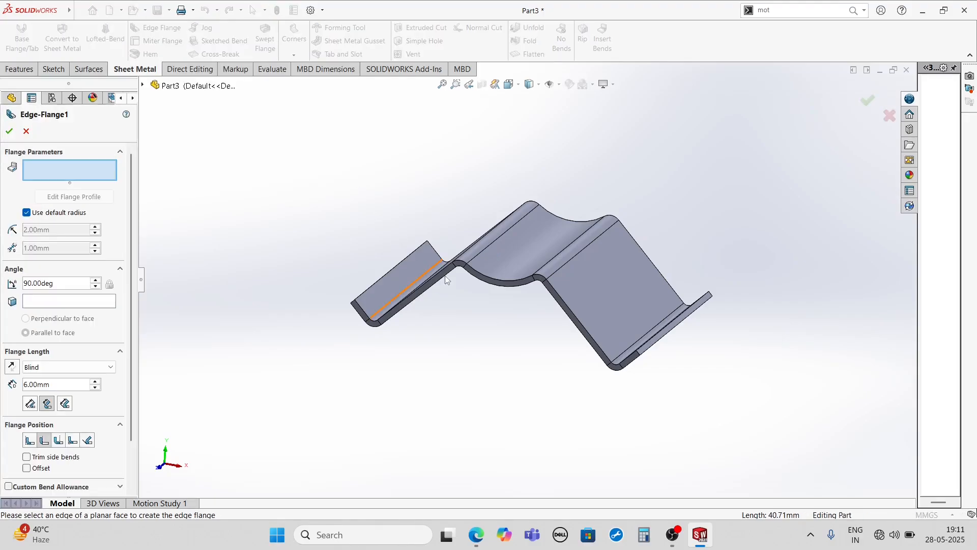
scroll(613, 316, "down", 5)
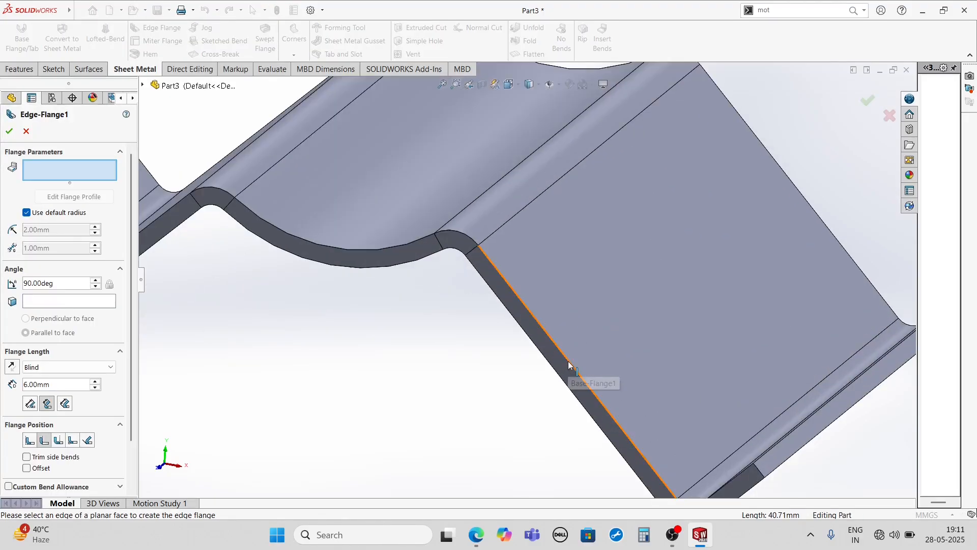
left_click(568, 359)
scroll(565, 316, "up", 5)
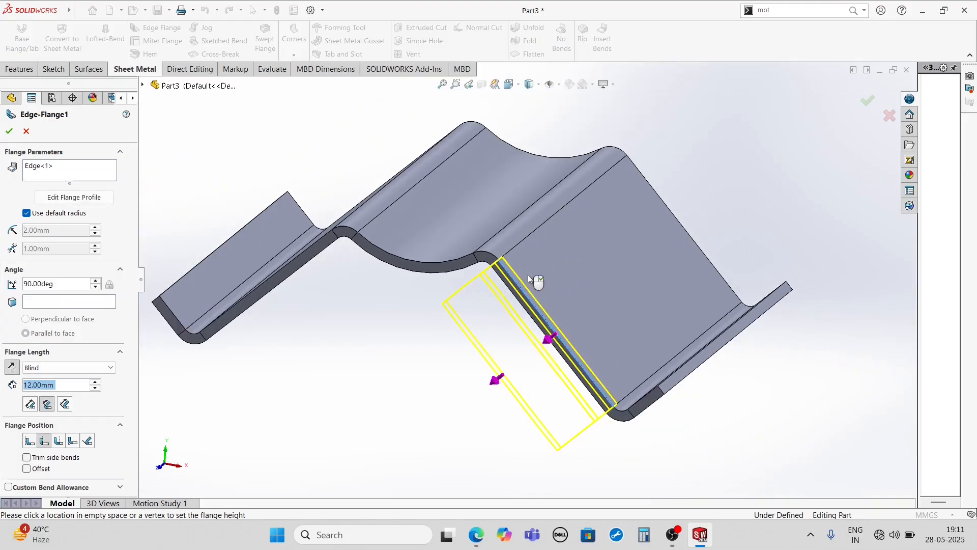
left_click(626, 220)
middle_click_drag(367, 471, 352, 415)
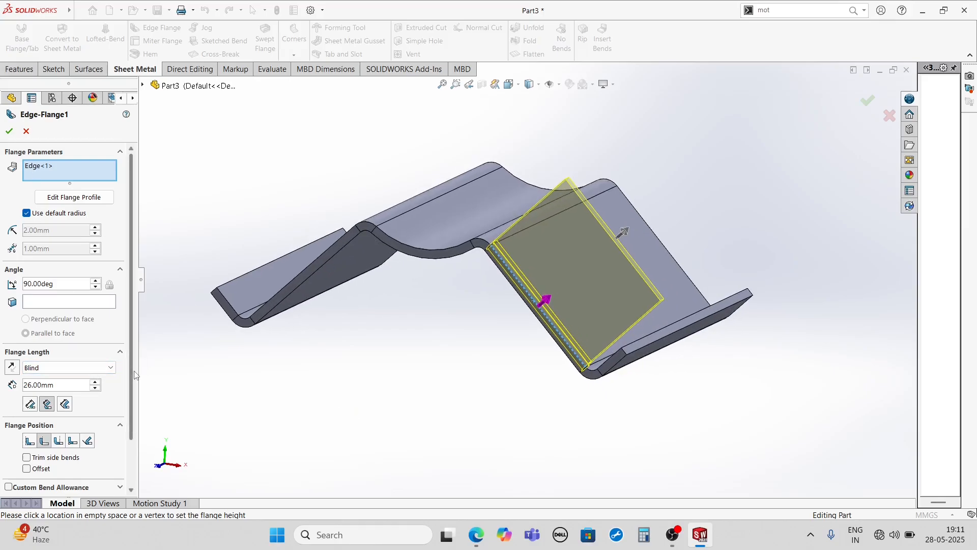
Step: Set the flange length reference to Inner Virtual Sharp and the flange position to Material Outside
scroll(55, 412, "down", 2)
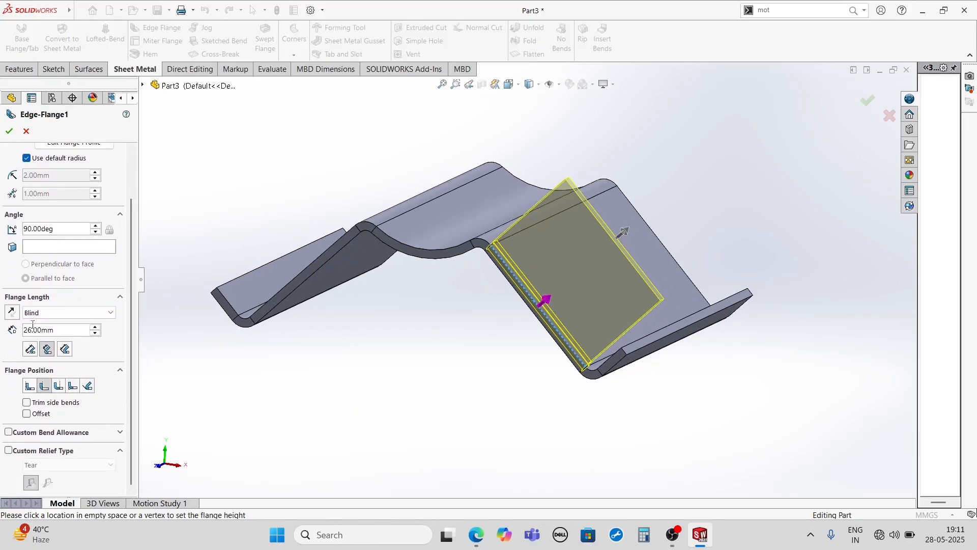
left_click(48, 350)
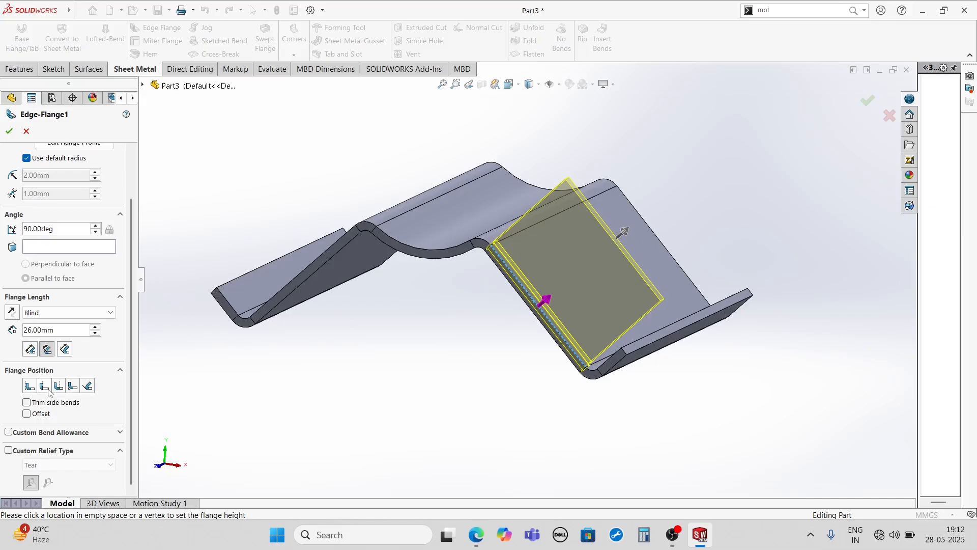
left_click(49, 390)
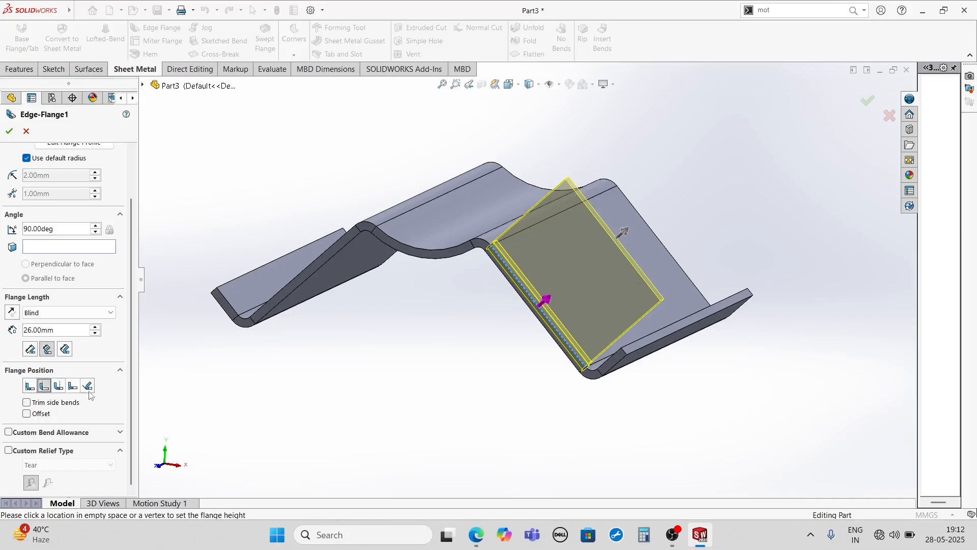
Step: Enable a custom Rectangle relief without the relief ratio, 2 mm wide and 2 mm deep, for the edge flange
left_click(12, 451)
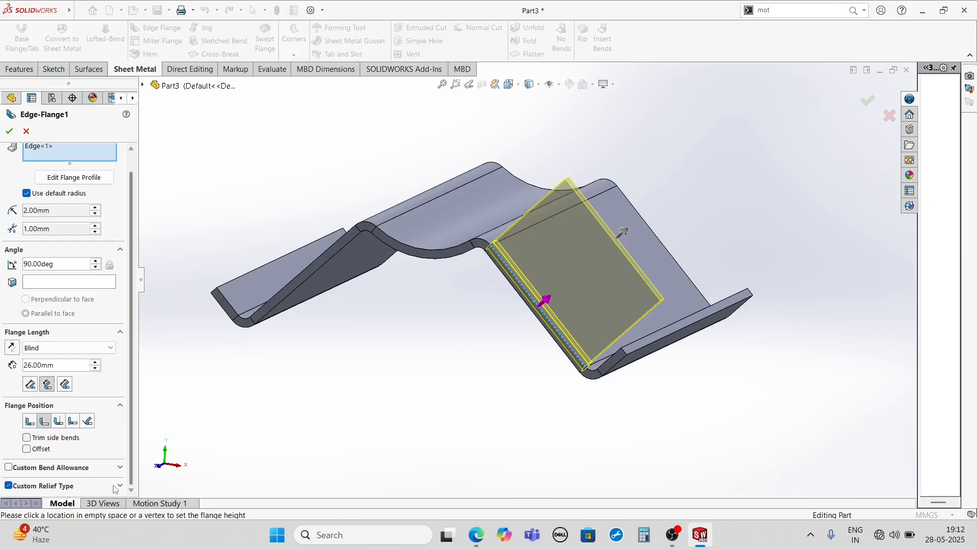
scroll(125, 465, "down", 1)
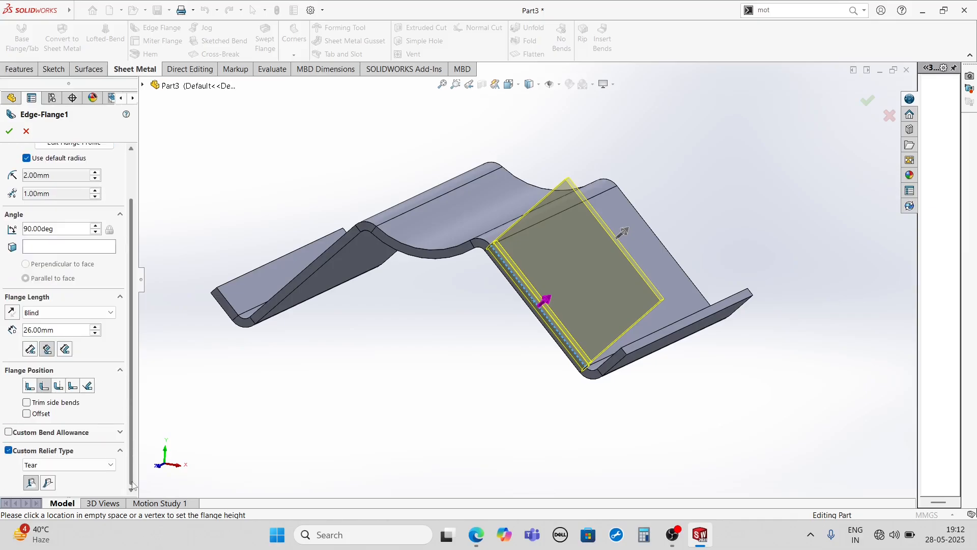
left_click(92, 464)
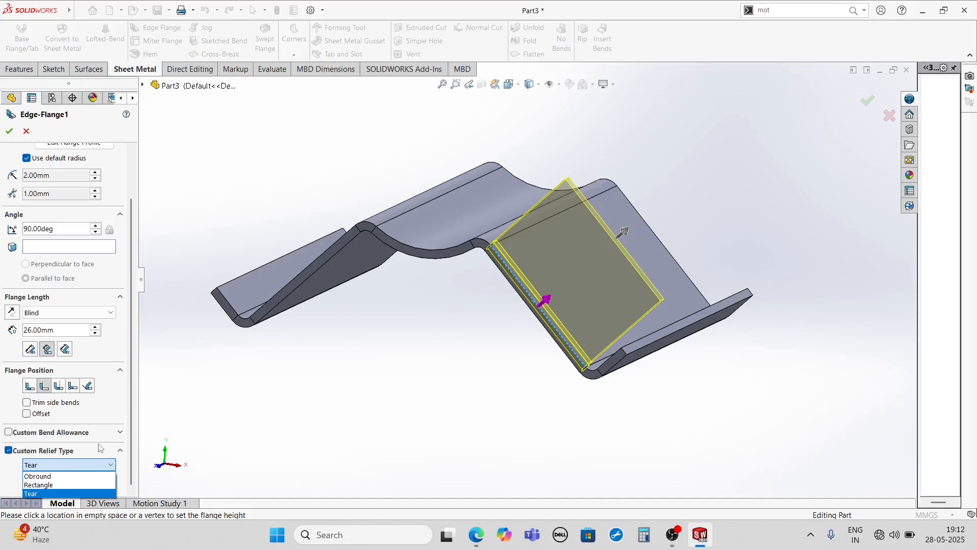
left_click(50, 485)
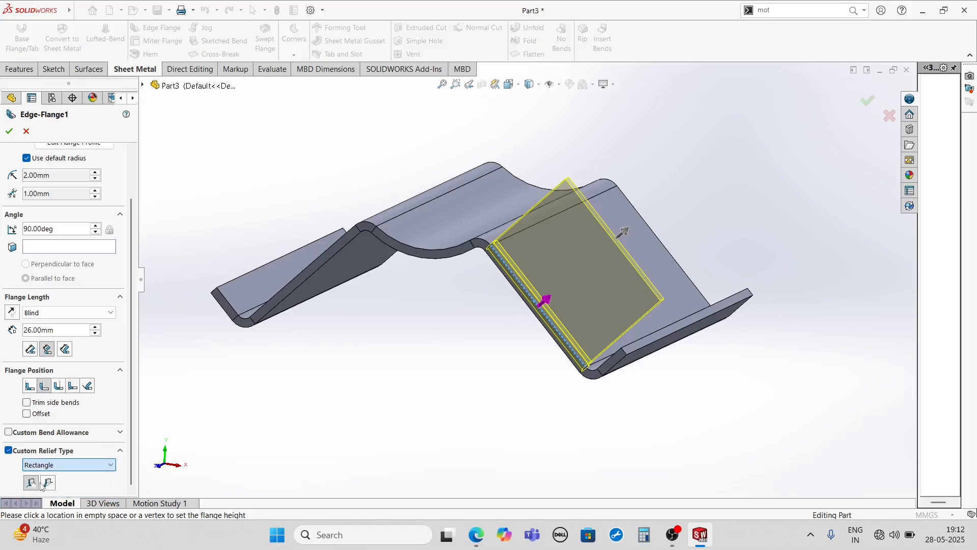
scroll(116, 459, "down", 1)
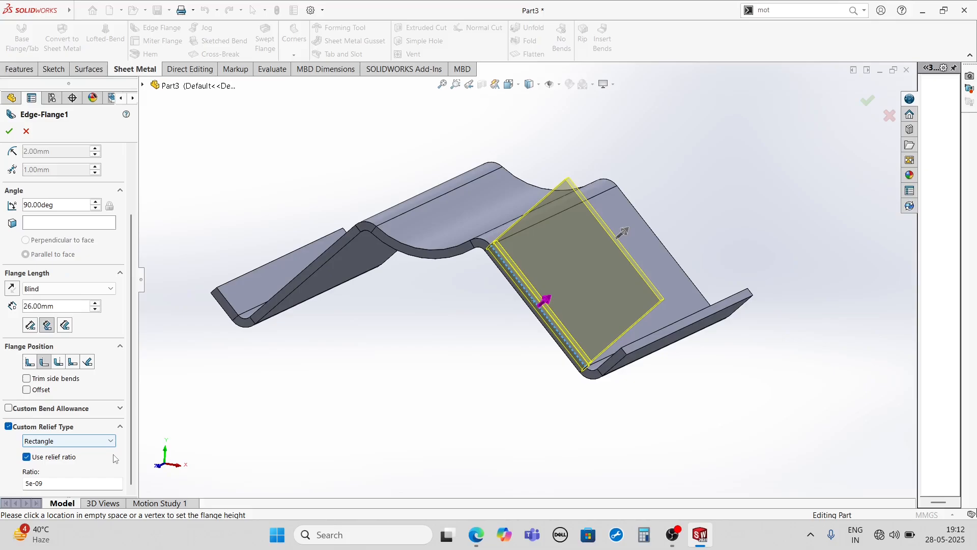
left_click(25, 457)
scroll(25, 461, "down", 1)
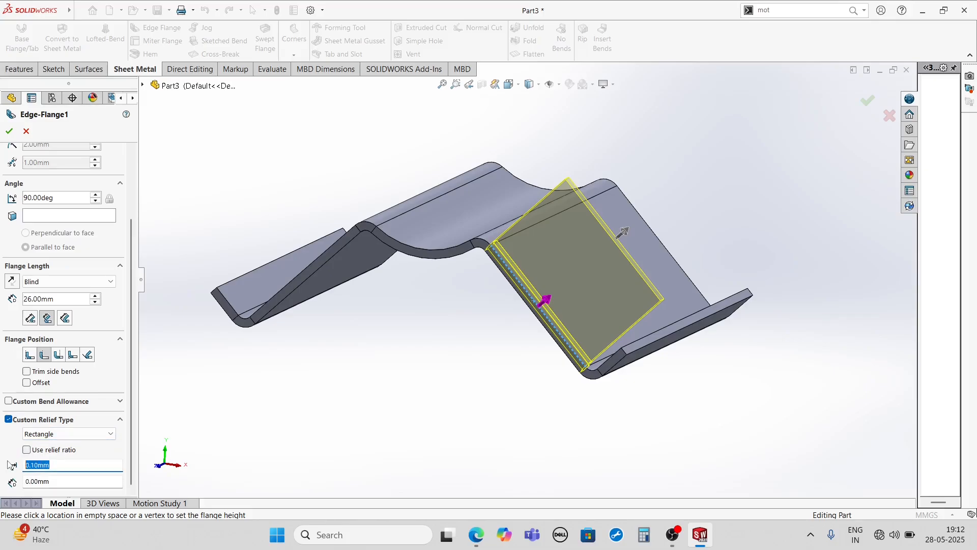
type("2.")
left_click(60, 483)
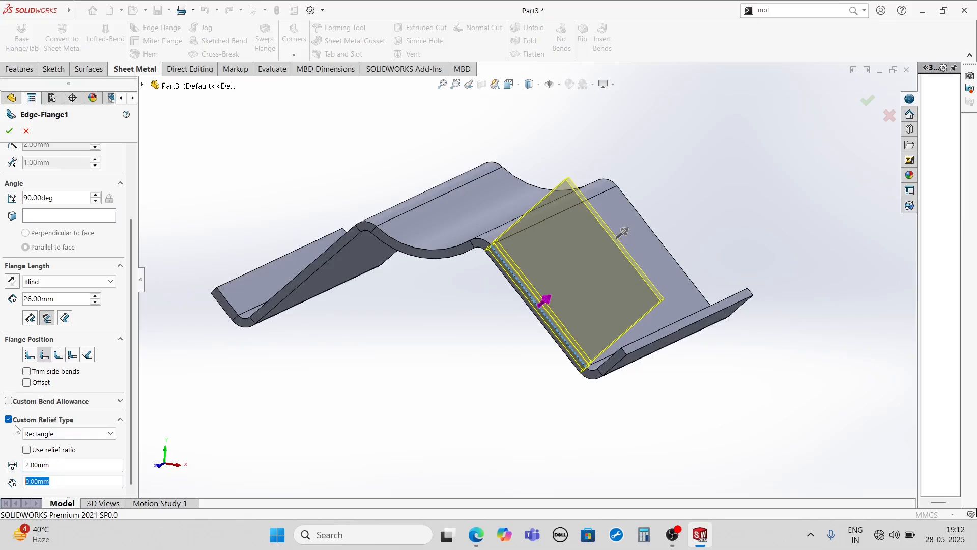
type("2")
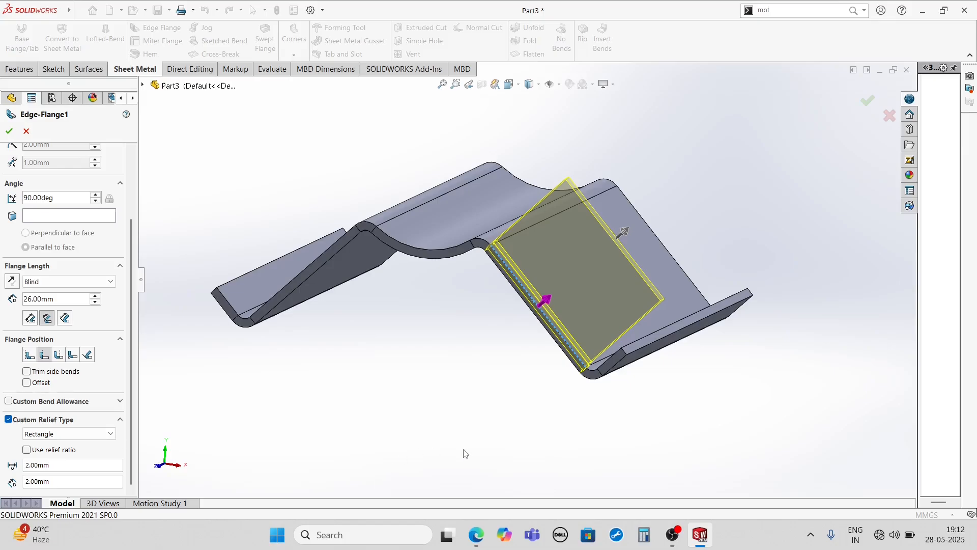
Step: Examine the edge flange preview along the sloped face and at its corner with the end lip
scroll(465, 453, "down", 5)
scroll(530, 389, "up", 3)
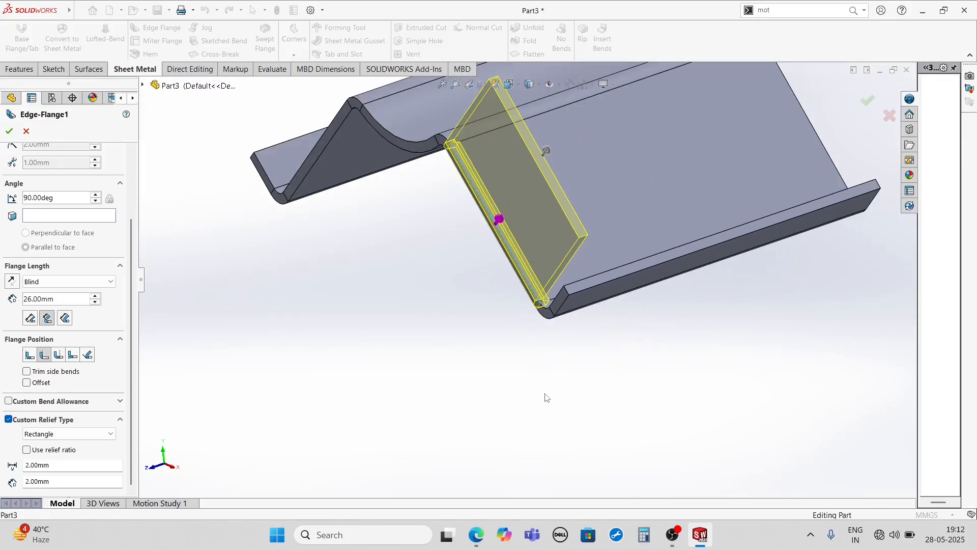
scroll(534, 396, "down", 3)
scroll(559, 356, "up", 4)
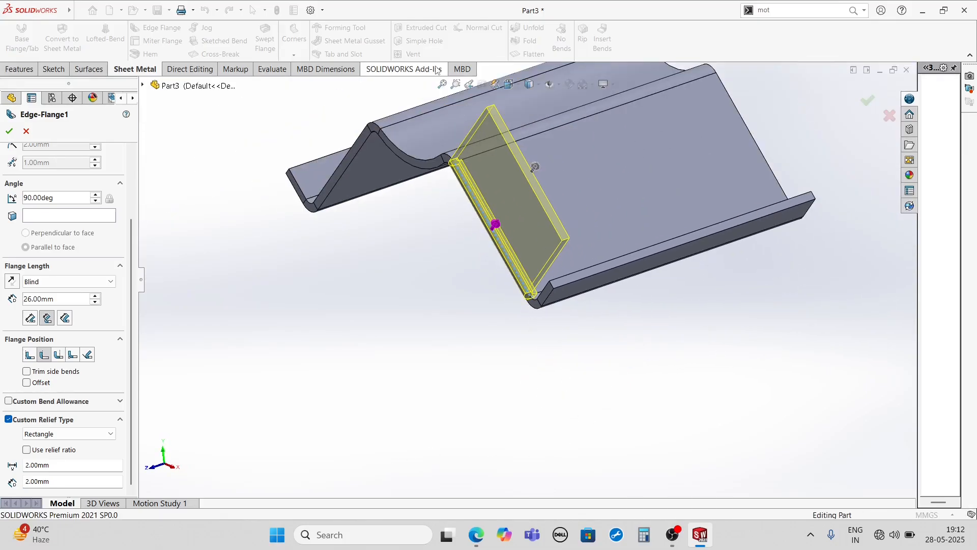
scroll(437, 70, "down", 2)
scroll(488, 152, "up", 2)
scroll(506, 304, "down", 4)
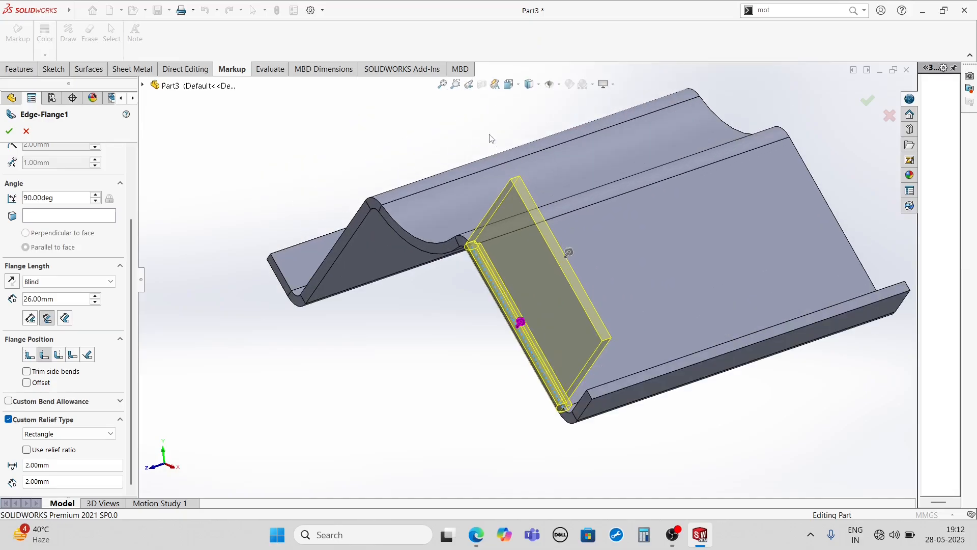
Step: Open the edge flange's profile sketch and narrow the rectangle by moving both vertical sides inward from the bends
scroll(30, 245, "up", 3)
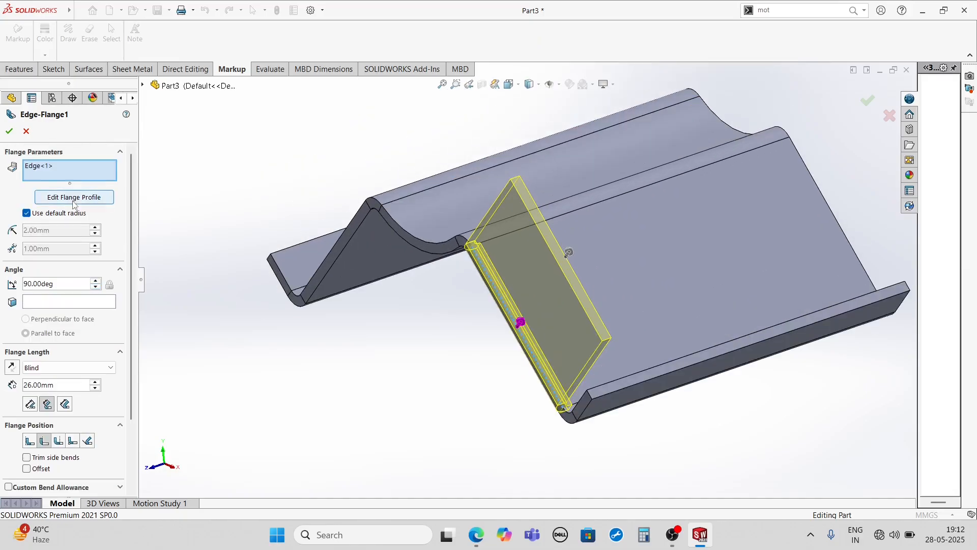
left_click(75, 197)
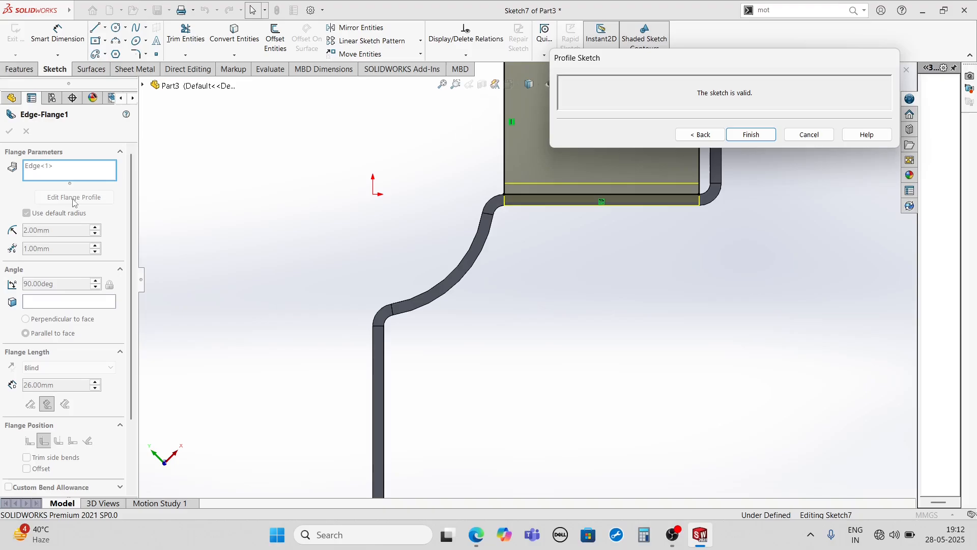
scroll(445, 322, "up", 4)
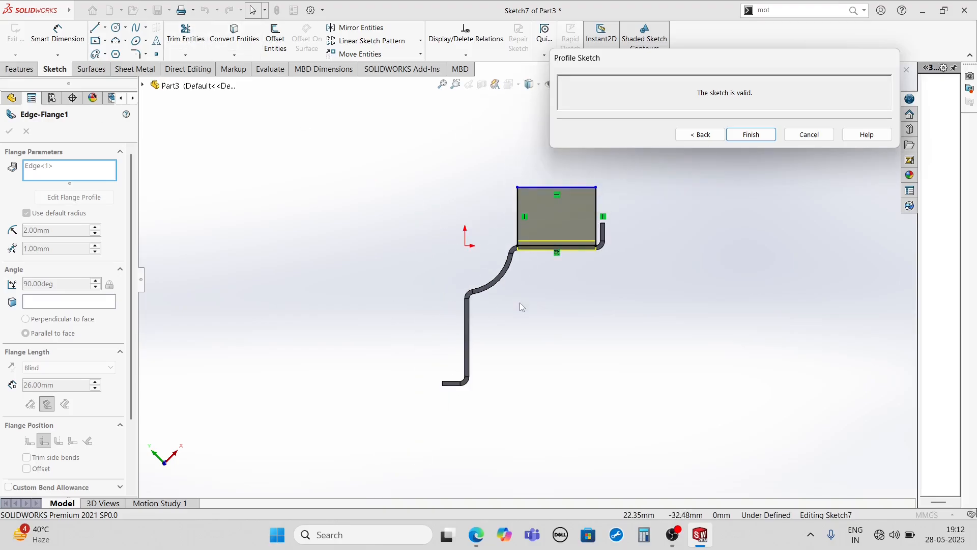
scroll(515, 276, "down", 5)
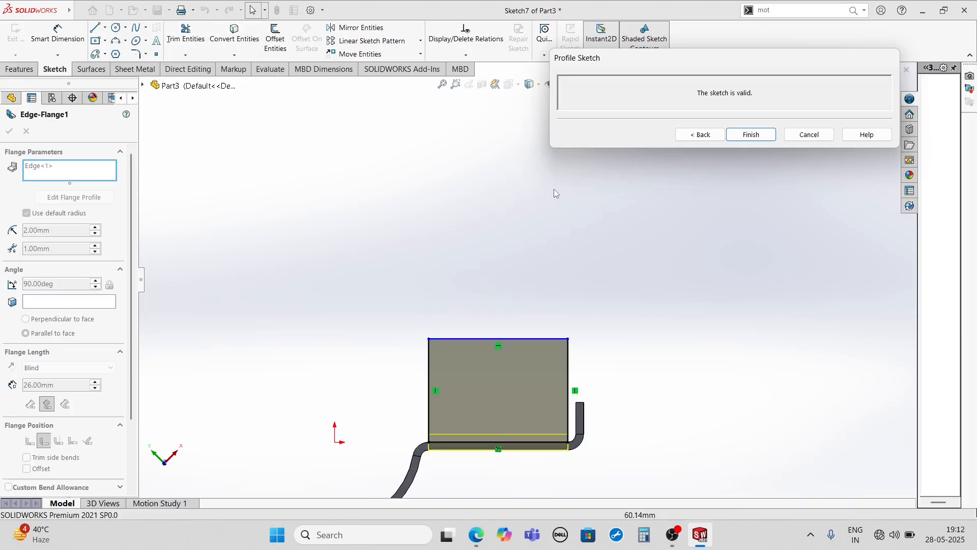
scroll(554, 193, "up", 3)
scroll(514, 408, "down", 2)
scroll(463, 328, "down", 1)
scroll(529, 191, "down", 2)
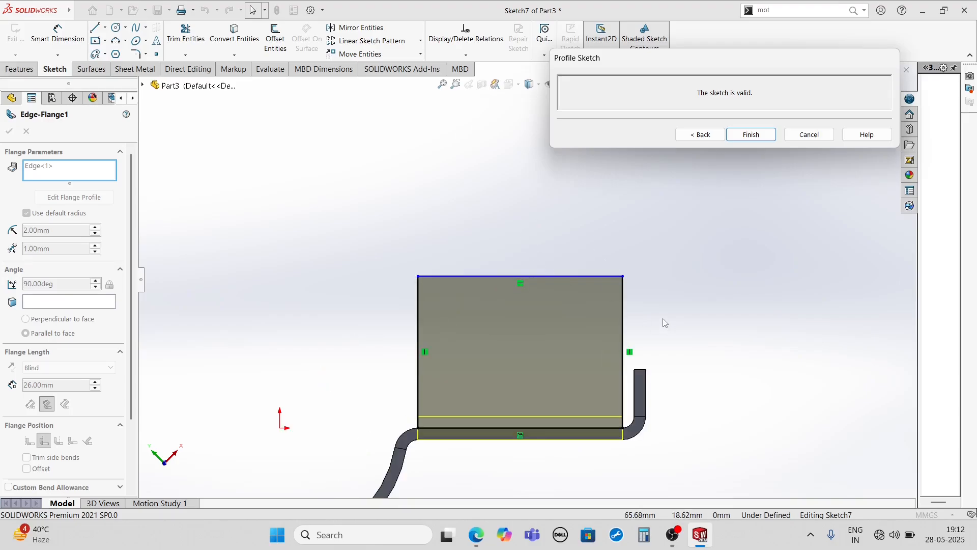
left_click_drag(624, 328, 579, 328)
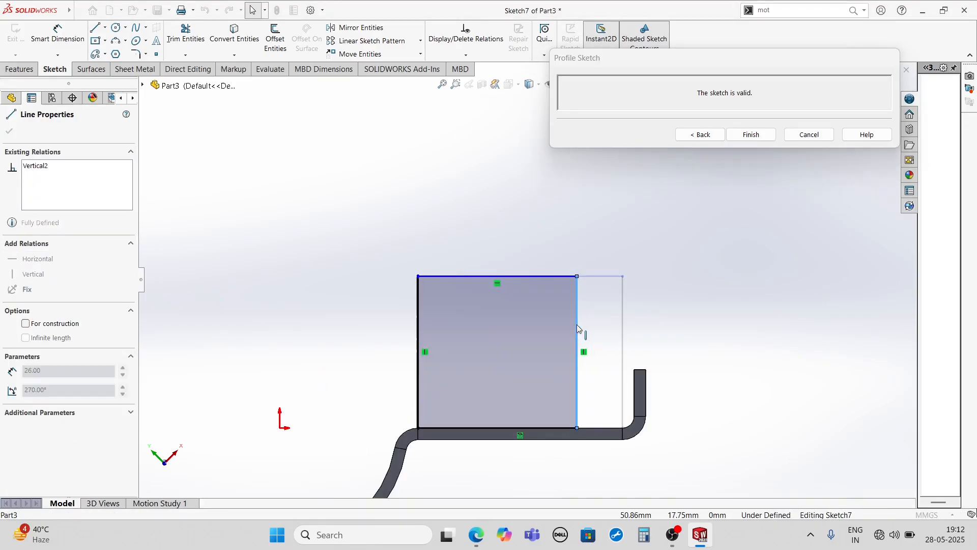
left_click_drag(417, 321, 478, 333)
left_click(460, 221)
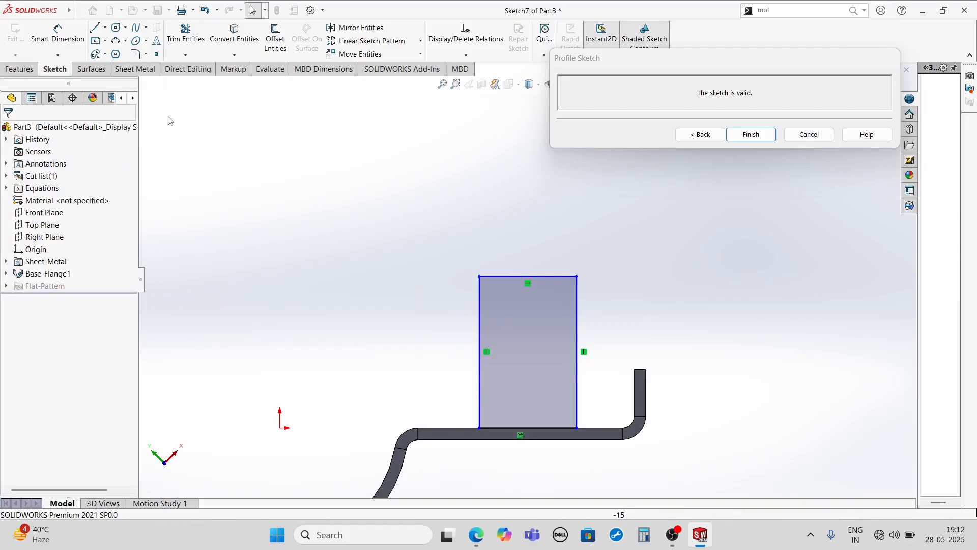
Step: Draw a three-point semicircular arc with a radius of about 8.3 mm between the flange rectangle's upper corners
left_click(117, 41)
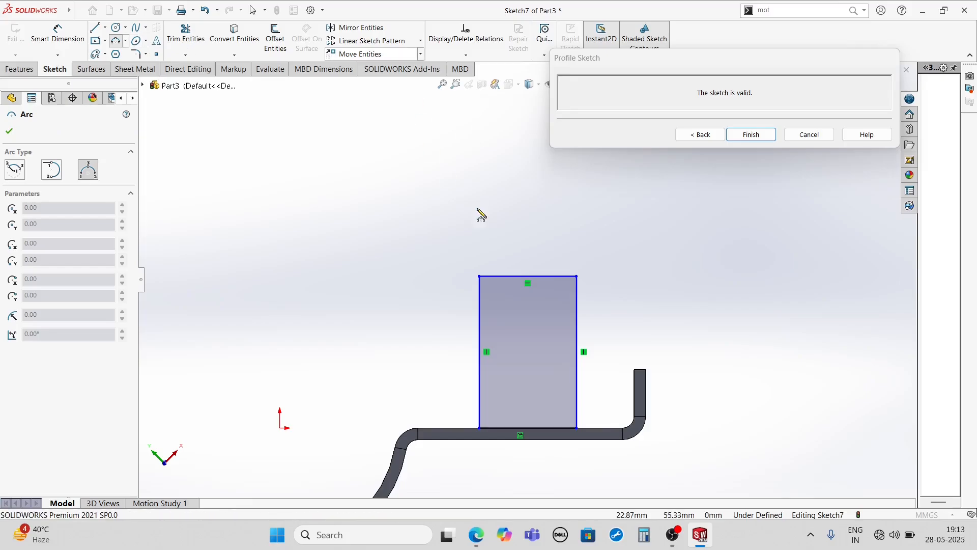
scroll(524, 289, "down", 3)
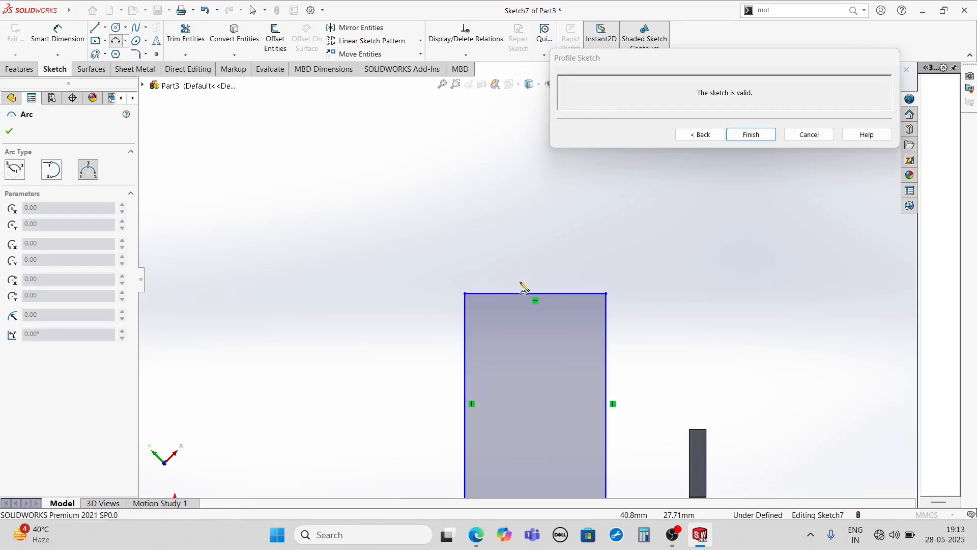
left_click(464, 293)
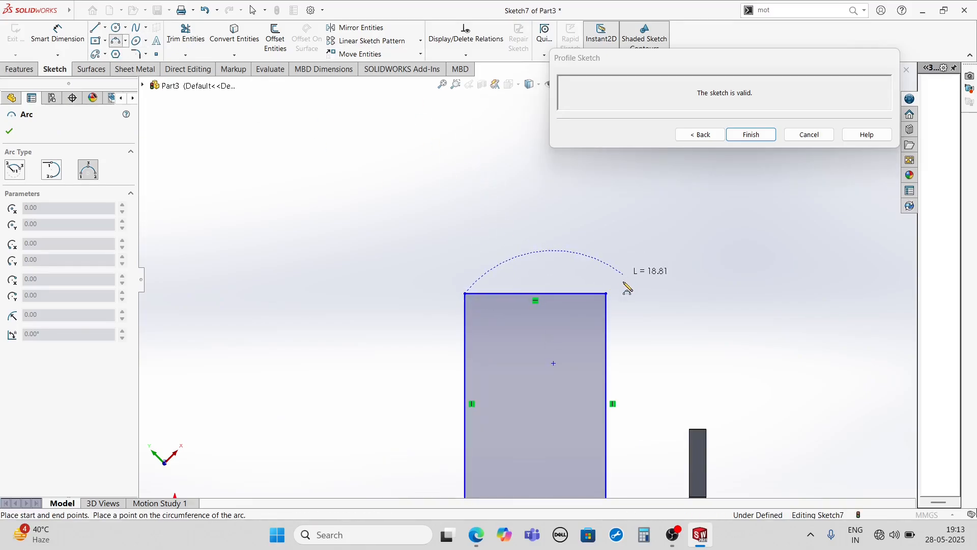
left_click(606, 293)
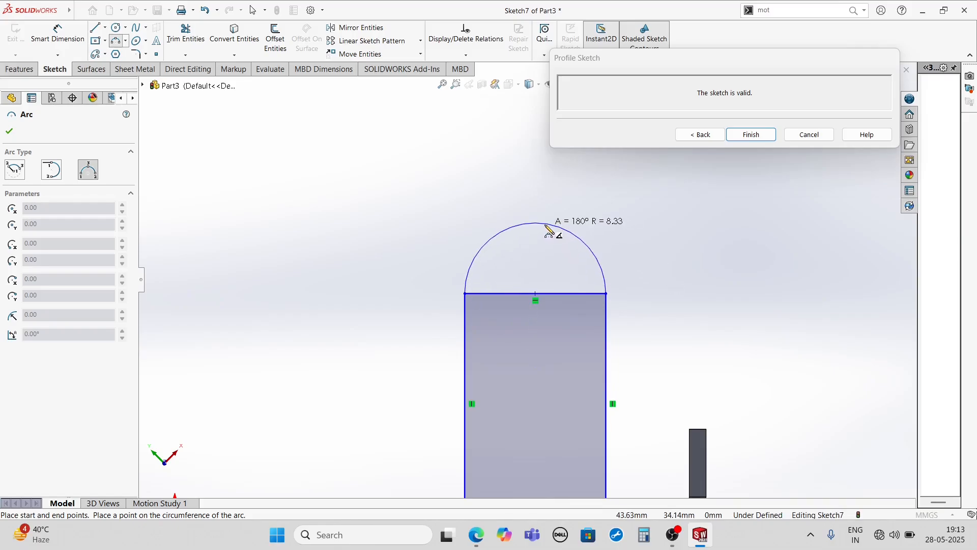
left_click(551, 234)
right_click(203, 117)
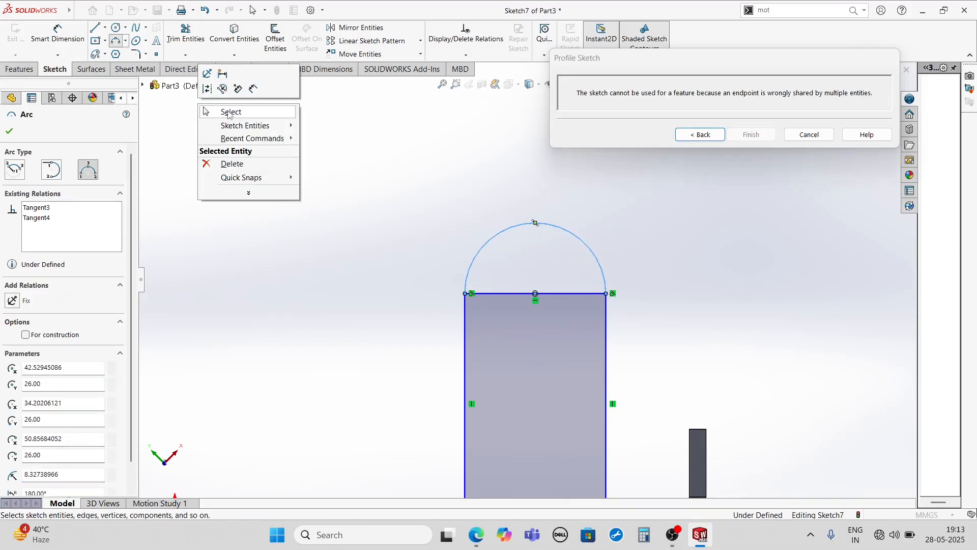
left_click(227, 110)
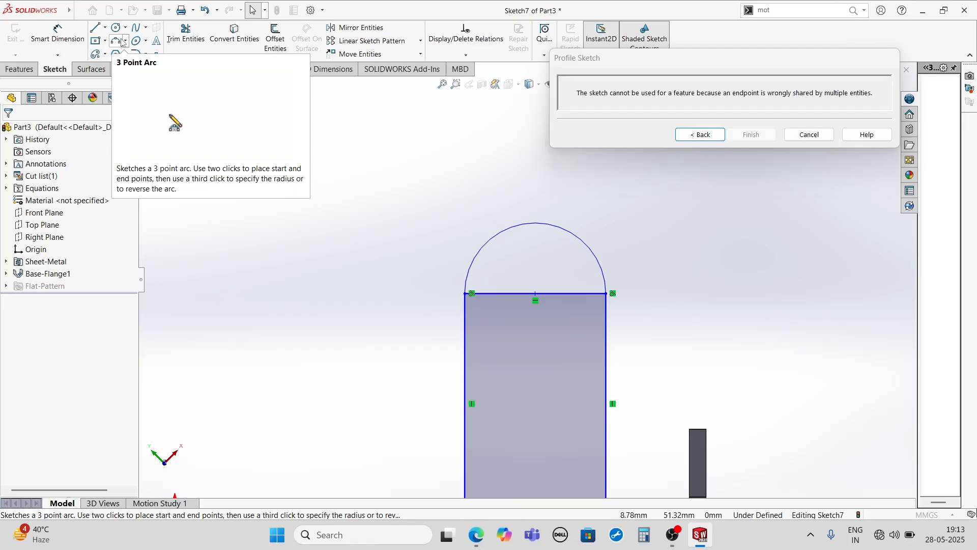
Step: Dimension the semicircular arc's radius to 10 mm
left_click(57, 36)
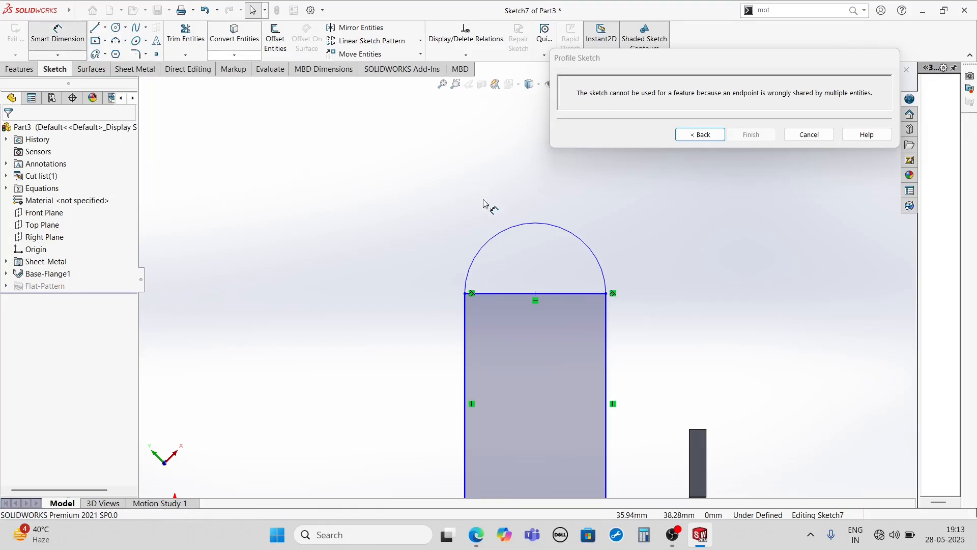
left_click(516, 234)
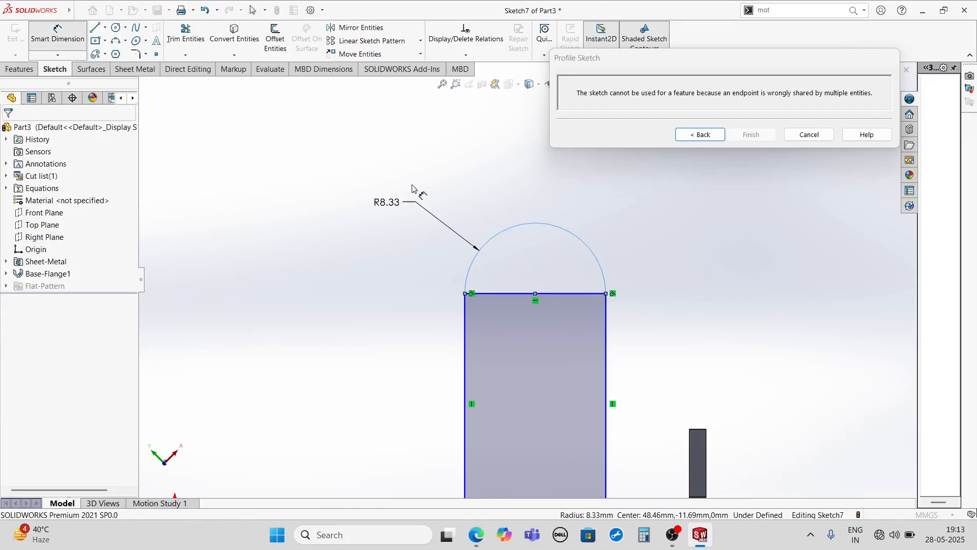
left_click(413, 189)
type("10")
key("Return")
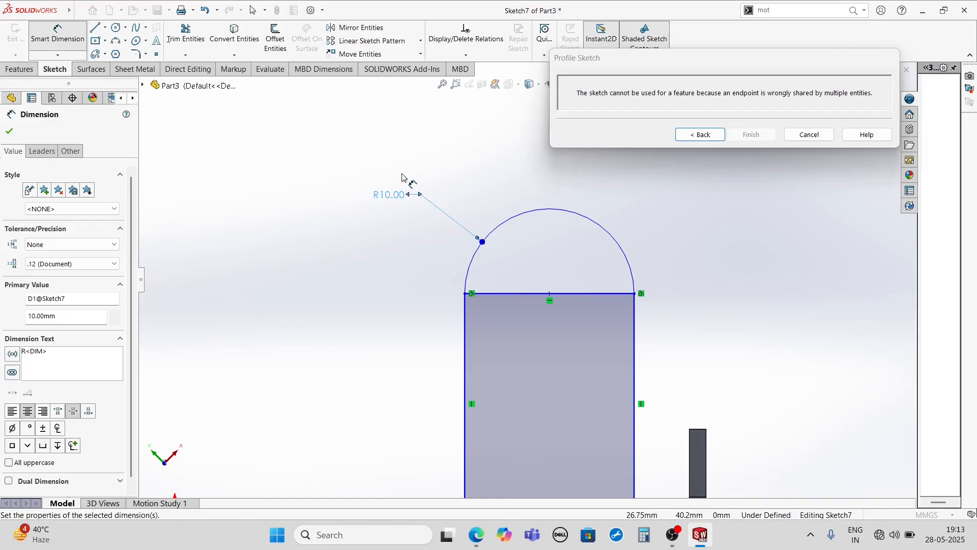
Step: Draw a circle centred on the rounded end's arc centre and dimension its diameter to 5 mm
scroll(470, 208, "up", 2)
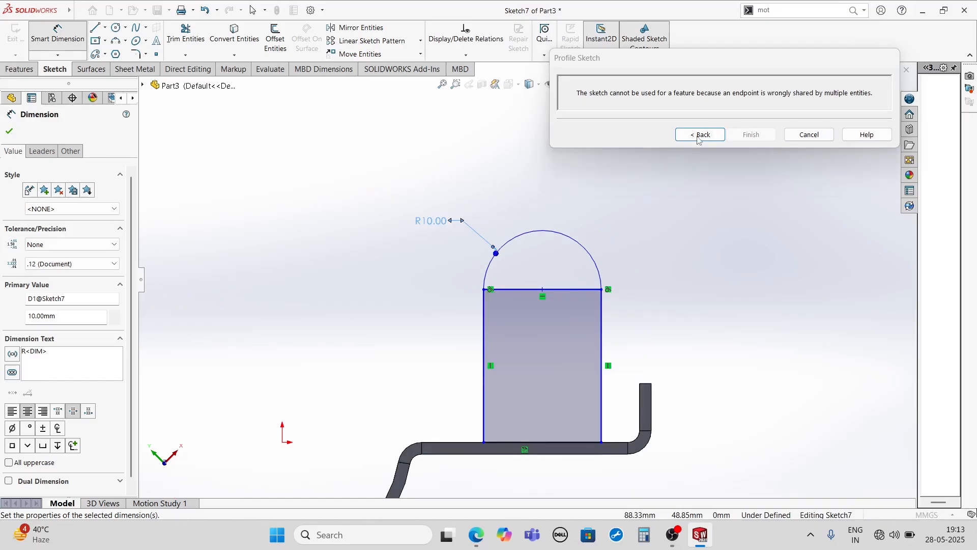
left_click(117, 27)
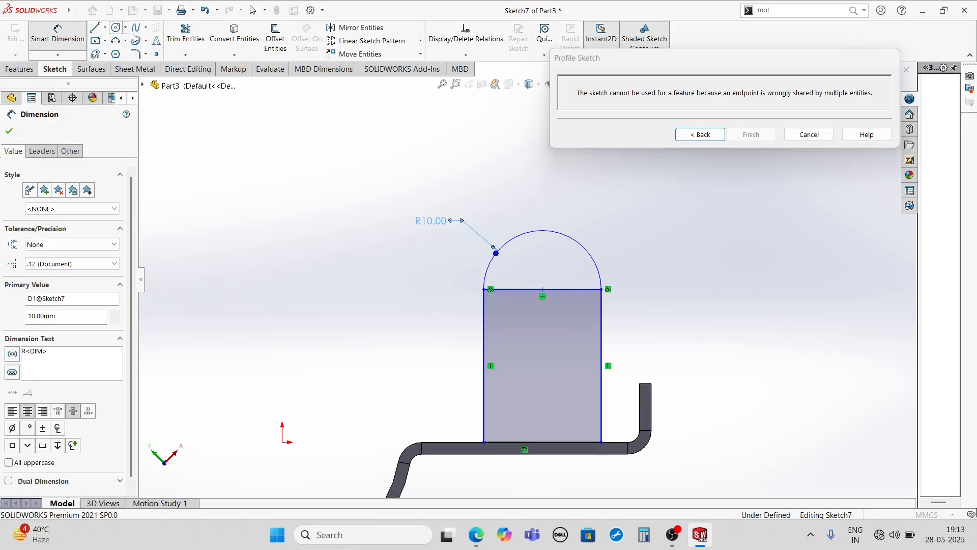
left_click(542, 289)
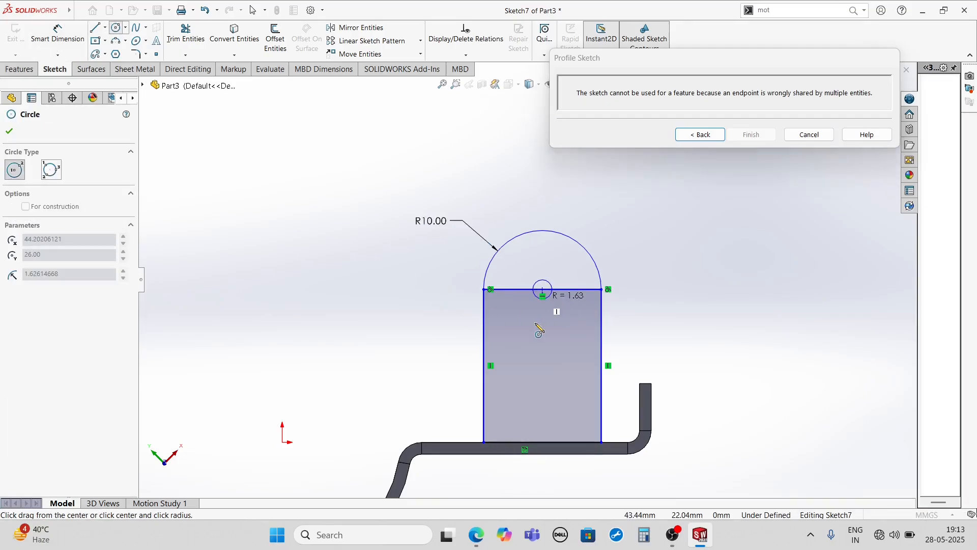
left_click(568, 265)
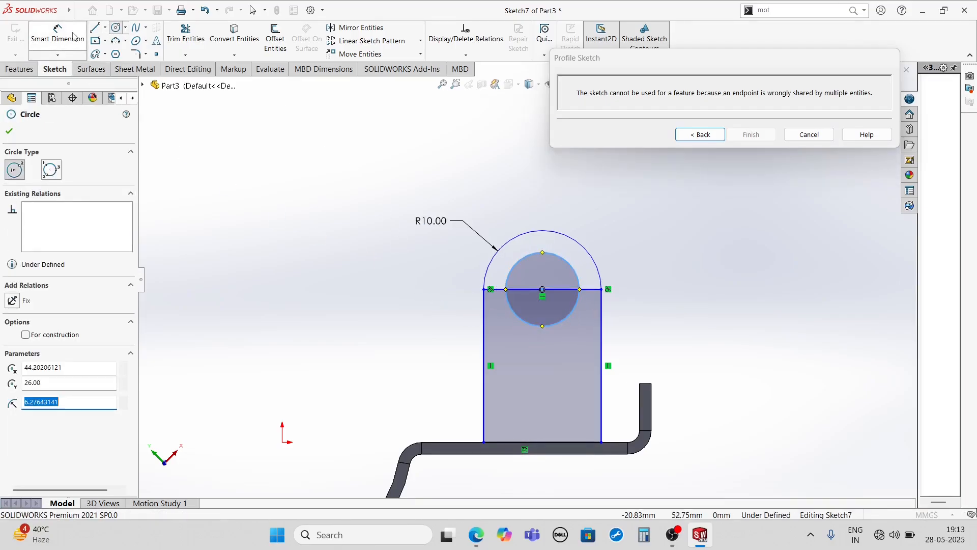
key("Escape")
left_click(568, 265)
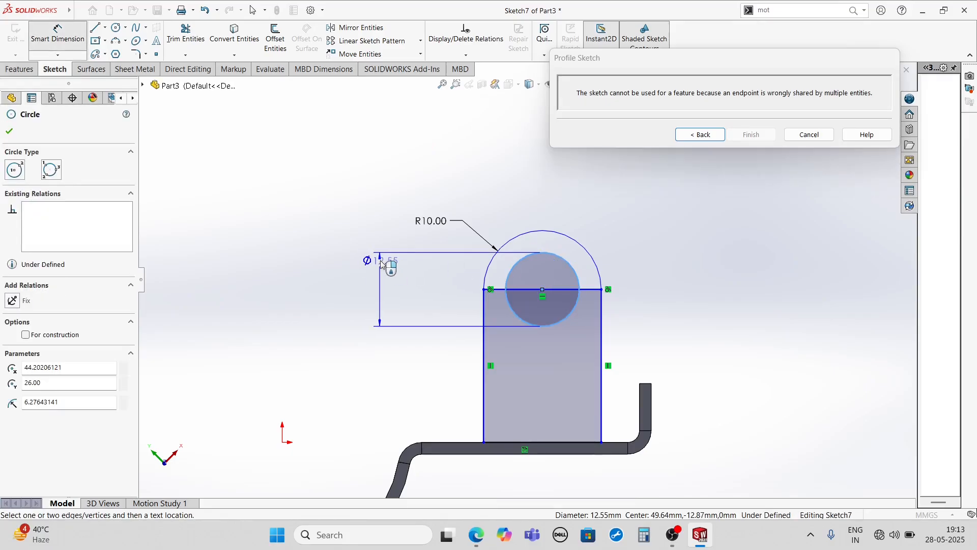
left_click(375, 248)
key("Return")
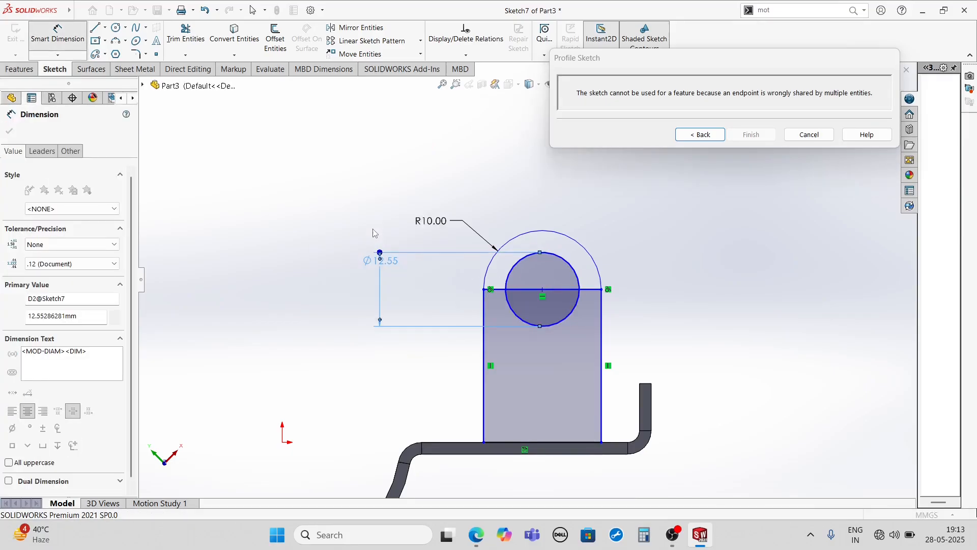
left_click(10, 131)
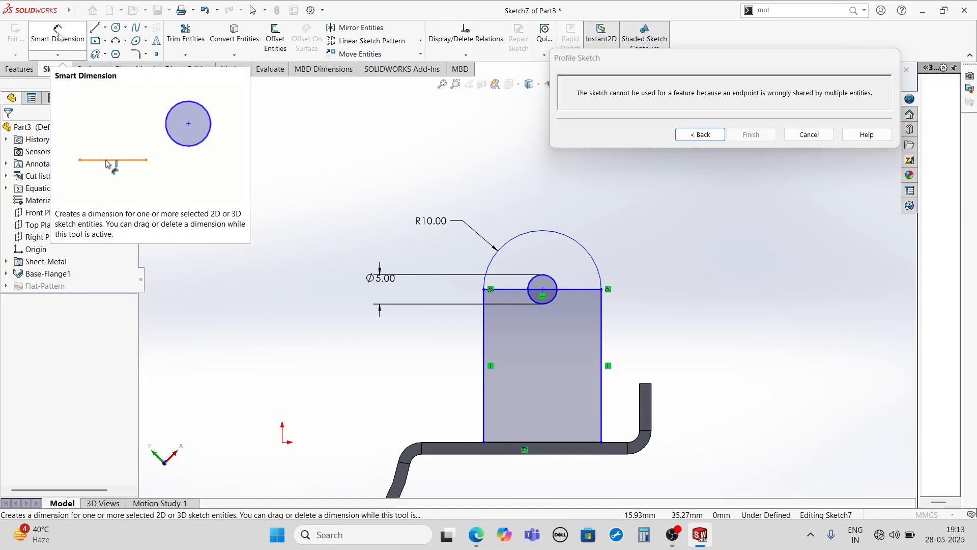
Step: Dimension the vertical distance from the circle's centre to the underside of the horizontal sheet section as 14 mm
left_click(59, 37)
left_click(543, 292)
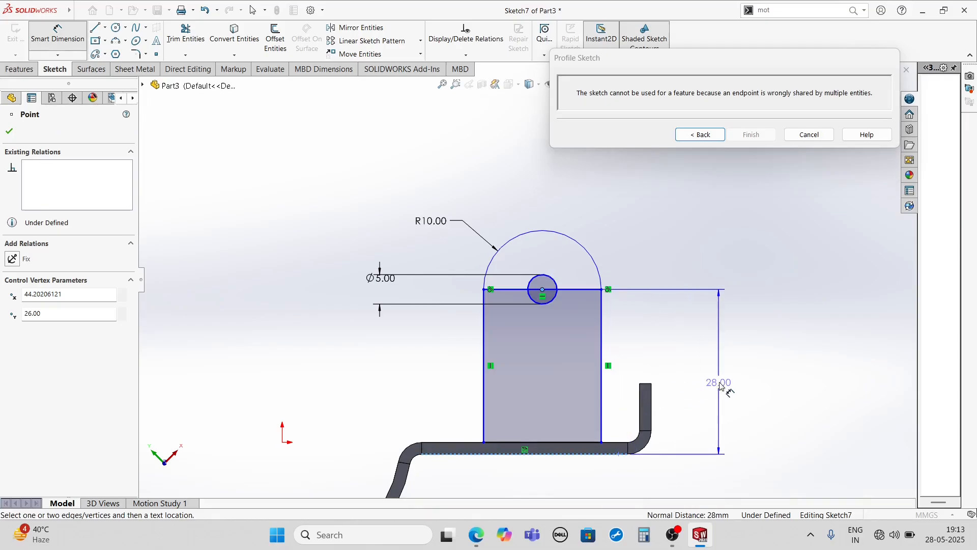
left_click(722, 386)
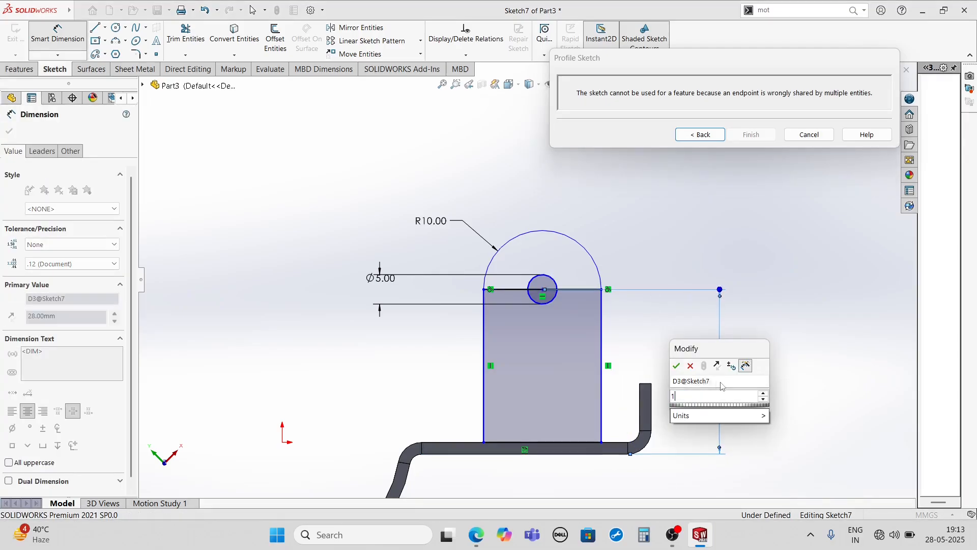
type("14")
key("Return")
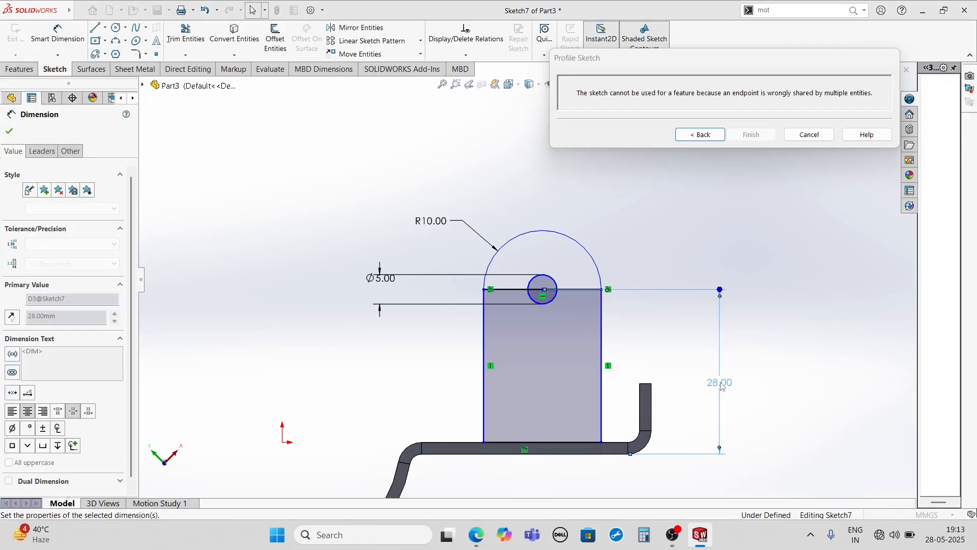
Step: Dimension the horizontal distance from the circle's centre to the end lip's outer edge as 22 mm
scroll(545, 381, "down", 5)
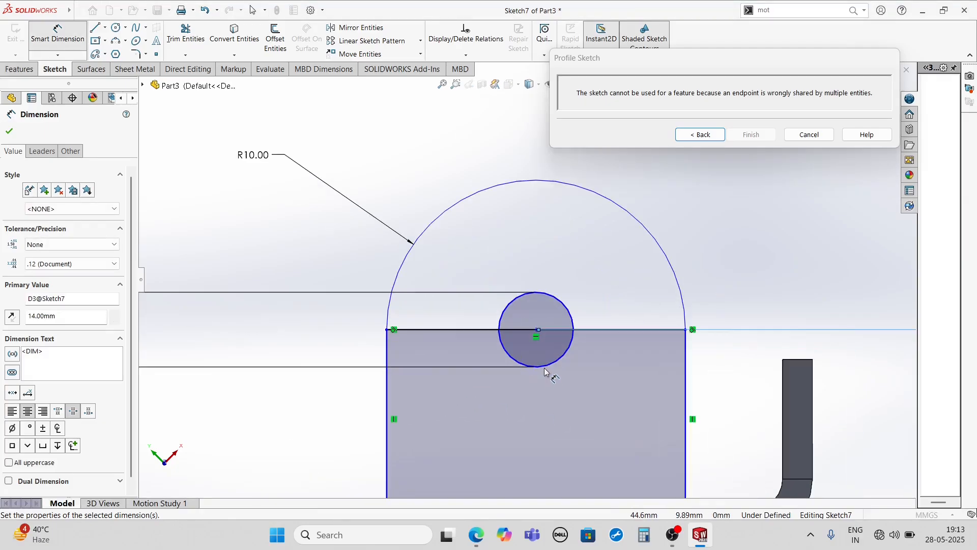
left_click(536, 332)
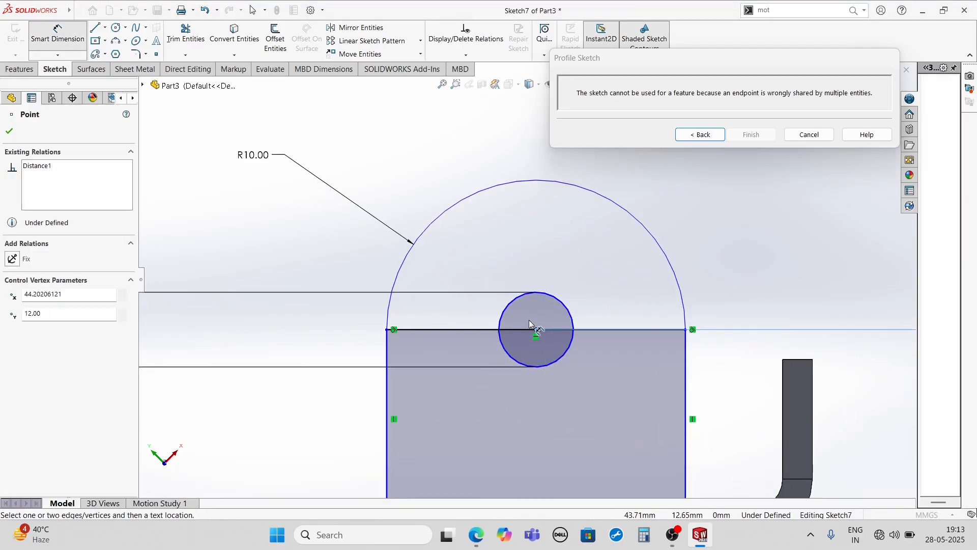
scroll(528, 320, "up", 4)
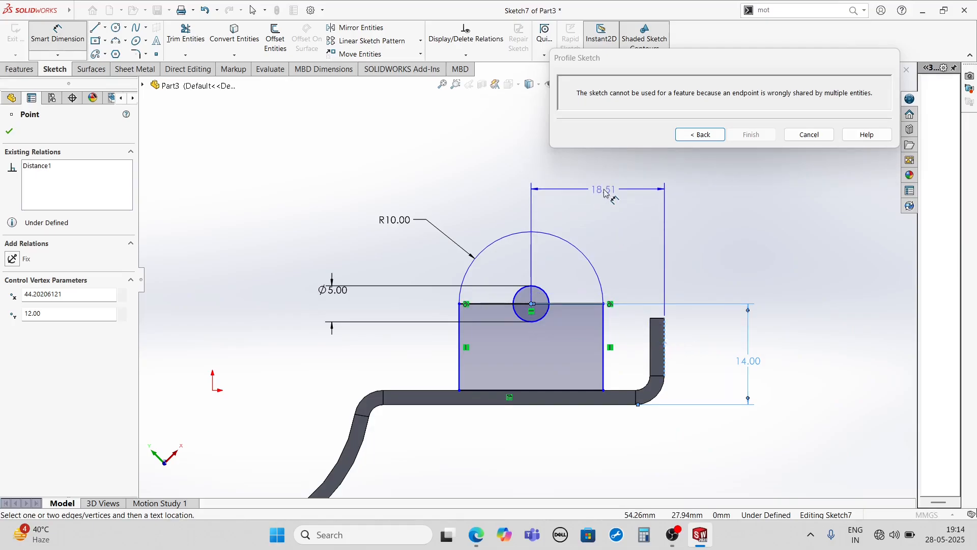
left_click(606, 192)
type("22")
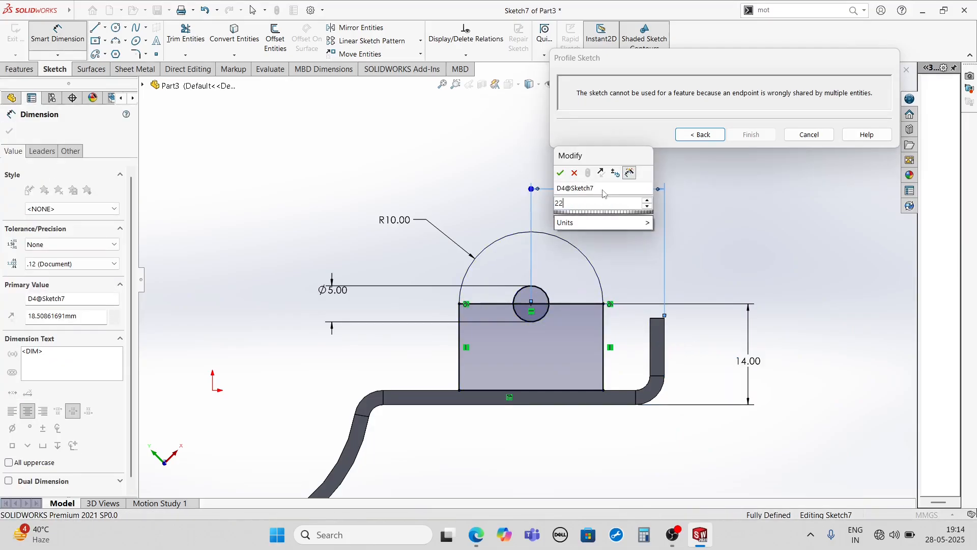
key("Return")
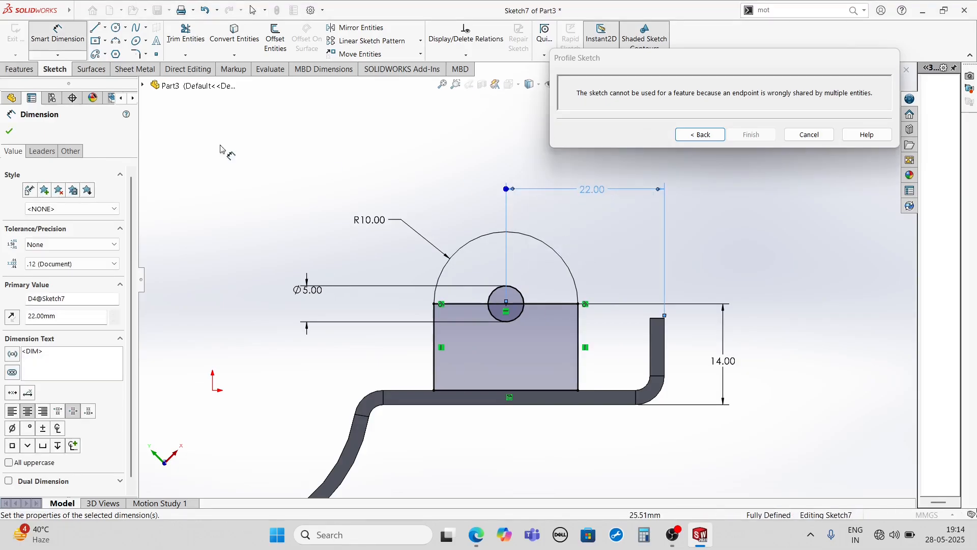
left_click(8, 131)
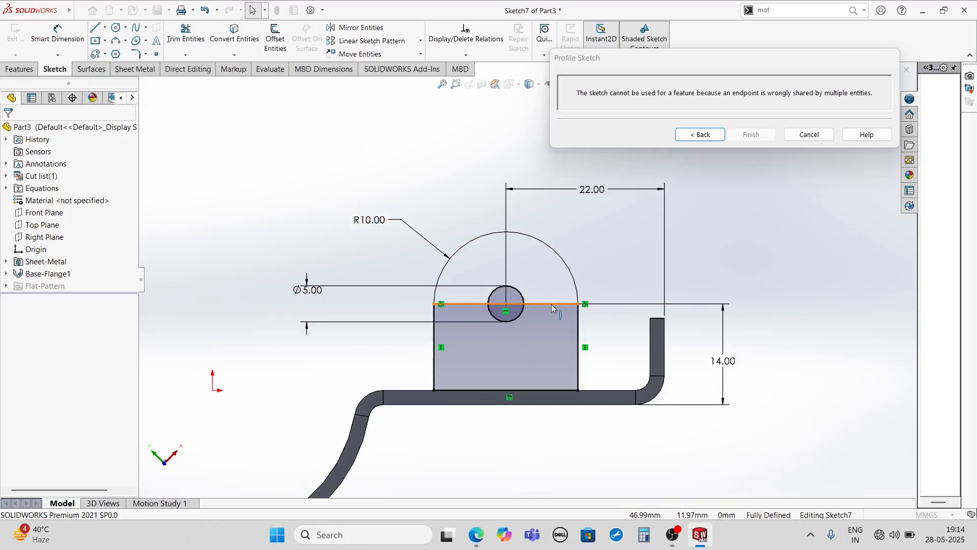
Step: Trim away the horizontal lines at the rectangle's top and base, and return to the edge flange settings
left_click(185, 37)
mouse_move(459, 302)
left_mouse_down()
mouse_move(518, 345)
mouse_move(558, 298)
mouse_move(548, 250)
left_mouse_up()
scroll(502, 300, "down", 5)
scroll(397, 325, "up", 10)
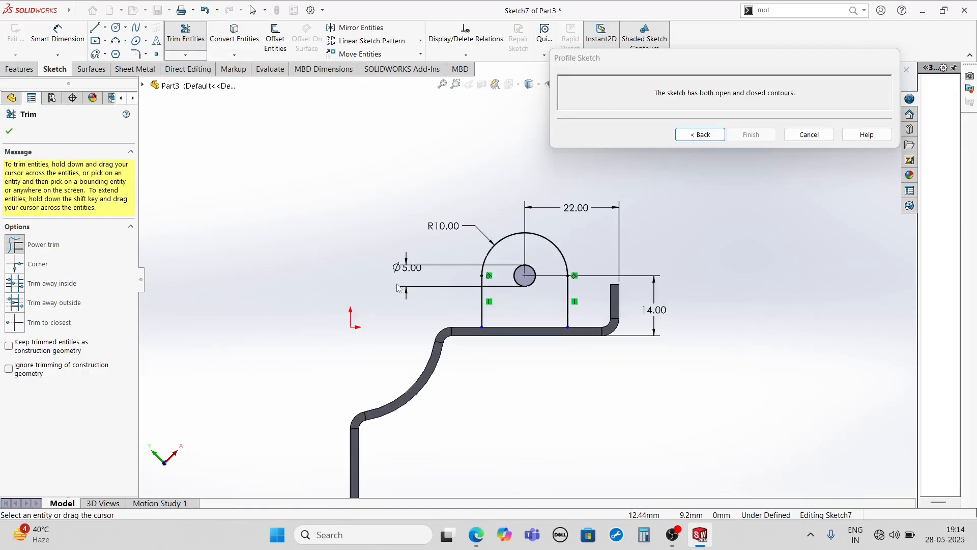
left_click(9, 131)
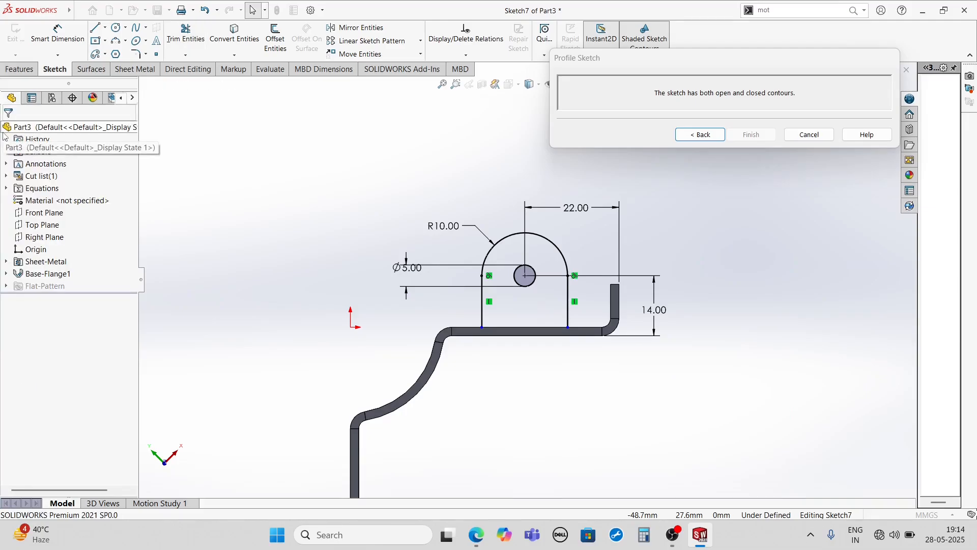
left_click(701, 135)
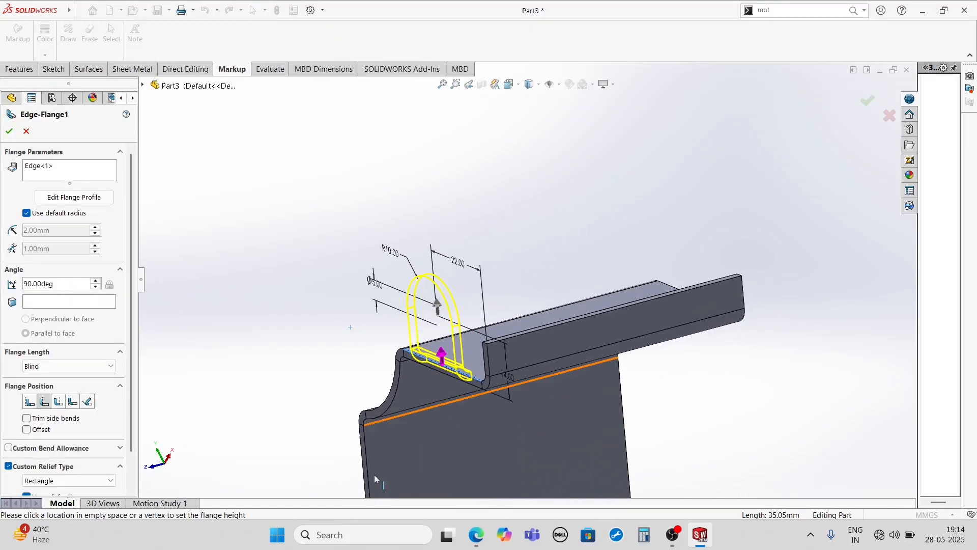
Step: Examine the rounded edge flange preview and its bend along the selected edge
scroll(519, 356, "down", 6)
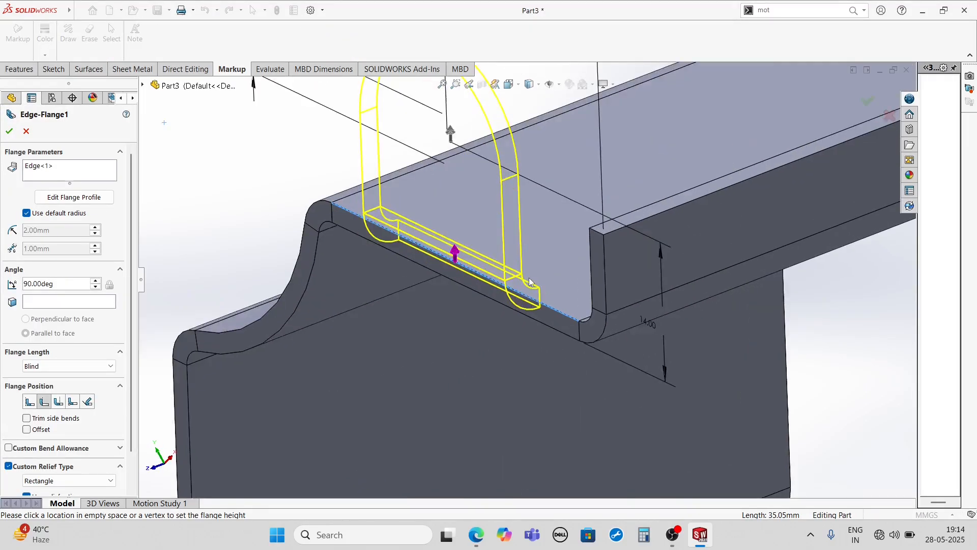
scroll(532, 283, "down", 3)
middle_click_drag(532, 283, 494, 313)
scroll(516, 396, "up", 6)
scroll(494, 409, "up", 3)
middle_click_drag(492, 362, 498, 318)
scroll(527, 185, "down", 3)
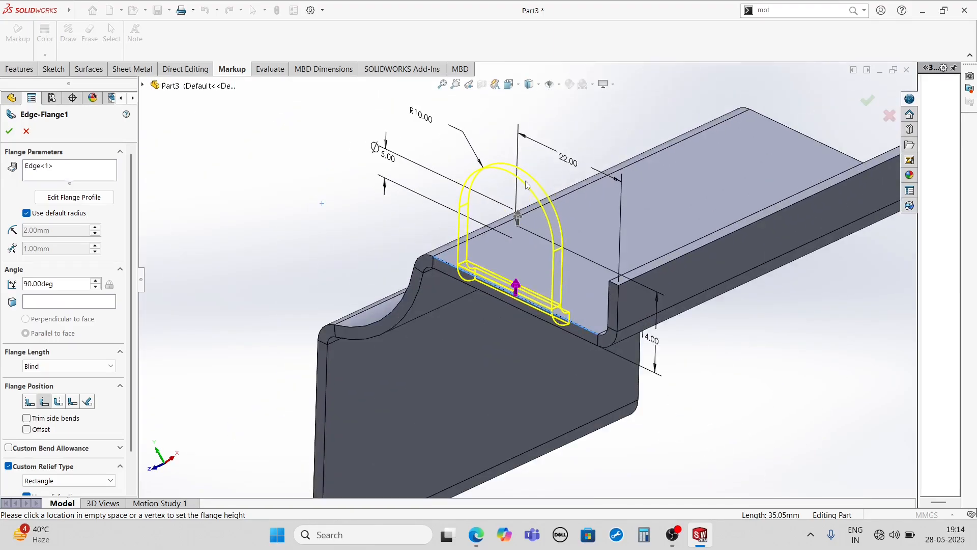
scroll(527, 186, "down", 1)
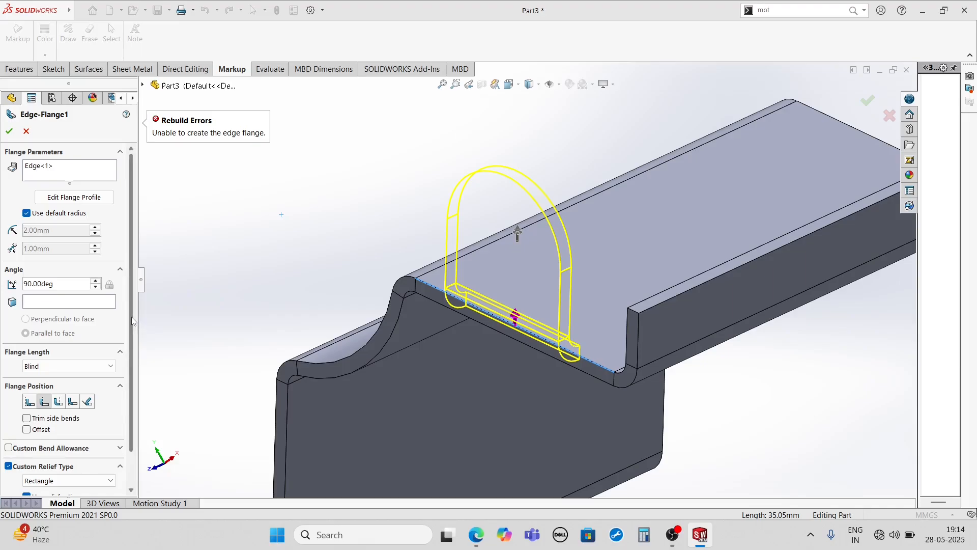
Step: Set the edge flange's custom relief type to Rectangle
scroll(127, 406, "down", 1)
scroll(71, 441, "down", 1)
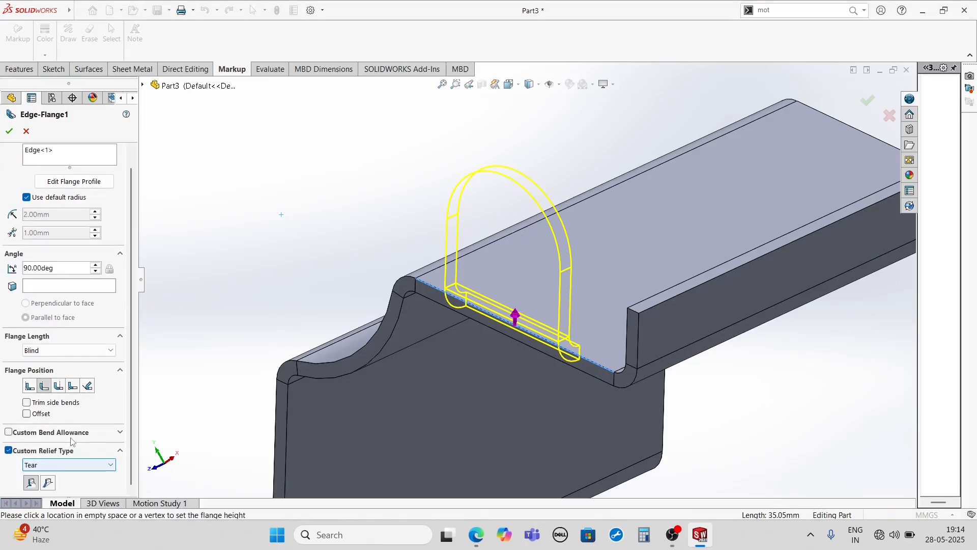
left_click(79, 465)
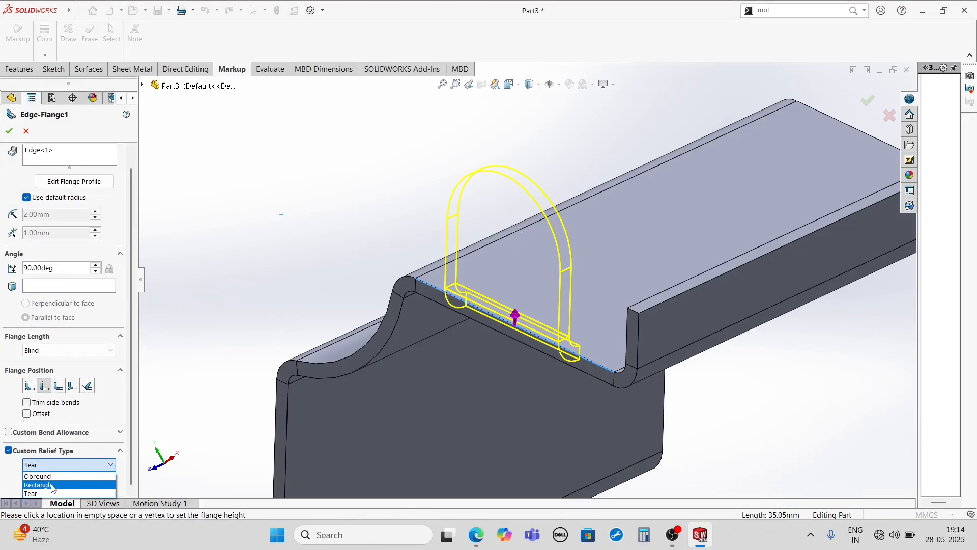
left_click(51, 483)
scroll(87, 467, "down", 1)
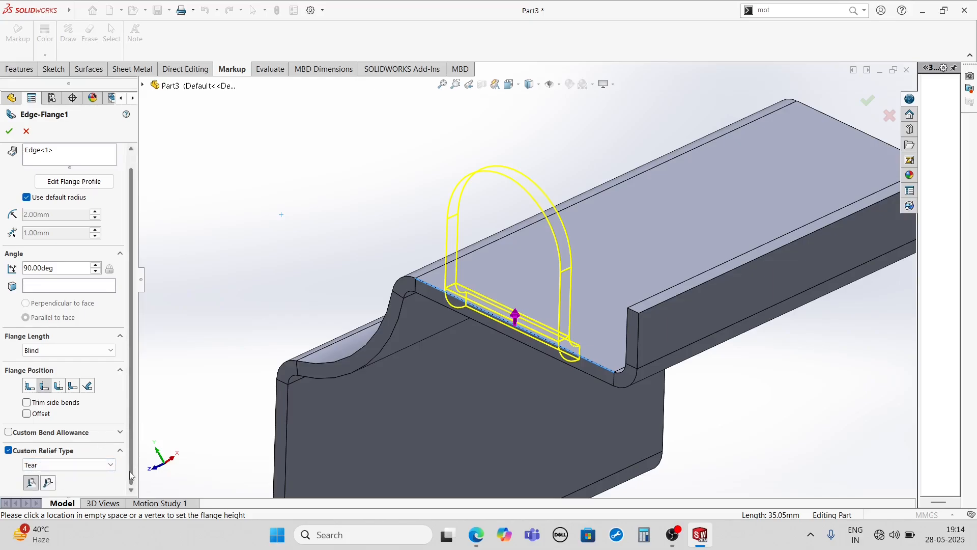
left_click(46, 465)
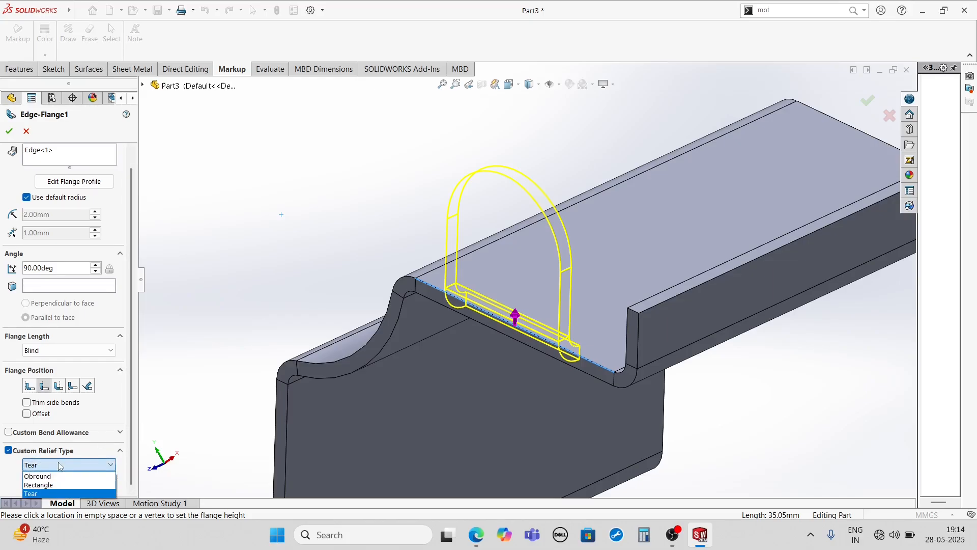
left_click(45, 485)
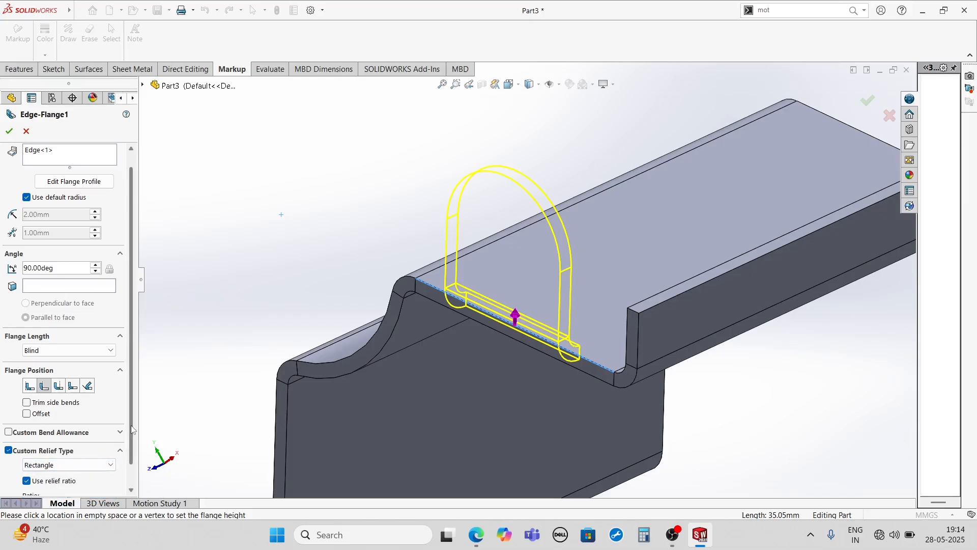
Step: Turn off the relief ratio and set both the relief width and the relief depth to 2 mm
scroll(128, 433, "down", 1)
left_click(26, 456)
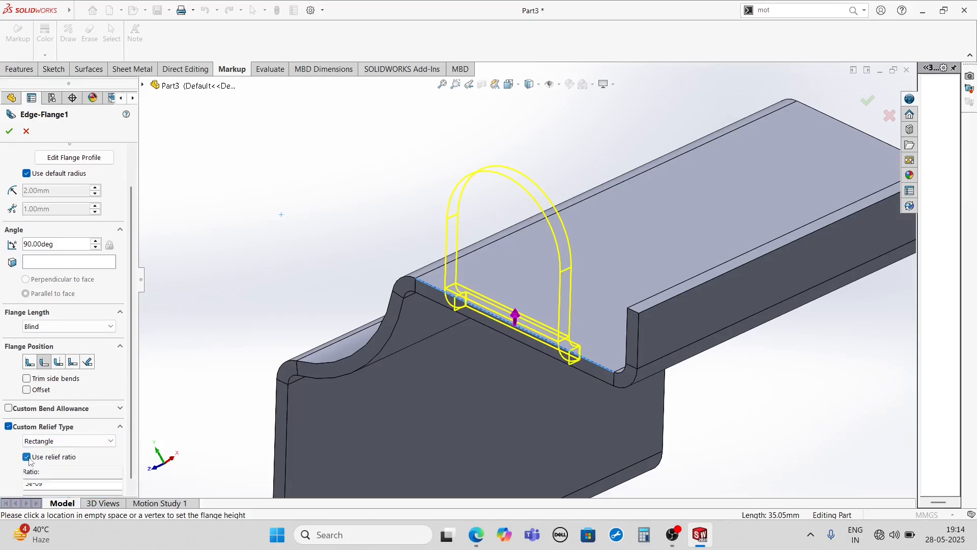
type("2")
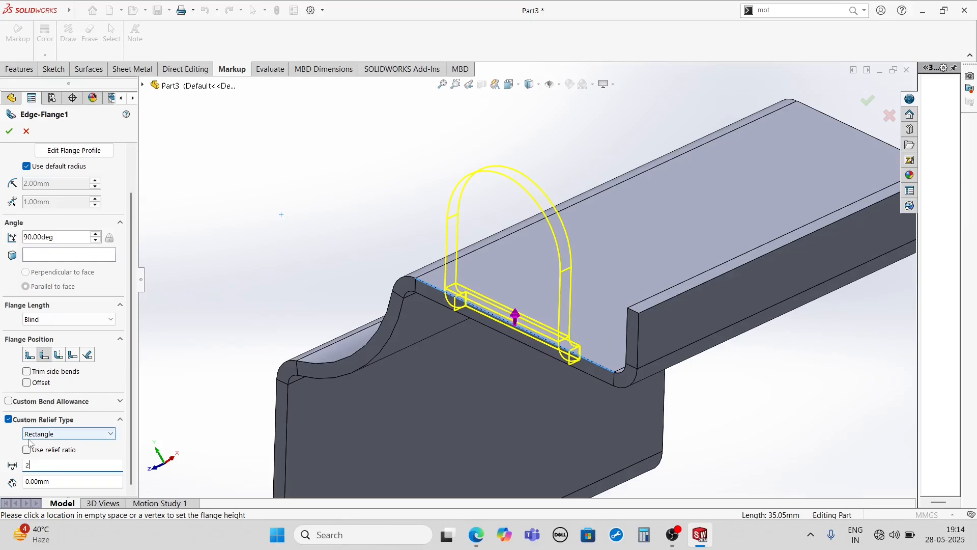
key("Return")
key("Tab")
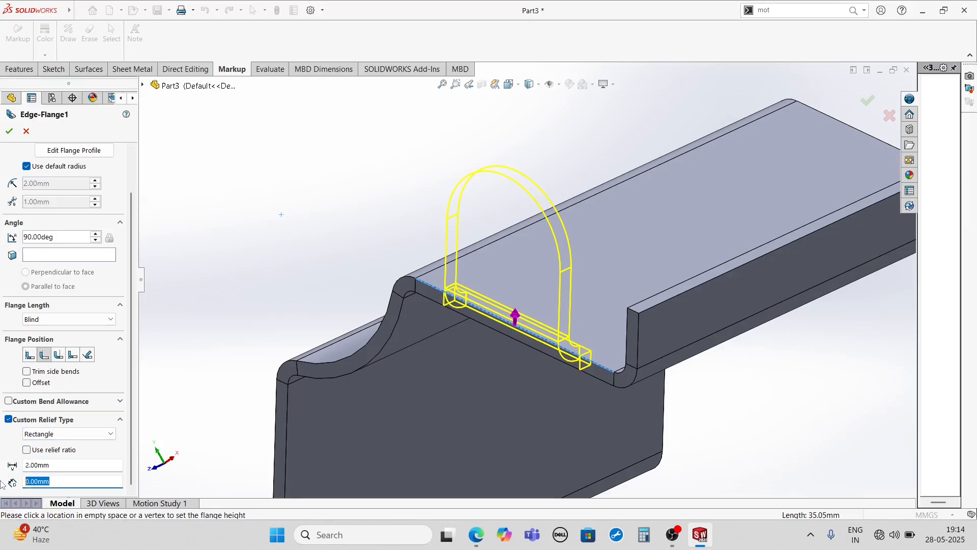
type("2")
key("Return")
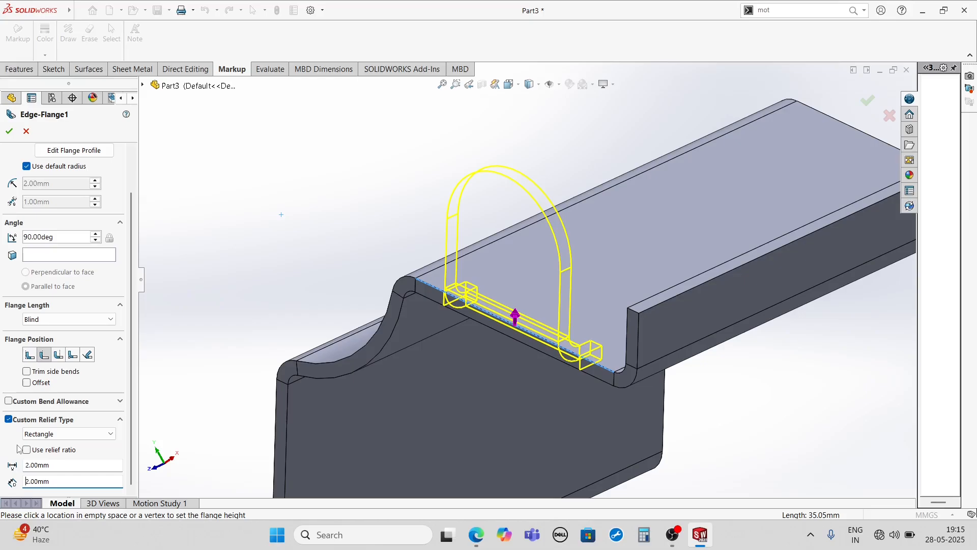
Step: Try a relief depth of 10 mm in the edge flange preview and set it back to 2 mm
left_click(55, 464)
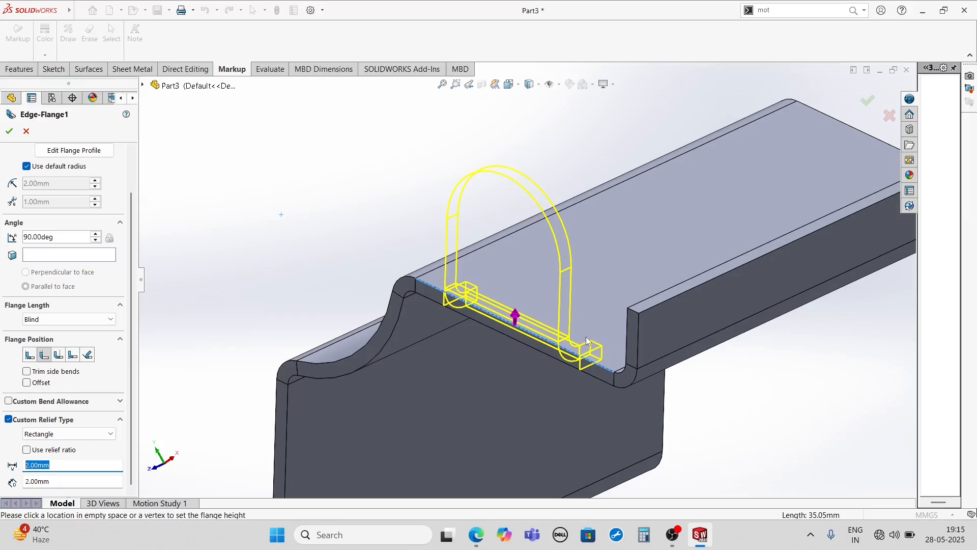
middle_click_drag(606, 354, 569, 316)
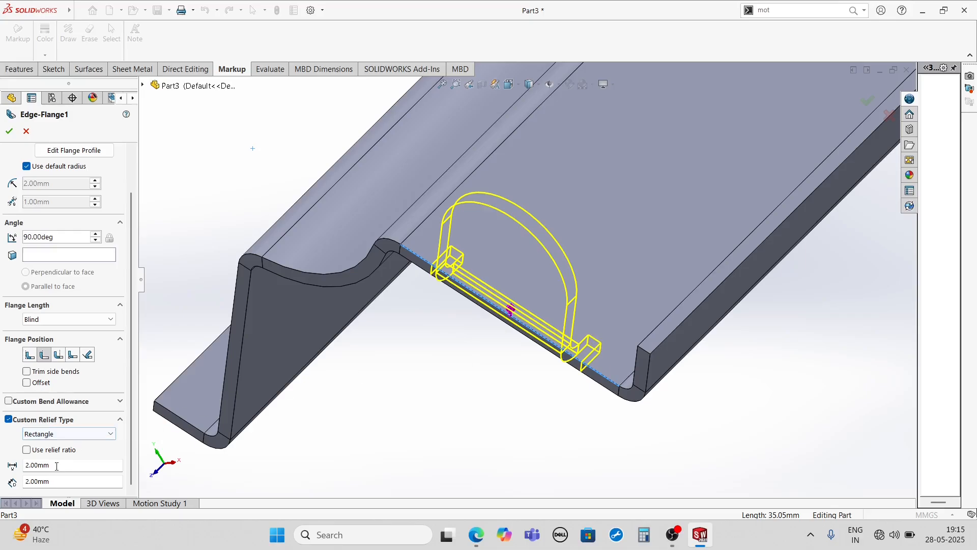
left_click_drag(62, 466, 2, 445)
type("5")
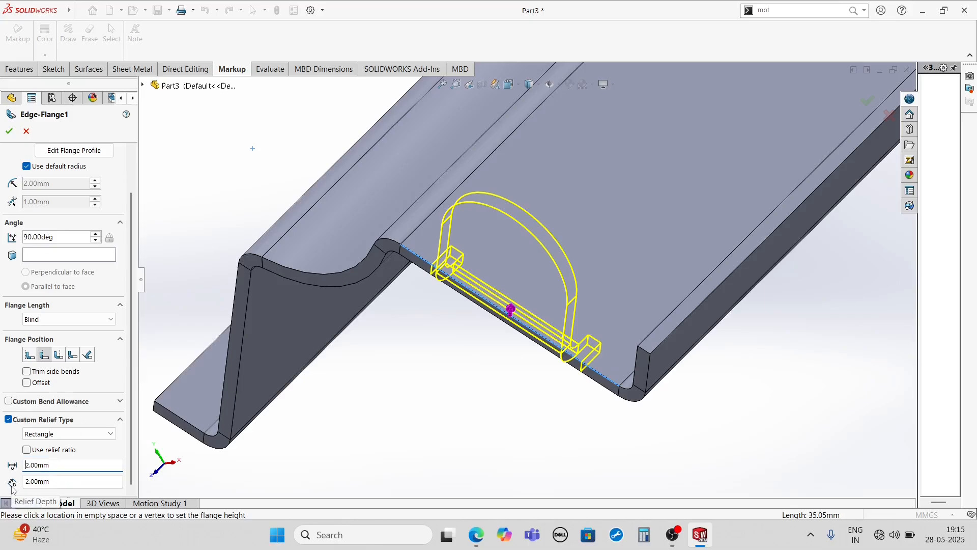
key("Tab")
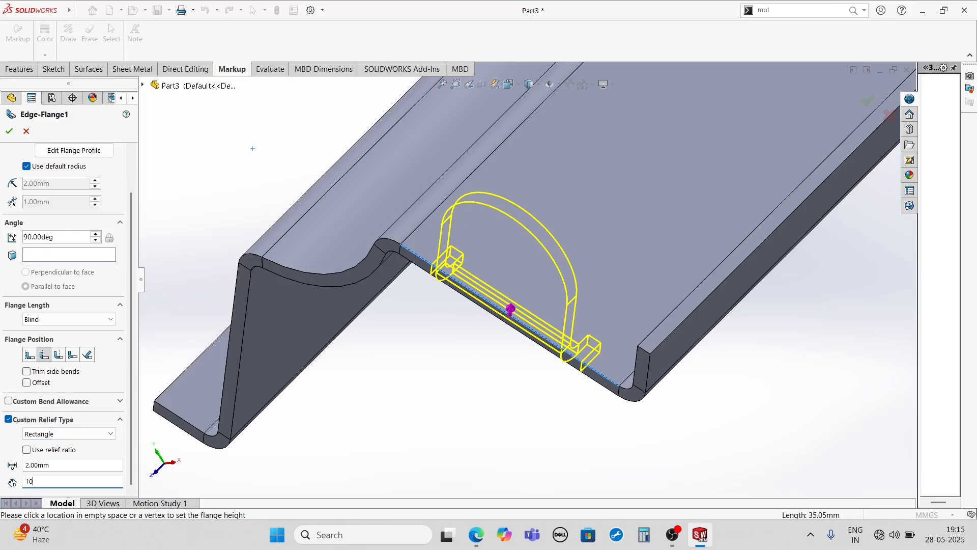
key("Return")
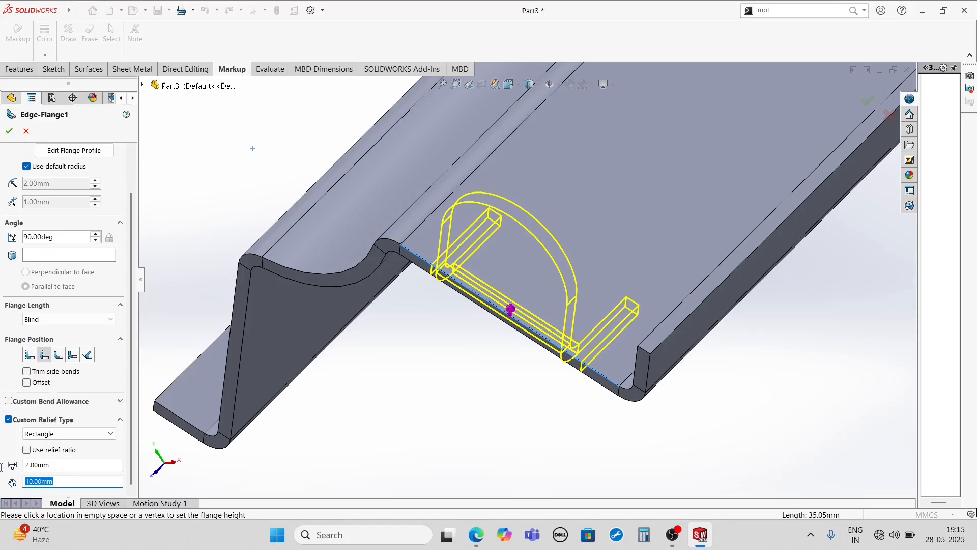
type("2")
key("Return")
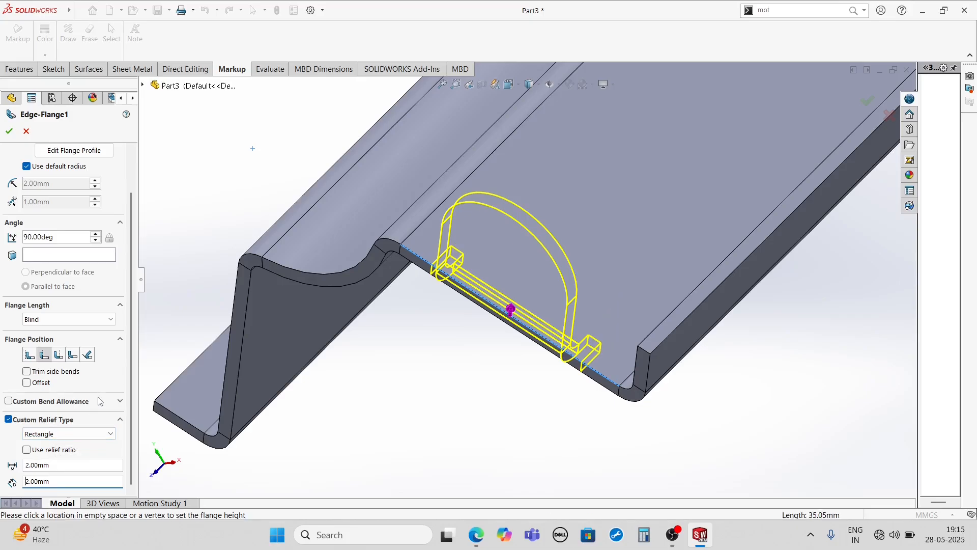
Step: Create the edge flange and inspect its hole, rounded end and relief cuts
left_click(10, 131)
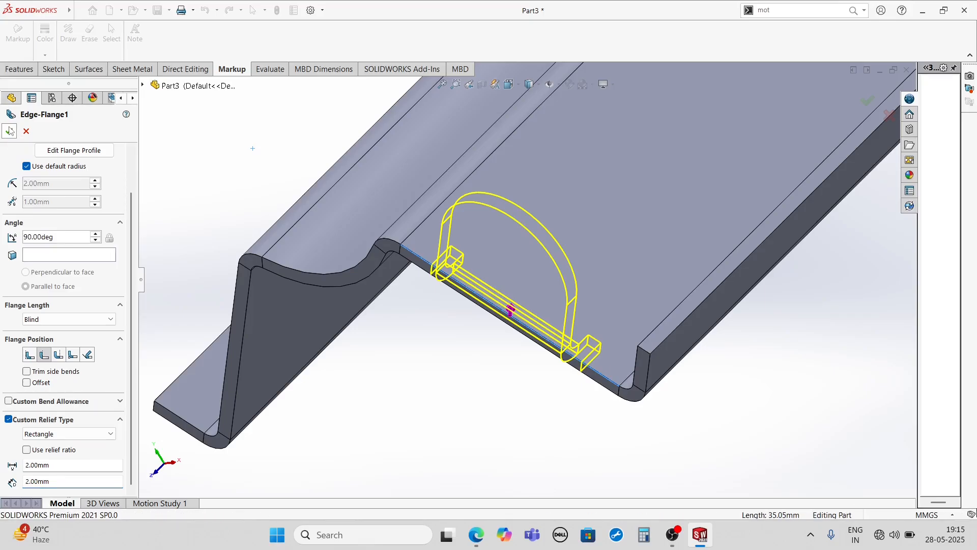
scroll(507, 391, "up", 2)
middle_click_drag(473, 362, 513, 323)
scroll(514, 203, "up", 5)
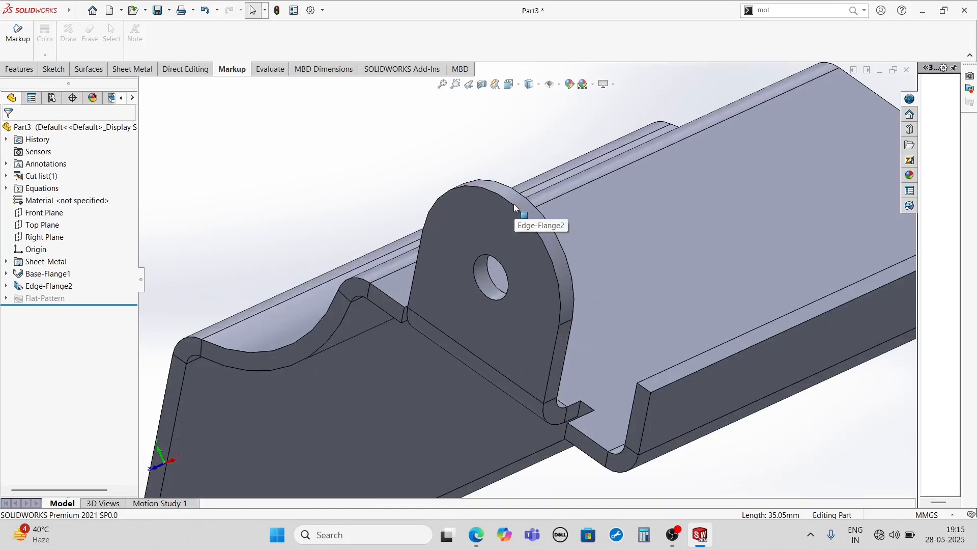
scroll(514, 204, "down", 5)
middle_click_drag(489, 231, 568, 346)
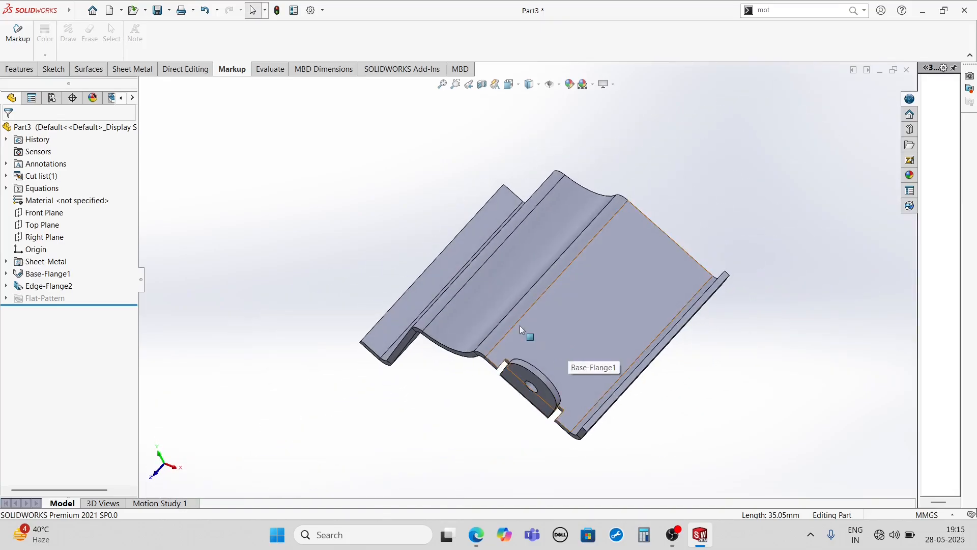
Step: Start a sketch on the wide flat face beside the edge flange and draw a circle about 8.8 mm in diameter
left_click(27, 72)
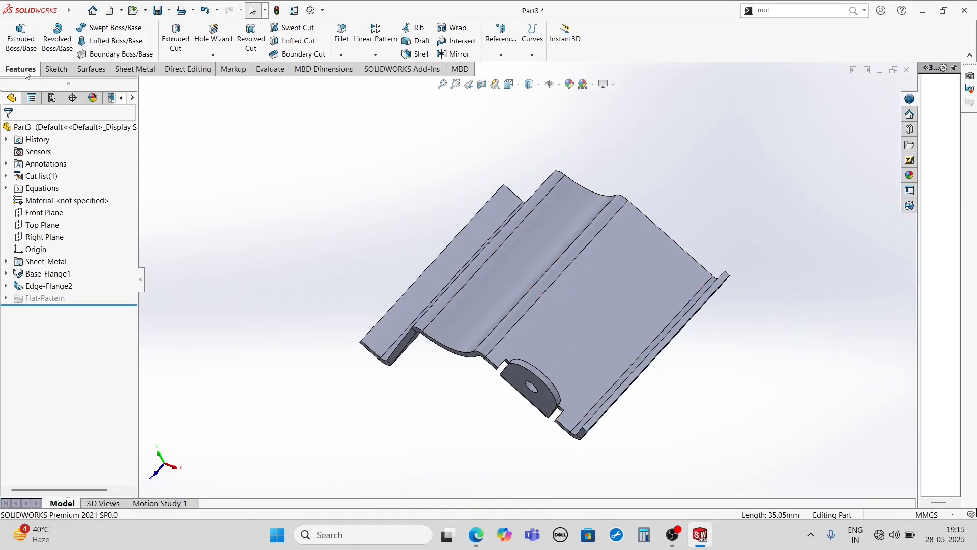
left_click(54, 68)
left_click(16, 35)
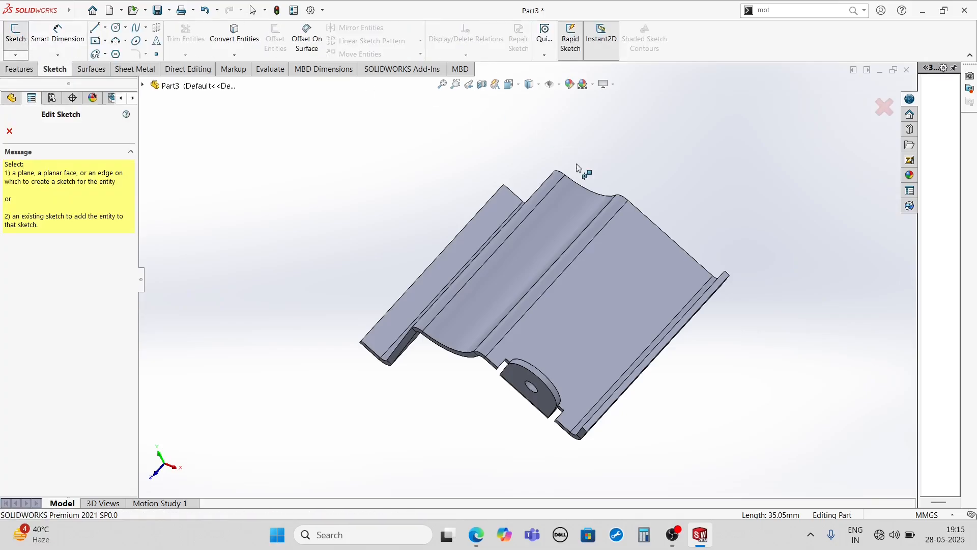
left_click(596, 291)
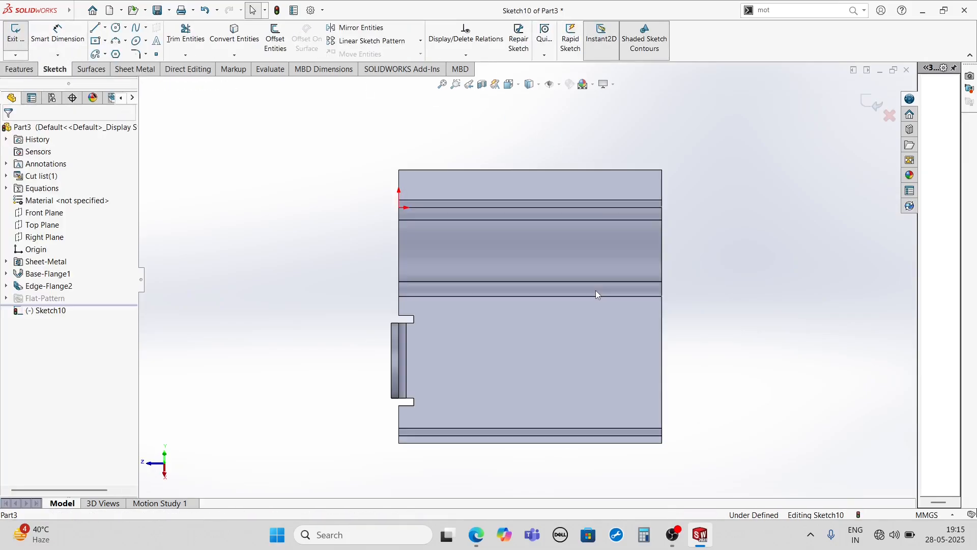
left_click(117, 27)
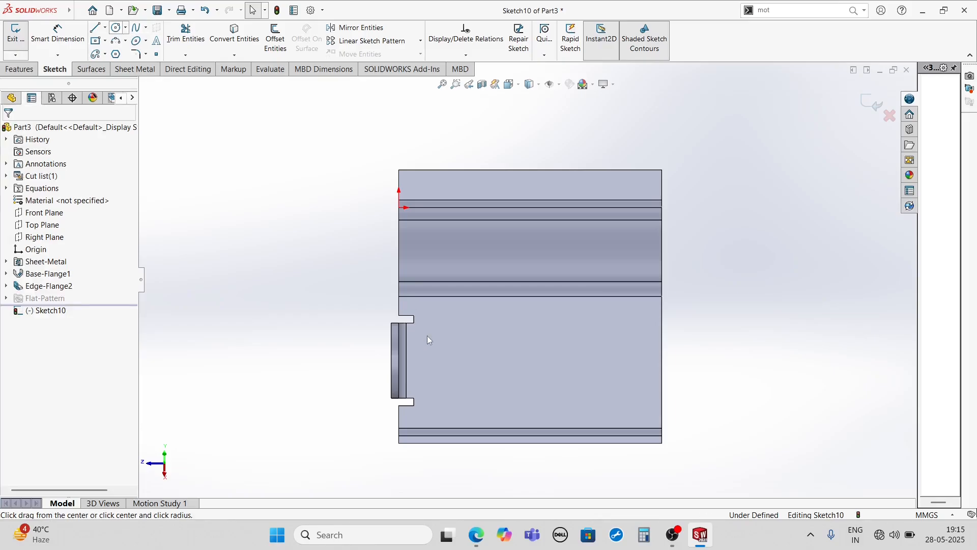
left_click(472, 365)
left_click(464, 382)
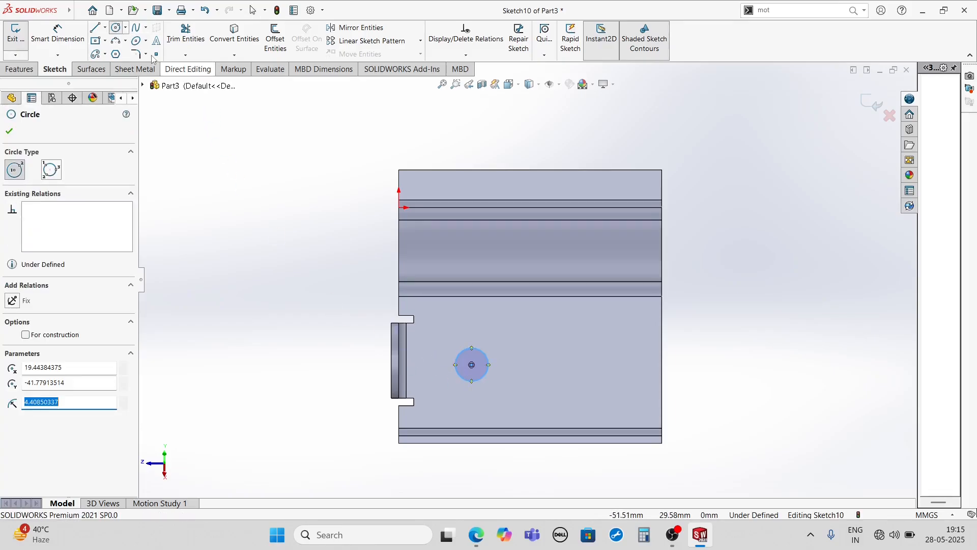
key("Escape")
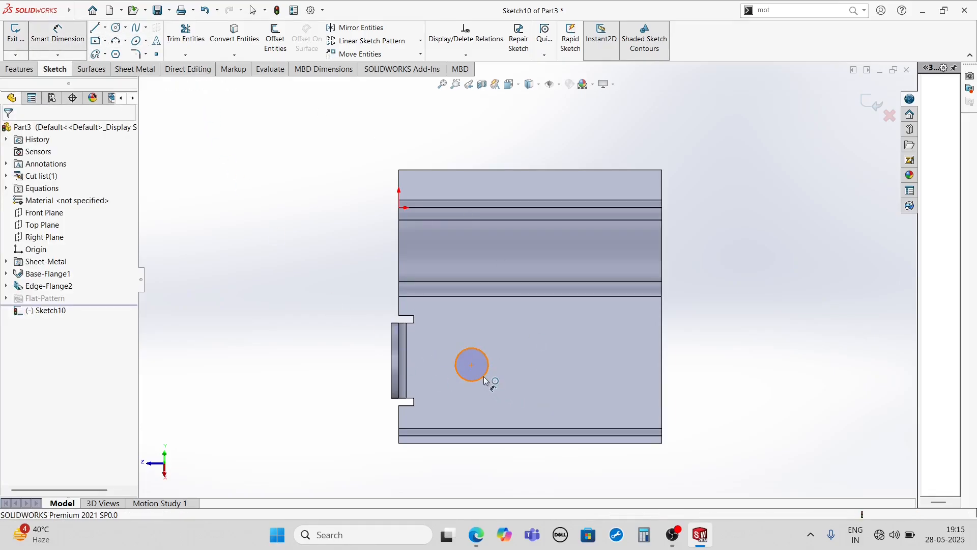
Step: Dimension the circle's diameter as 5 mm
left_click(486, 378)
left_click(310, 409)
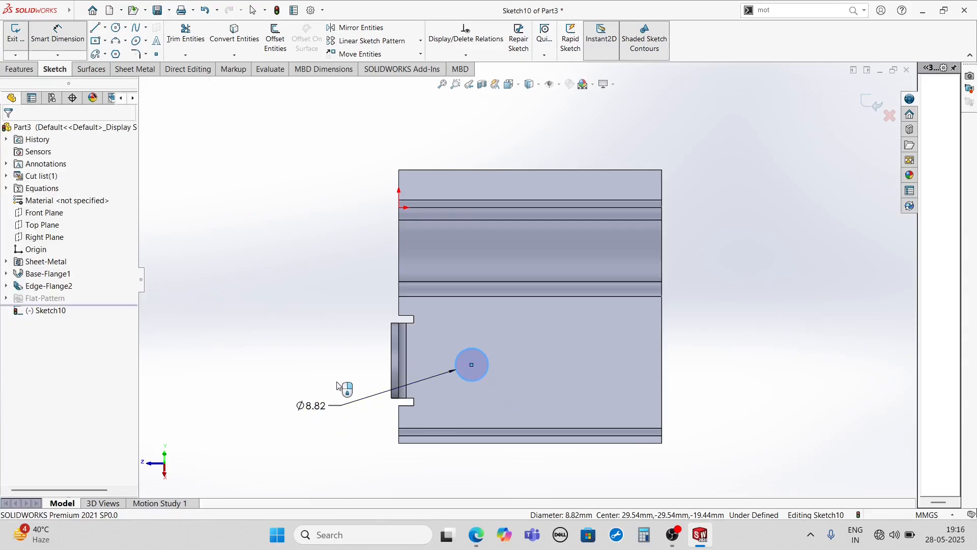
type("5")
key("Return")
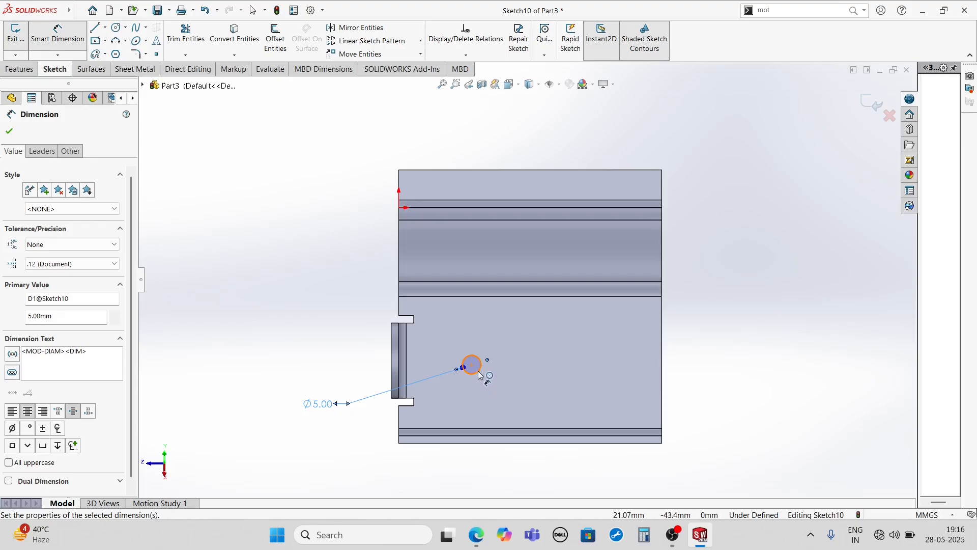
Step: Dimension the horizontal distance from the circle's centre to the edge flange's outer edge as 15 mm
left_click(479, 373)
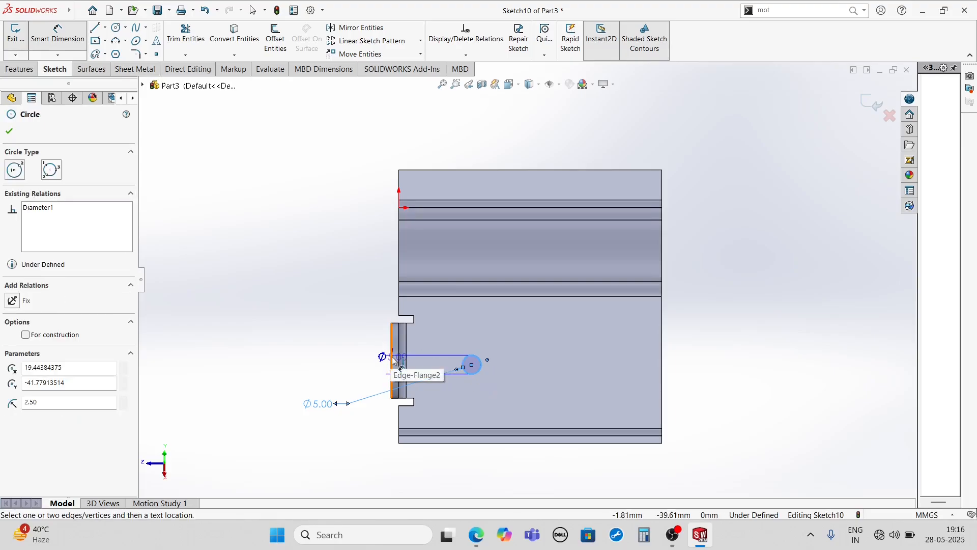
left_click(393, 360)
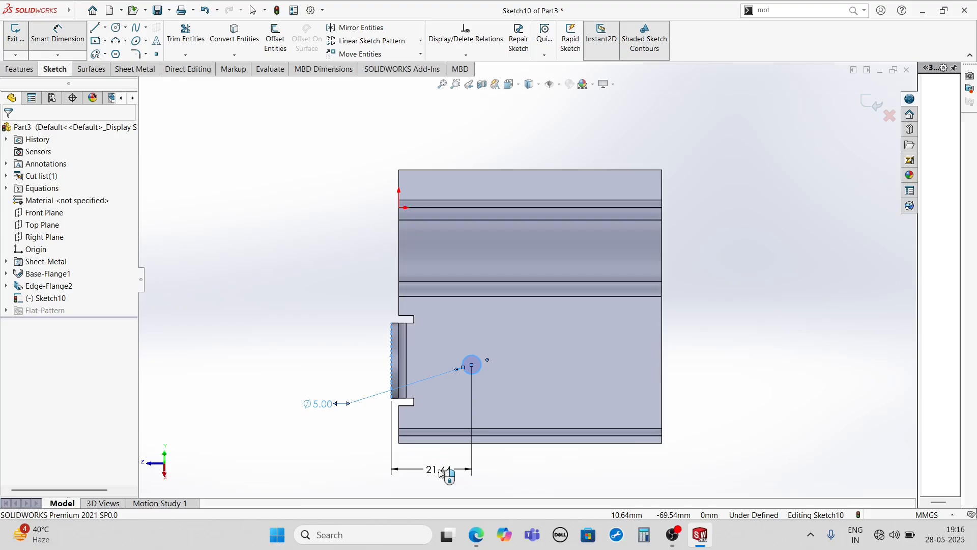
left_click(441, 472)
type("15")
key("Return")
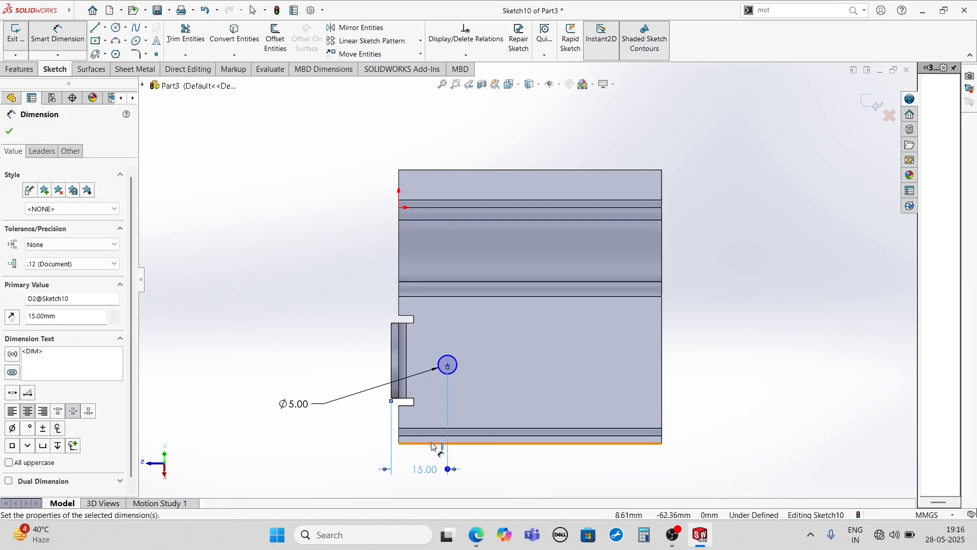
Step: Dimension the vertical distance from the circle's centre to the end lip's outer edge as 14 mm
left_click(431, 443)
left_click(456, 364)
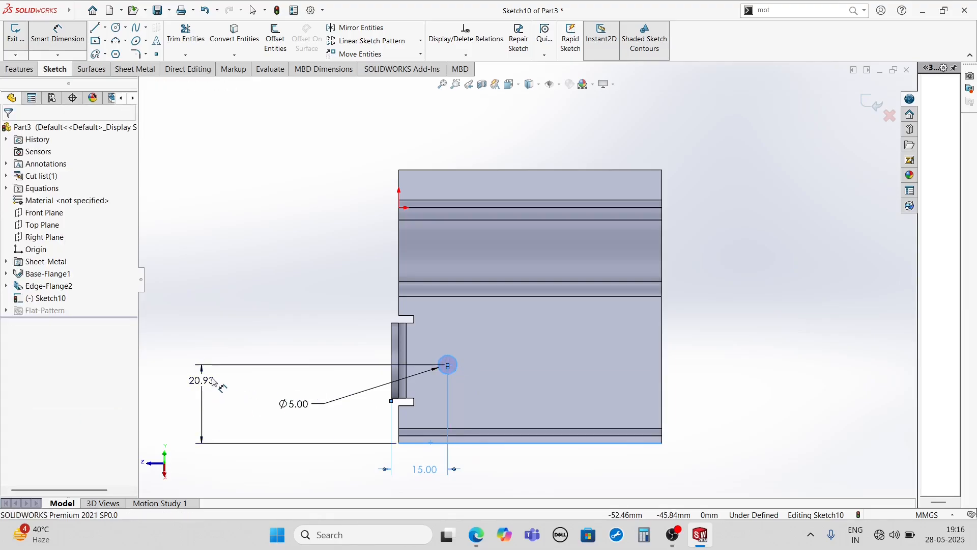
left_click(214, 382)
key("Return")
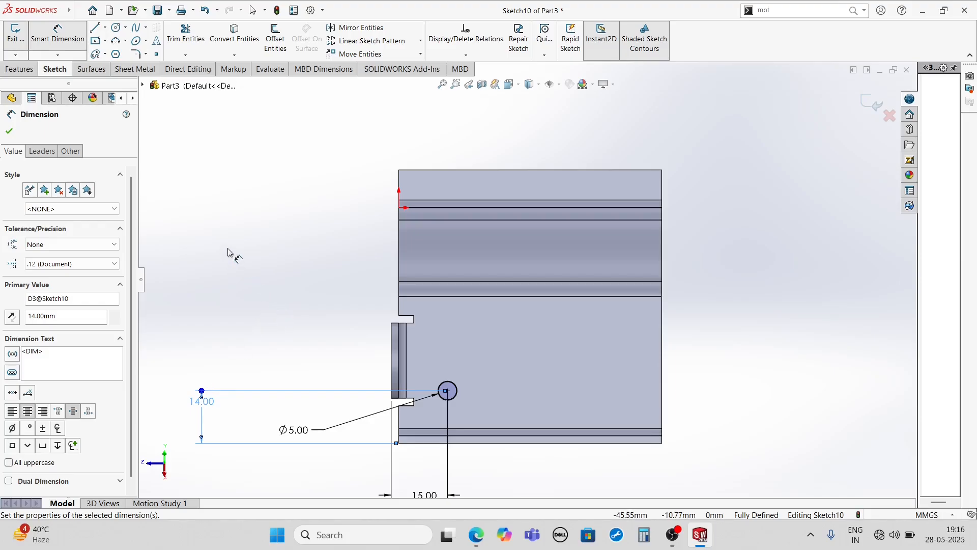
Step: Cut the 5 mm circle through the flat face with a blind Extruded Cut 10 mm deep, using Normal cut
middle_click_drag(229, 251, 285, 191)
left_click(20, 69)
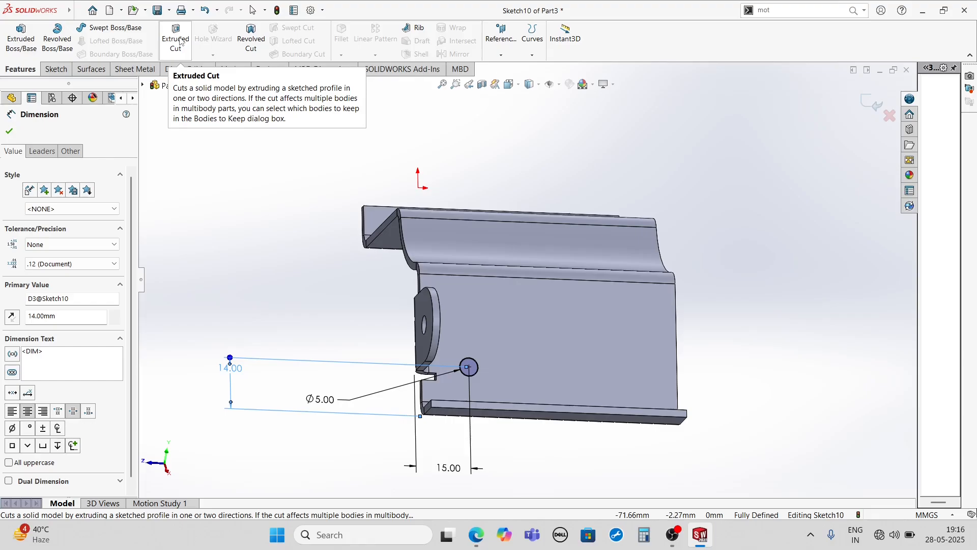
middle_click_drag(637, 382, 628, 378)
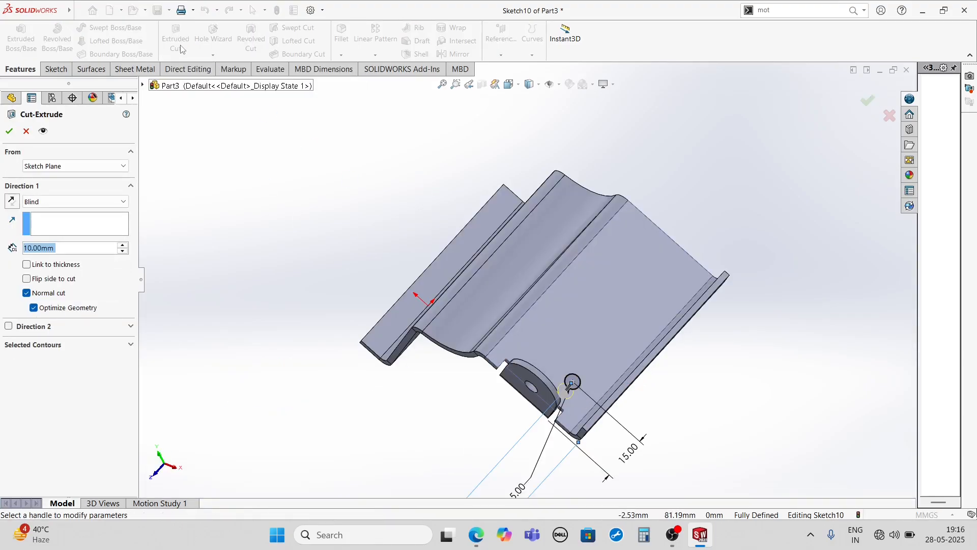
scroll(566, 382, "down", 4)
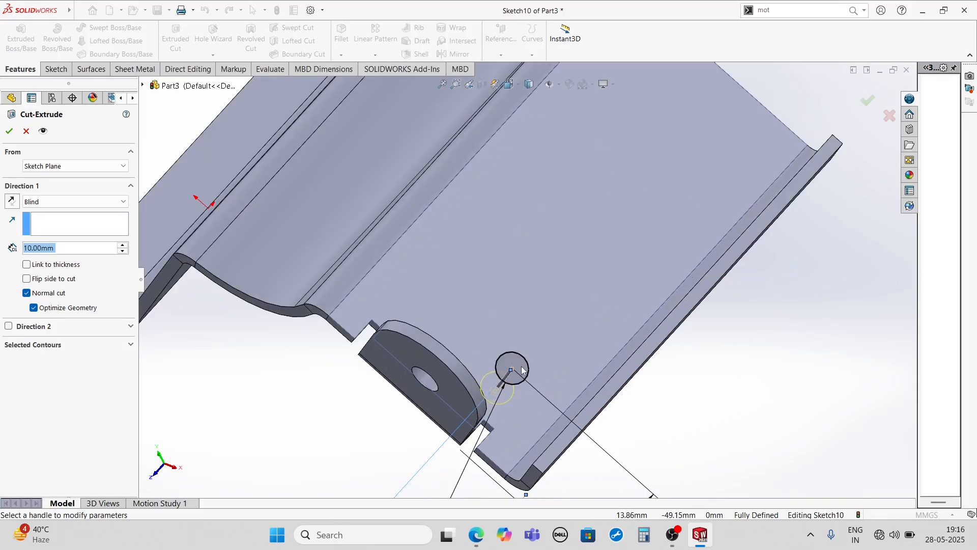
scroll(527, 365, "up", 2)
middle_click_drag(526, 366, 573, 314)
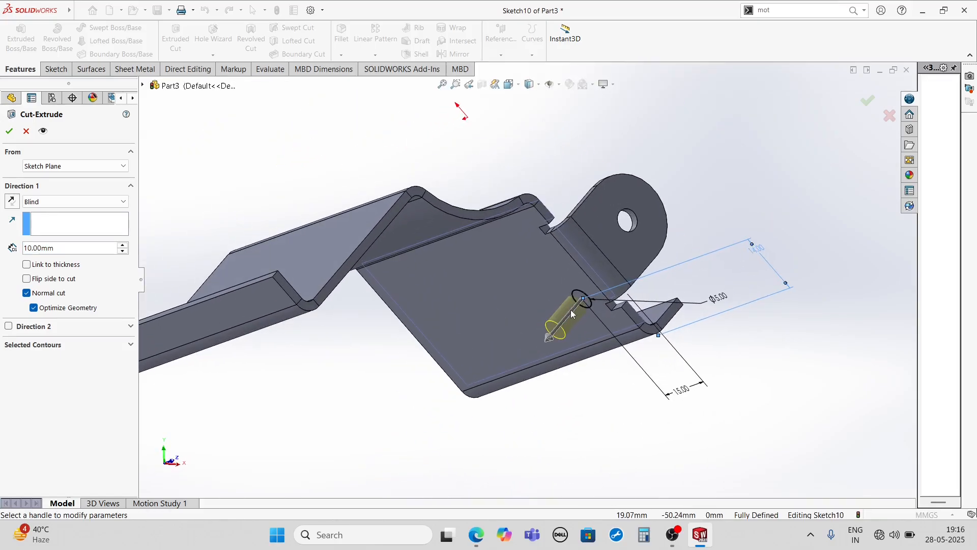
left_click(13, 134)
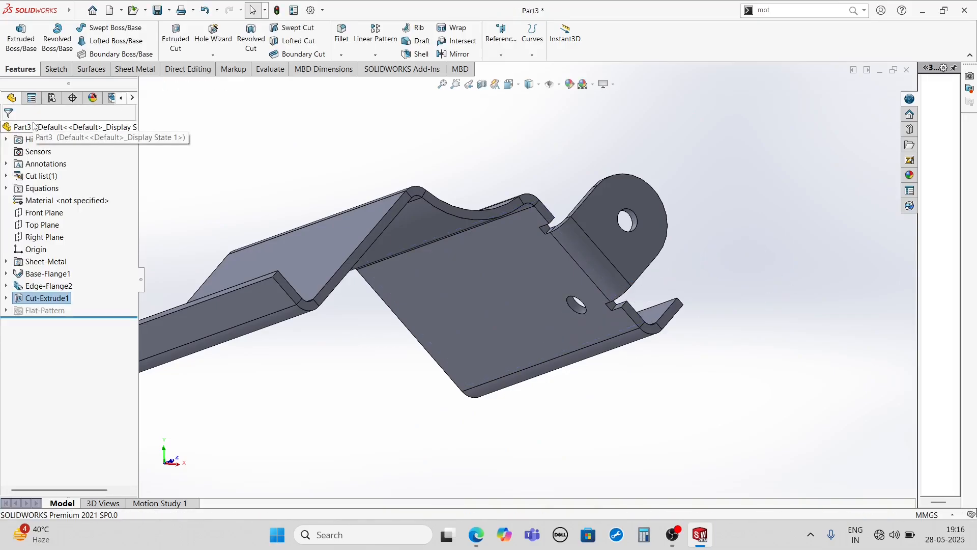
Step: Mirror the hole cut and the rounded edge flange about the Right Plane
scroll(593, 333, "up", 4)
middle_click_drag(610, 342, 439, 317)
scroll(497, 246, "down", 4)
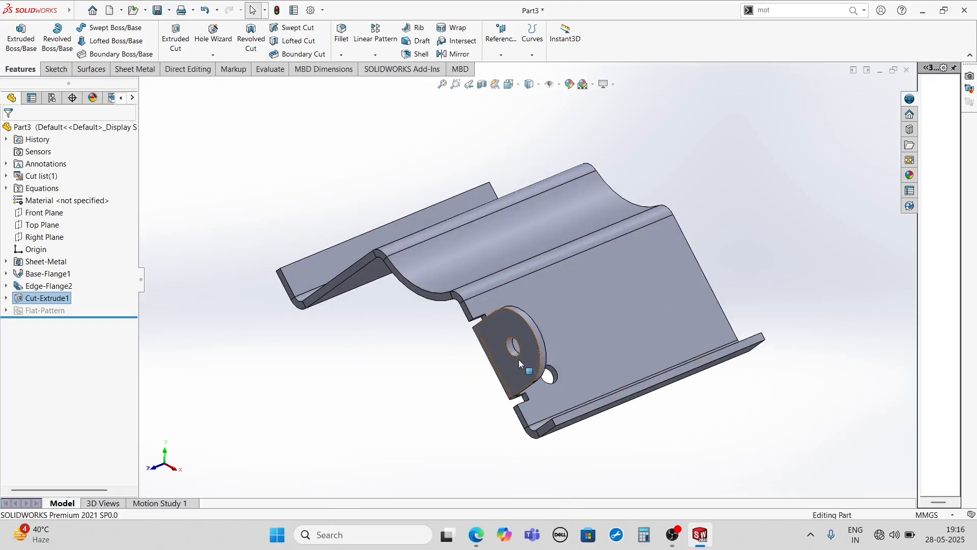
middle_click_drag(379, 243, 374, 305)
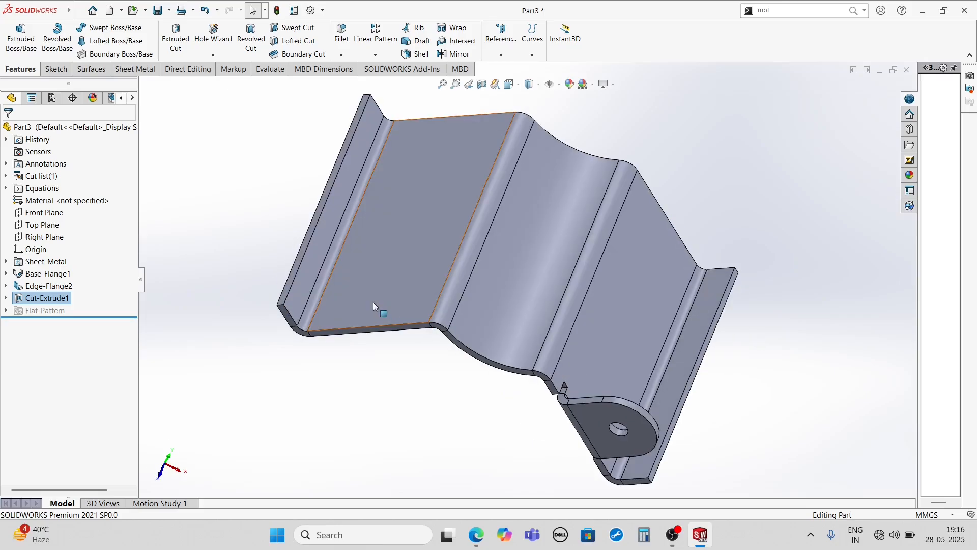
middle_click_drag(407, 168, 471, 279)
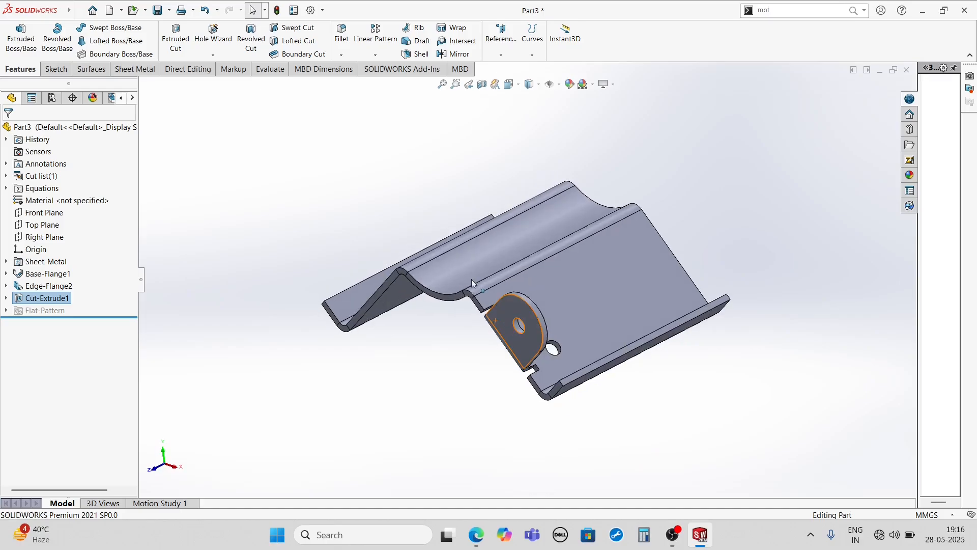
left_click(455, 54)
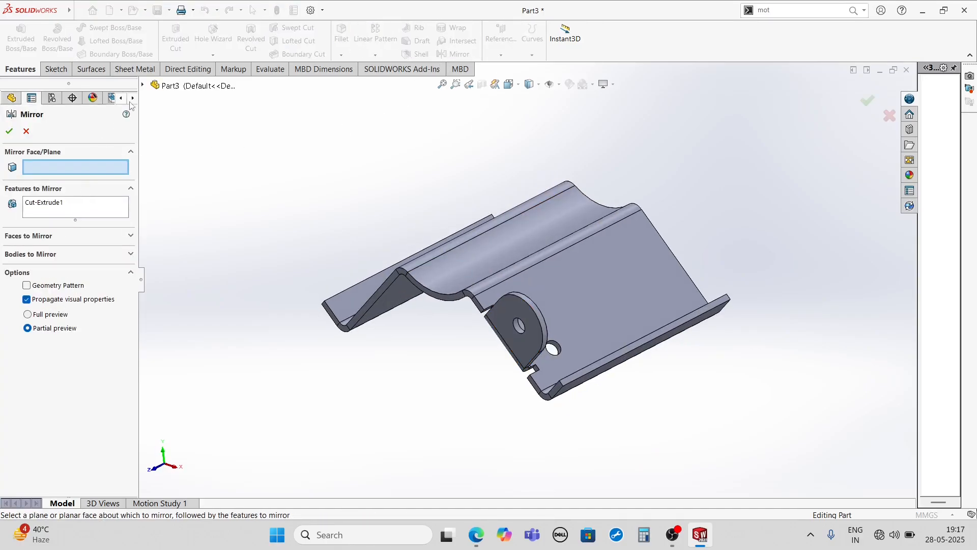
left_click(143, 85)
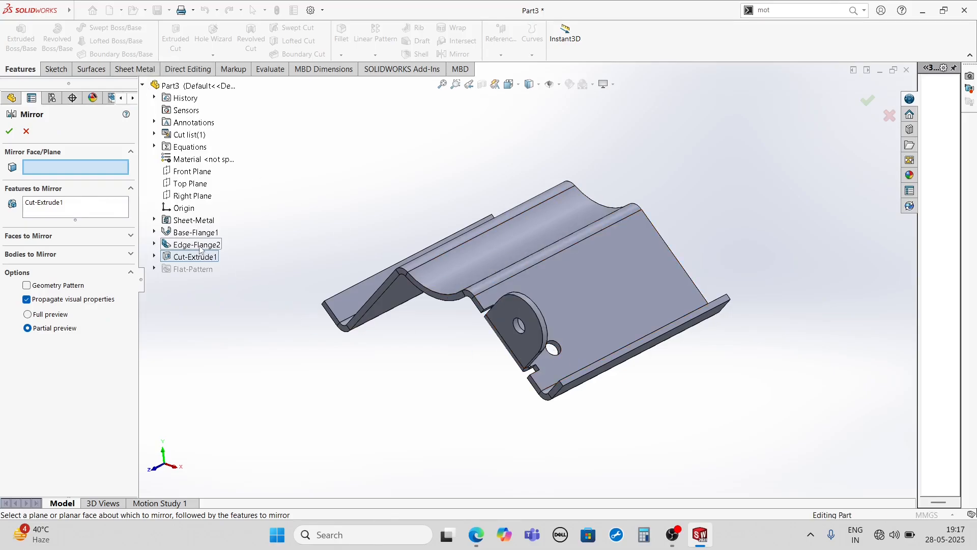
left_click(89, 208)
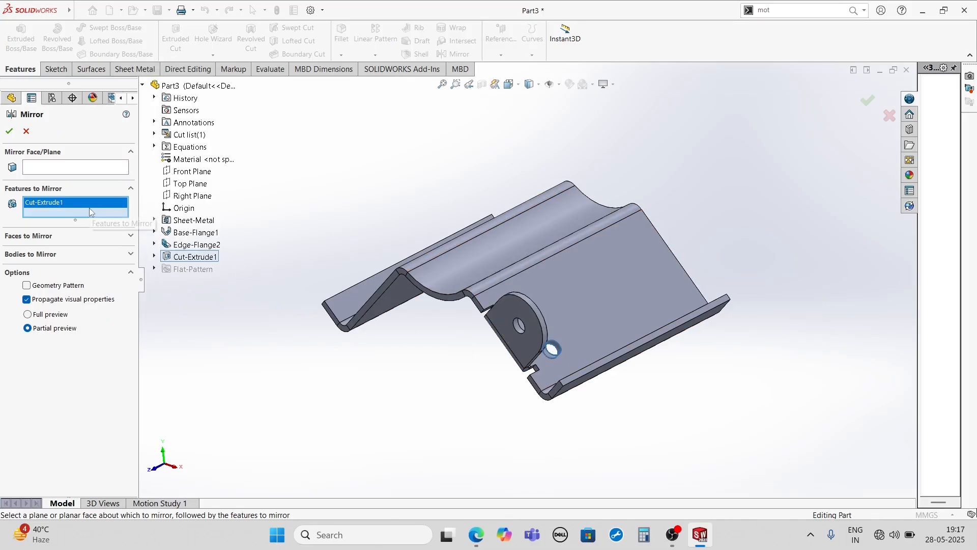
left_click(192, 245)
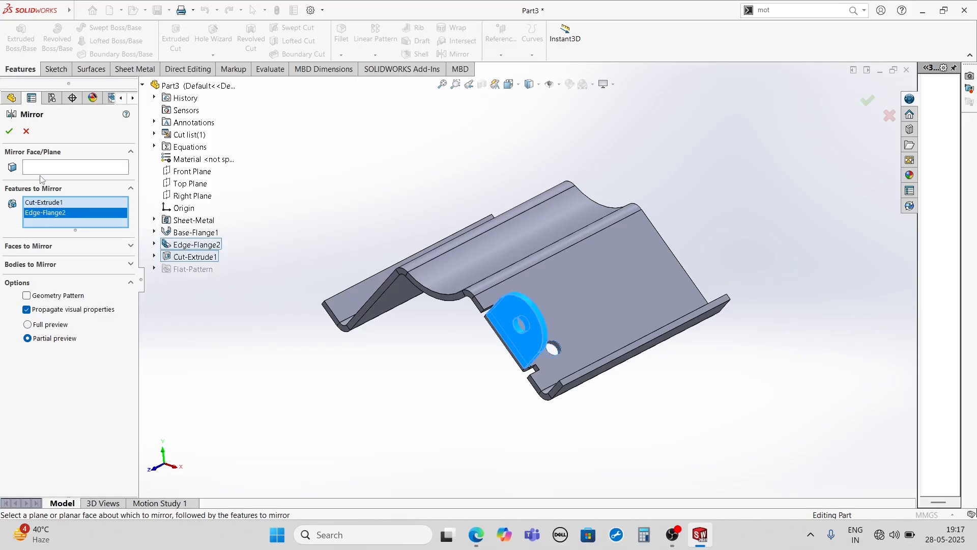
left_click(51, 167)
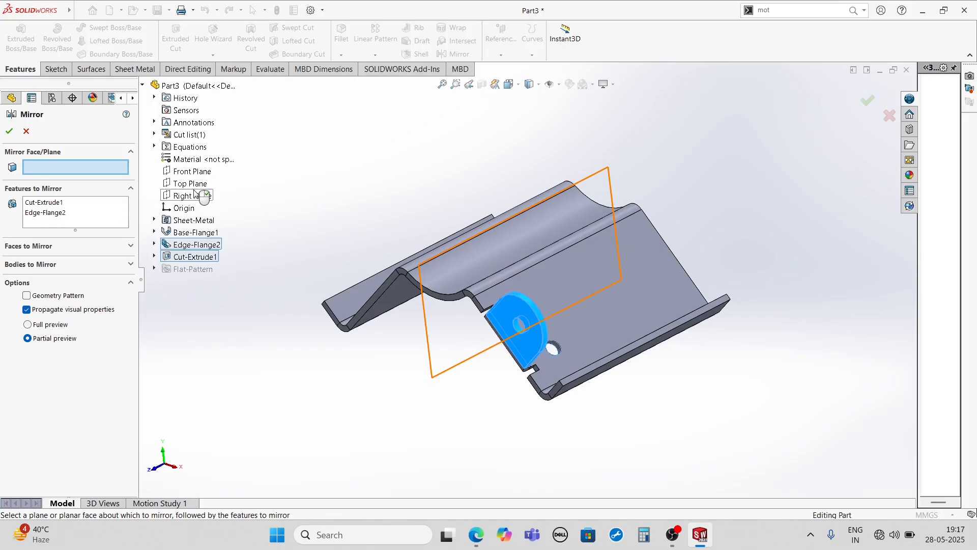
left_click(194, 195)
middle_click_drag(458, 310, 435, 333)
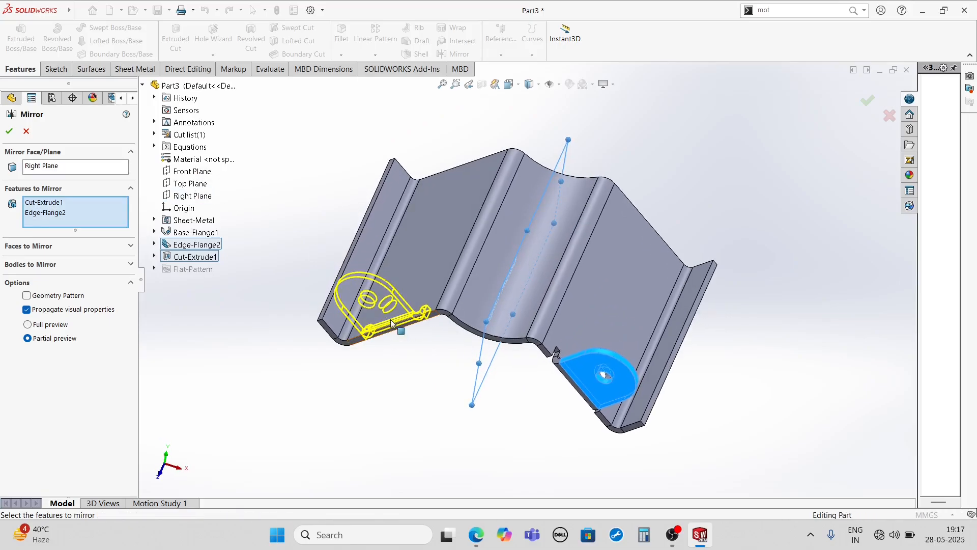
left_click(11, 132)
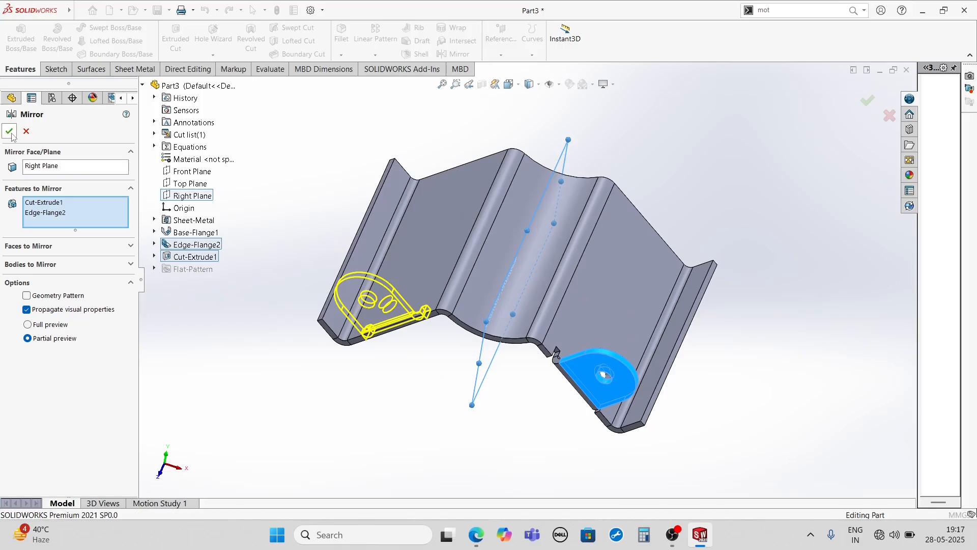
left_click(311, 106)
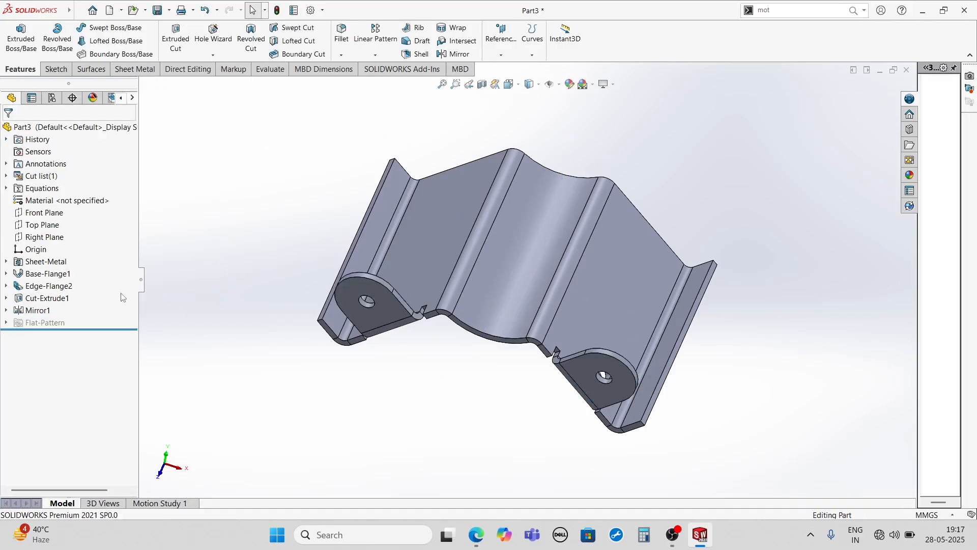
Step: Edit the base flange and change its Direction 1 end condition to Mid Plane
left_click(47, 274)
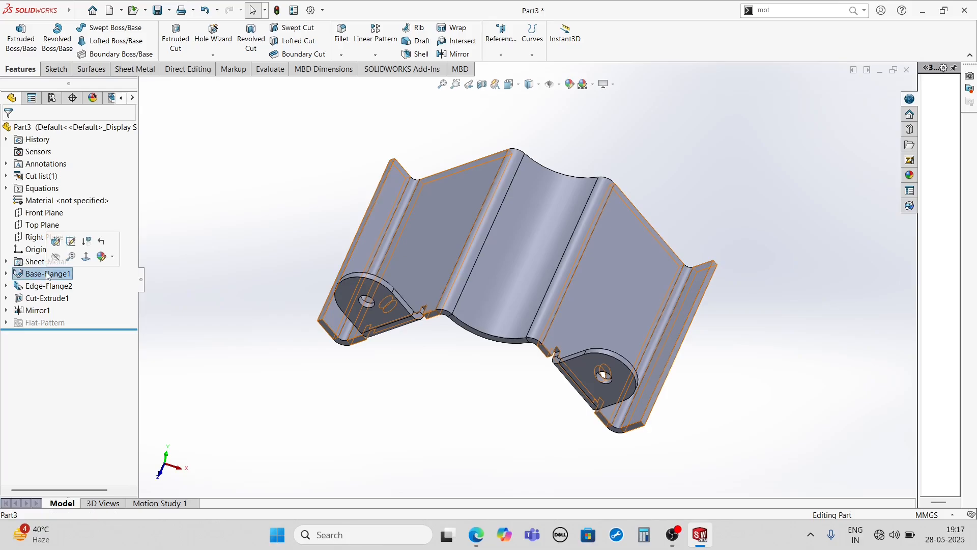
left_click(56, 243)
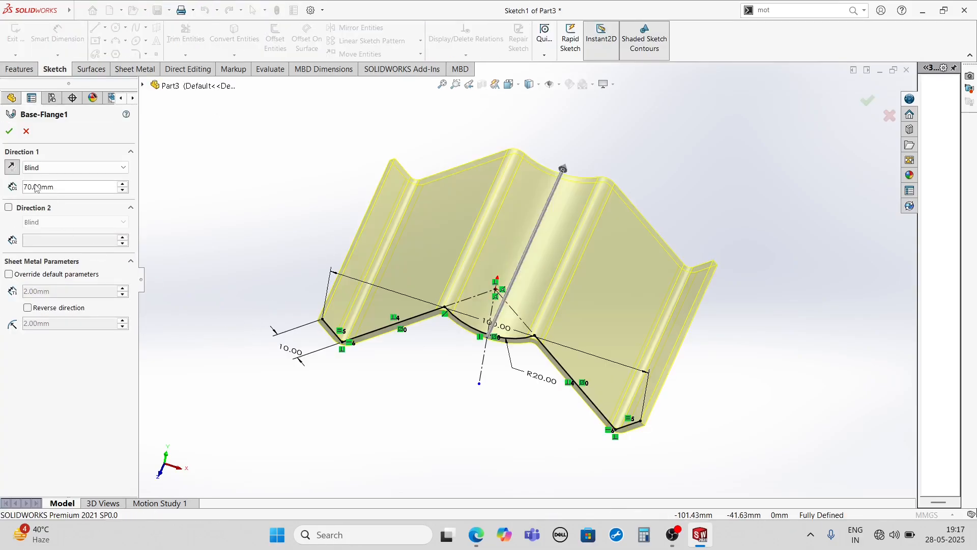
left_click(47, 169)
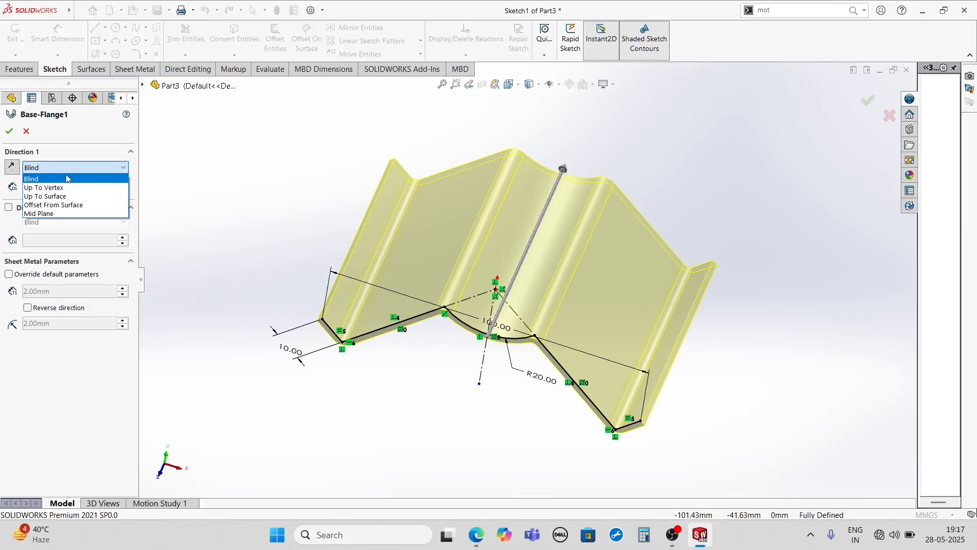
left_click(60, 213)
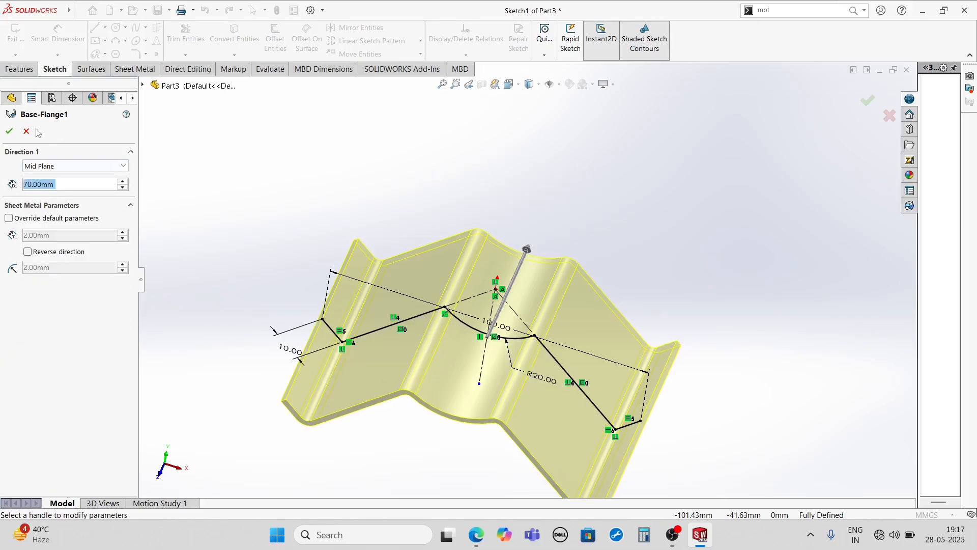
left_click(8, 132)
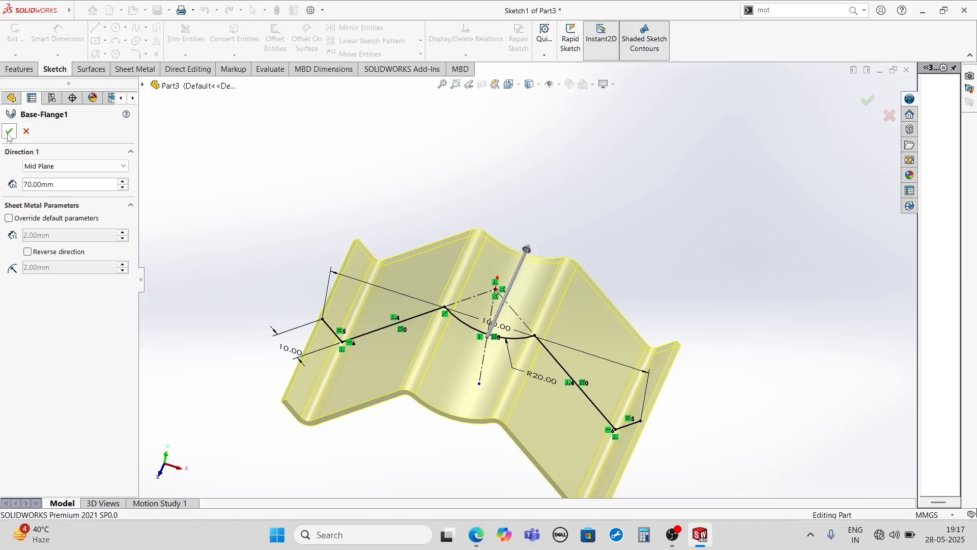
Step: Mirror the first mirror feature about the Front Plane to add flanges and holes at the bracket's opposite end
scroll(440, 264, "up", 3)
middle_click_drag(517, 354, 460, 338)
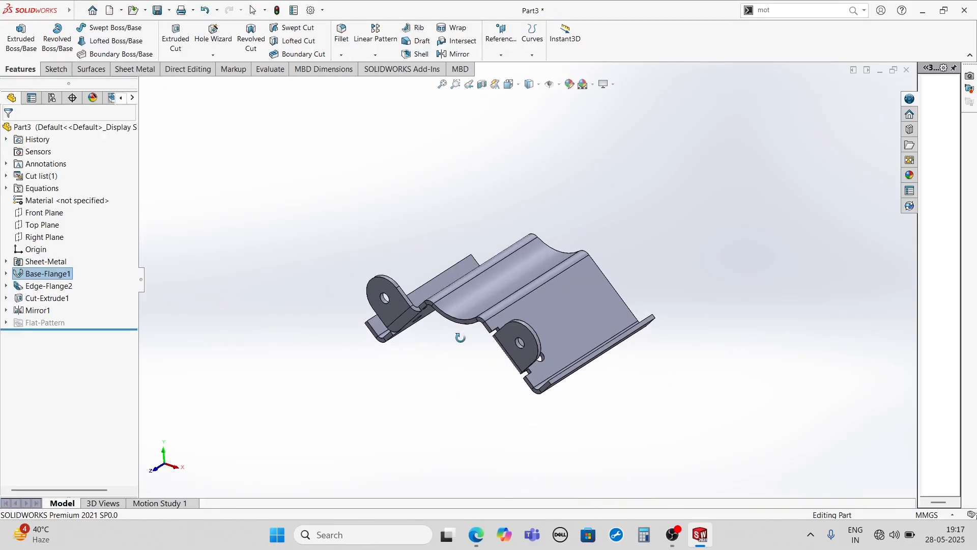
left_click(459, 54)
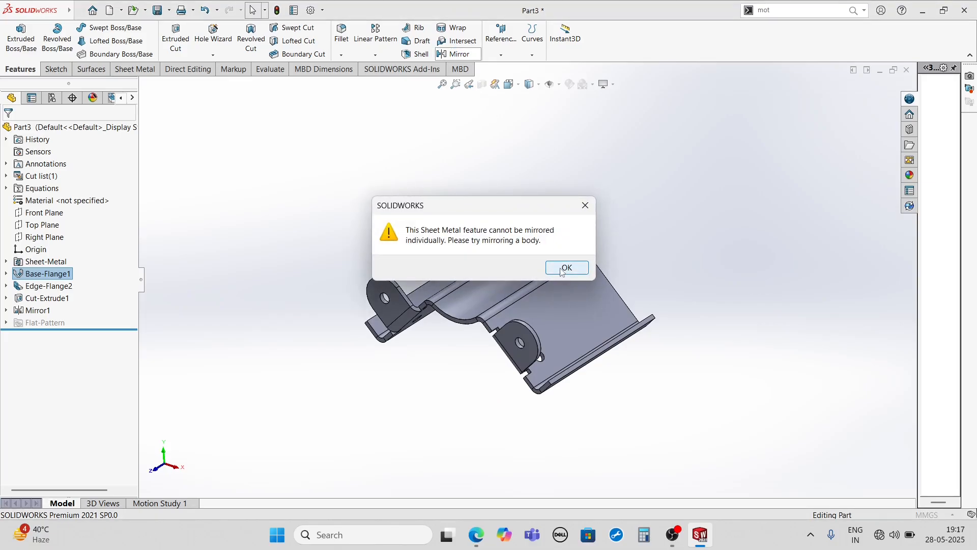
left_click(562, 270)
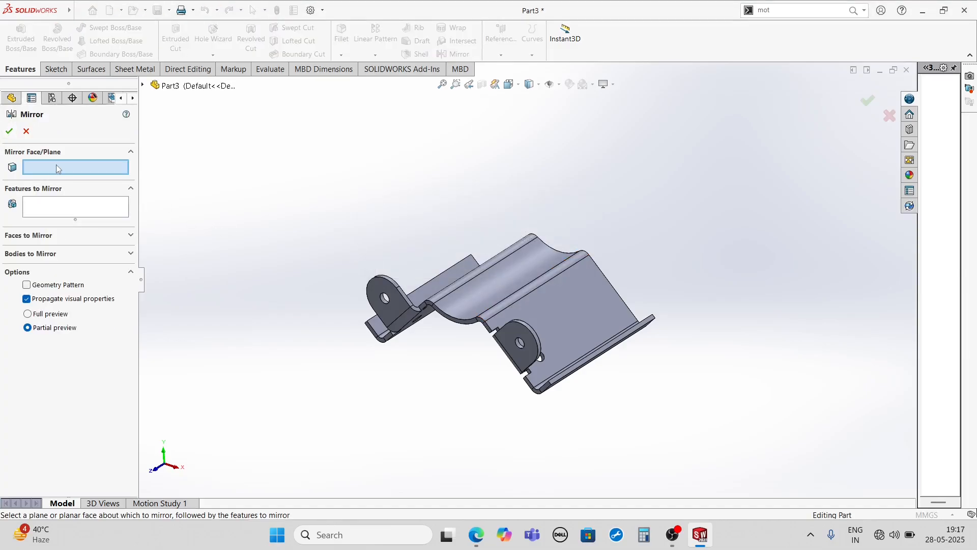
left_click(144, 85)
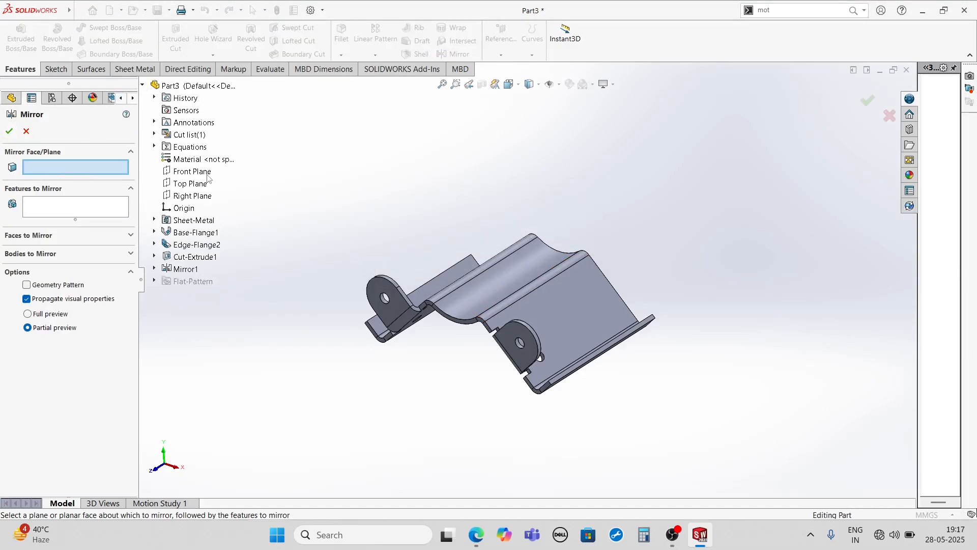
left_click(192, 171)
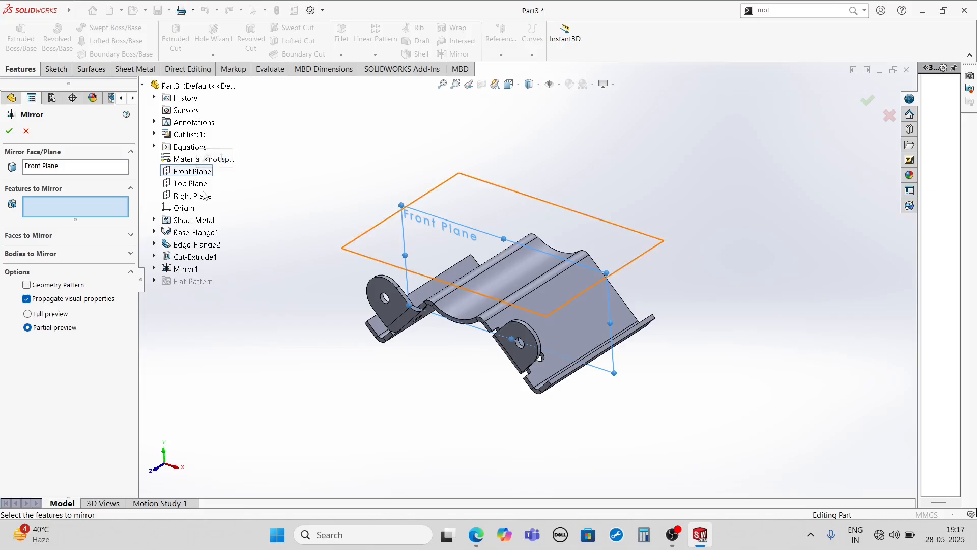
left_click(181, 268)
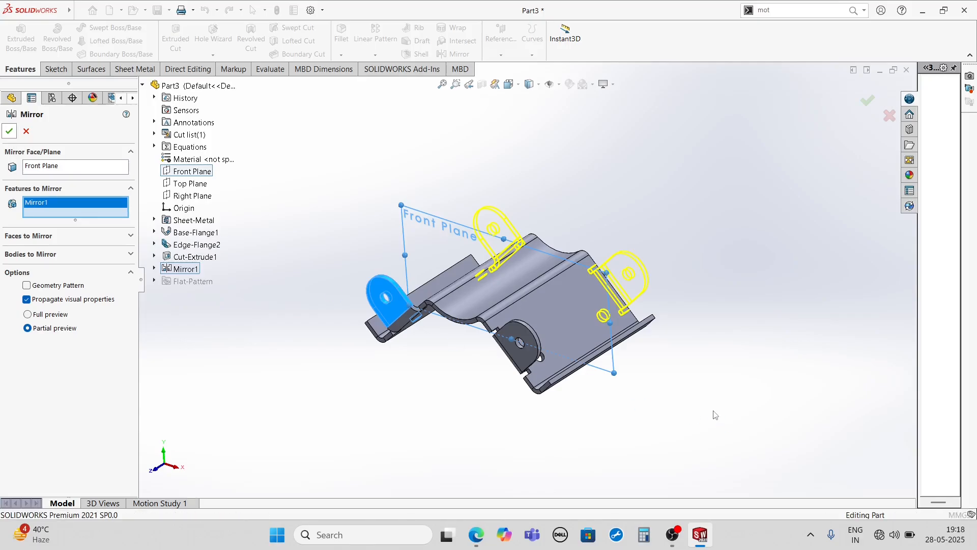
middle_click_drag(495, 276, 459, 310)
scroll(459, 310, "down", 2)
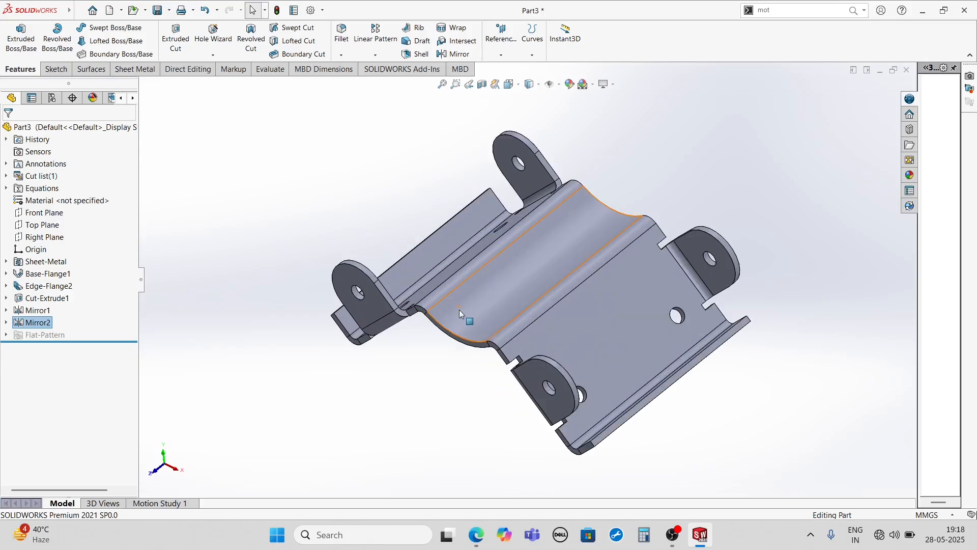
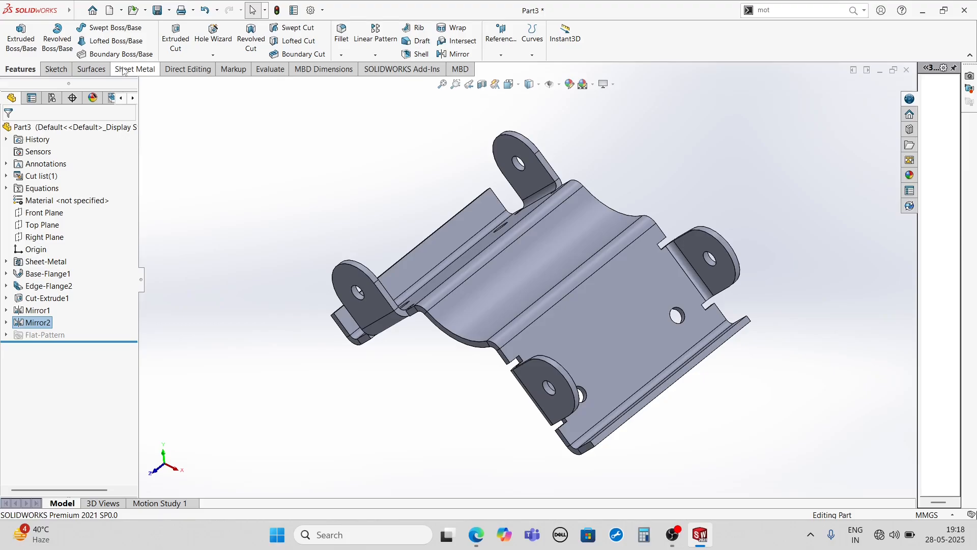
Step: Unfold all collected bends of the bracket, keeping the wide flat face with the 5 mm holes fixed
left_click(123, 71)
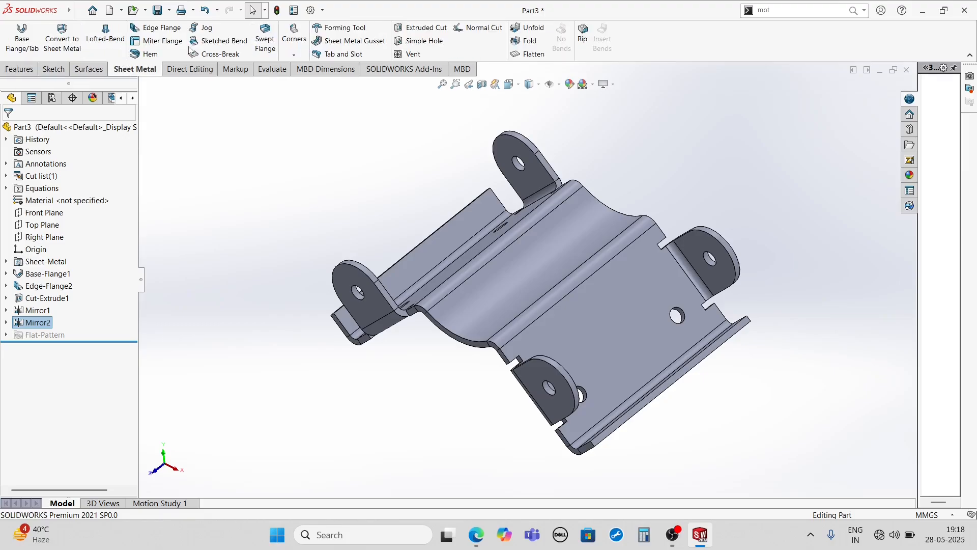
left_click(529, 31)
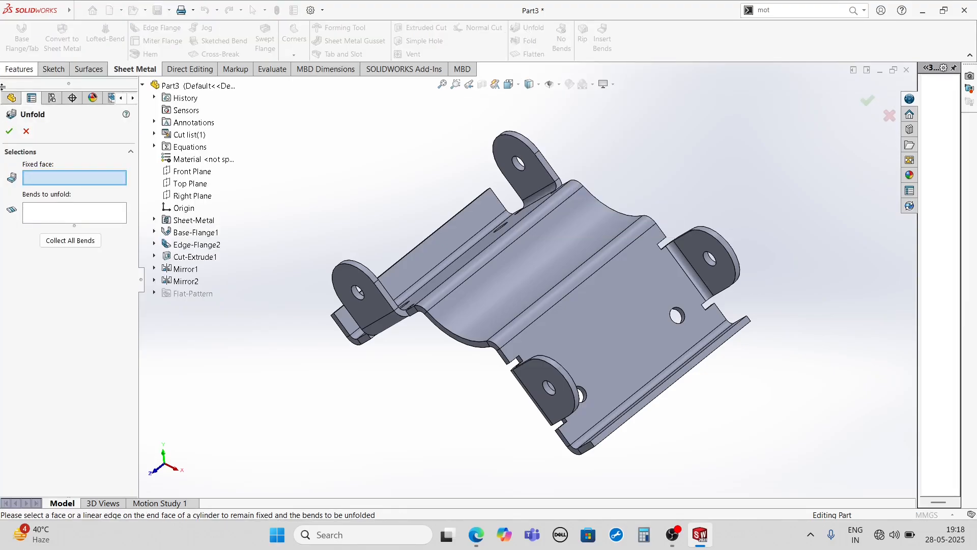
left_click(613, 319)
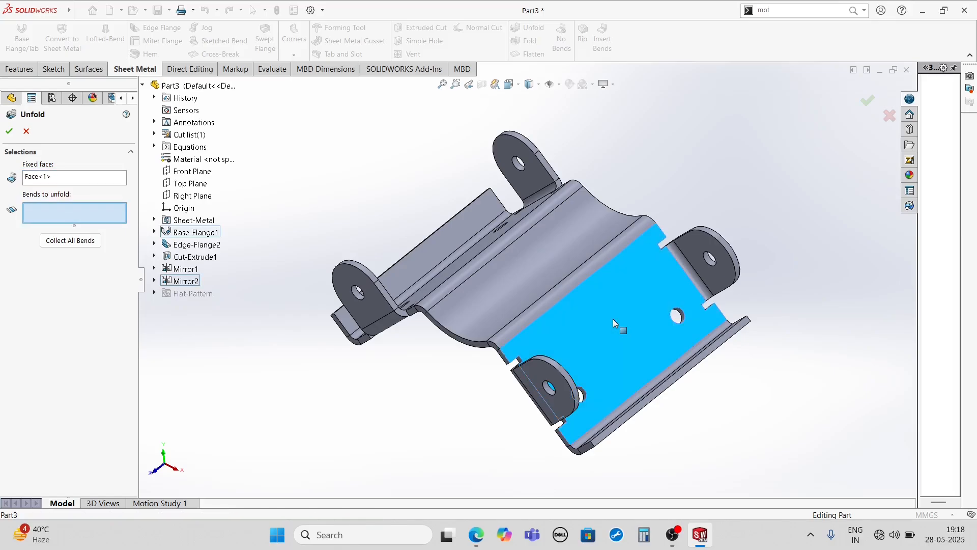
left_click(63, 241)
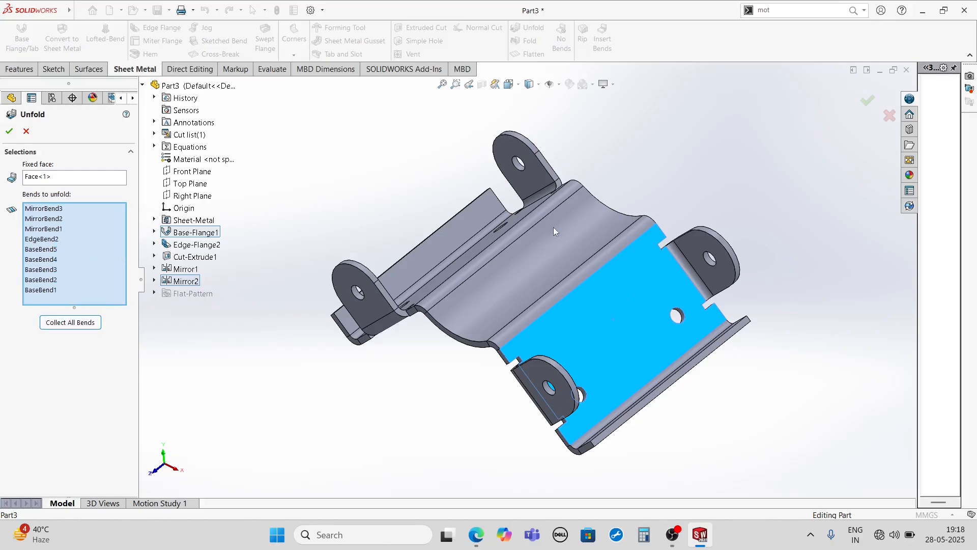
left_click(8, 132)
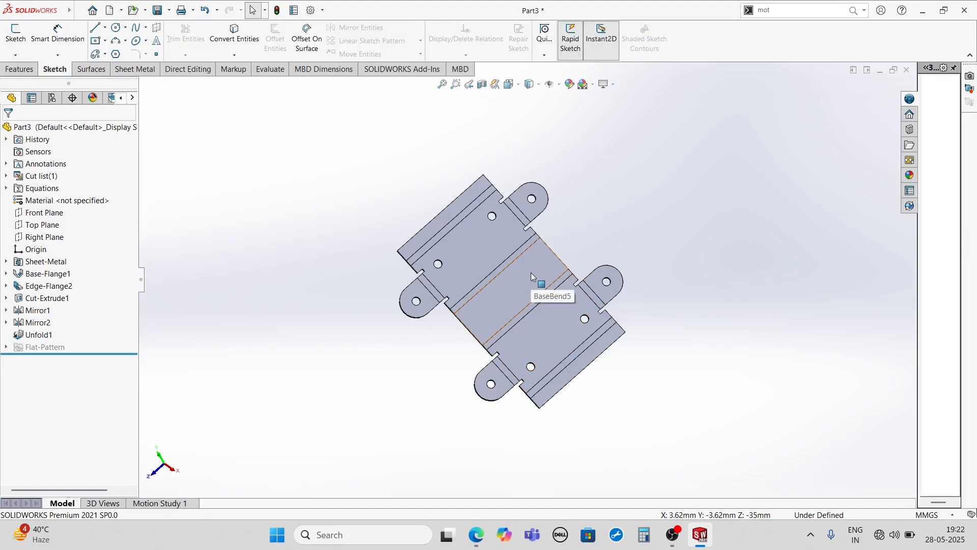
Step: Start a sketch on the flat central face of the unfolded bracket
left_click(17, 42)
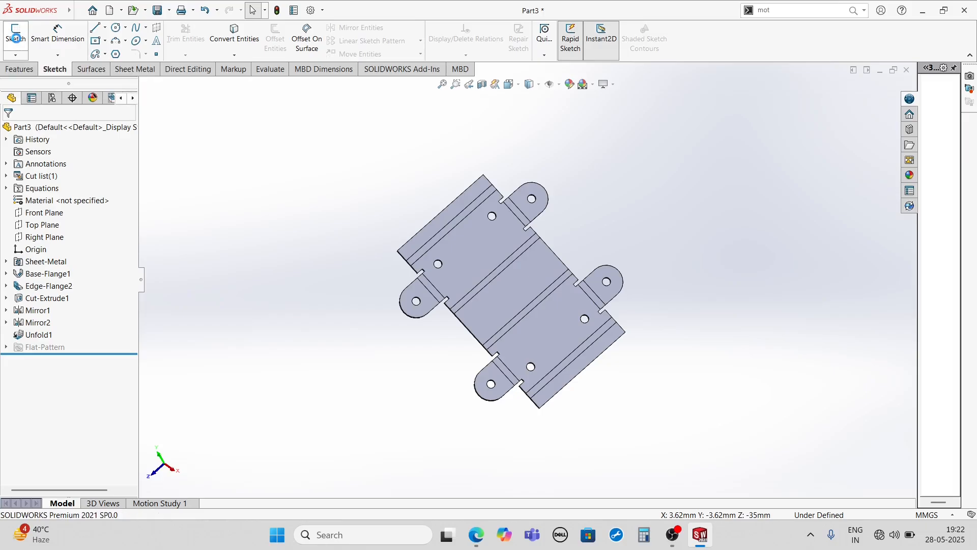
left_click(526, 281)
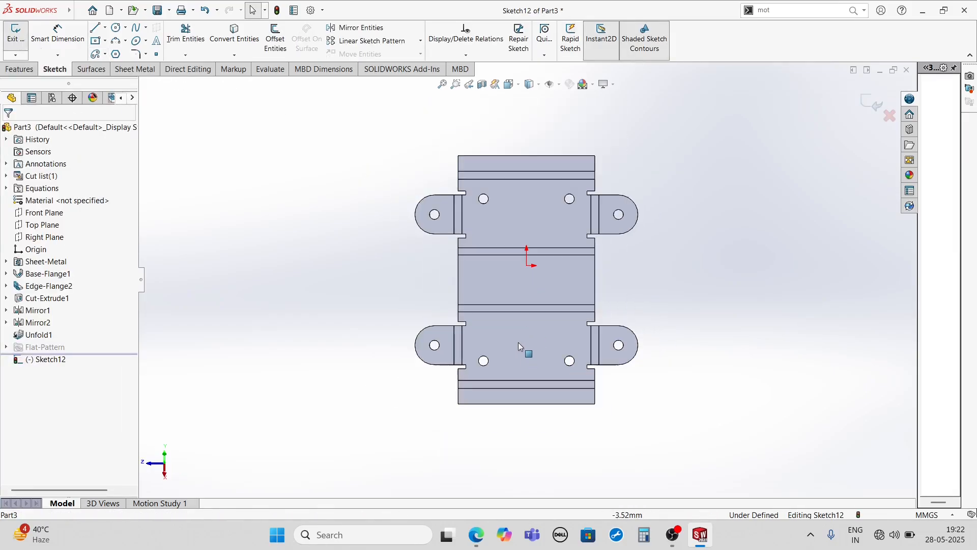
scroll(616, 281, "down", 2)
scroll(432, 306, "up", 1)
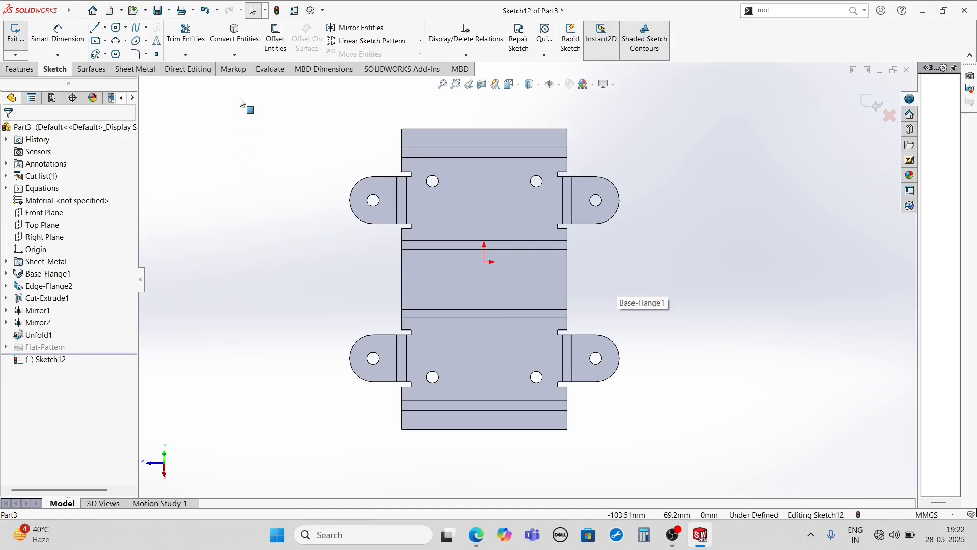
Step: Draw a horizontal centerline across the central face between the midpoints of its two side edges
left_click(105, 29)
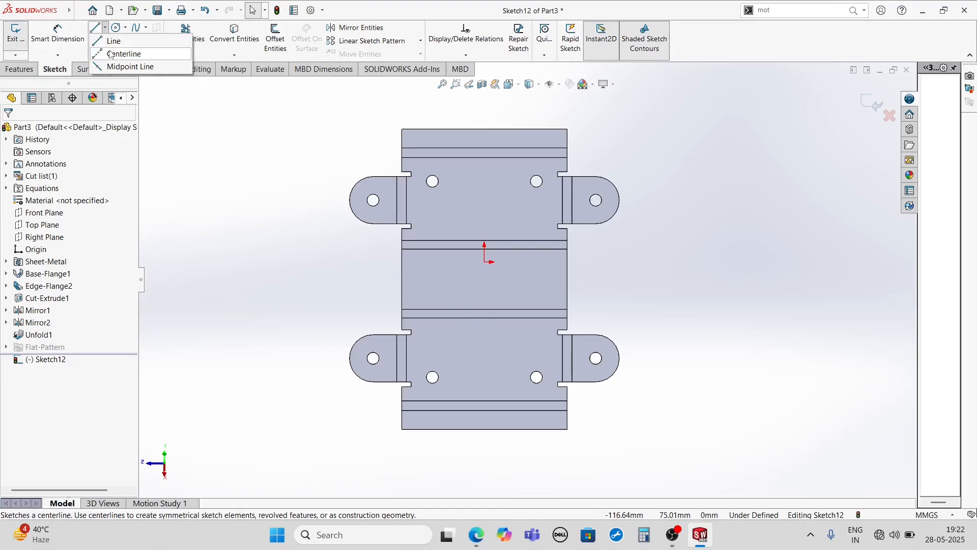
left_click(118, 53)
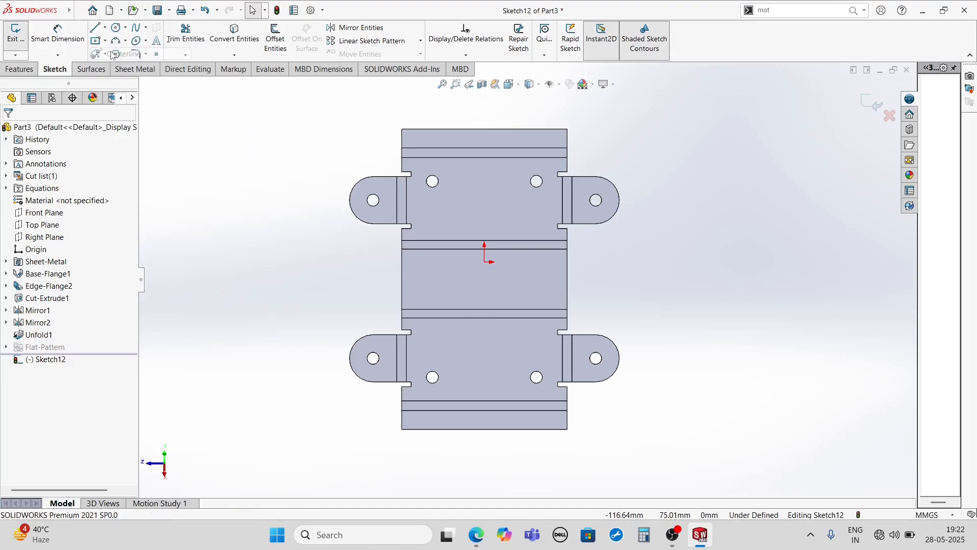
left_click(402, 279)
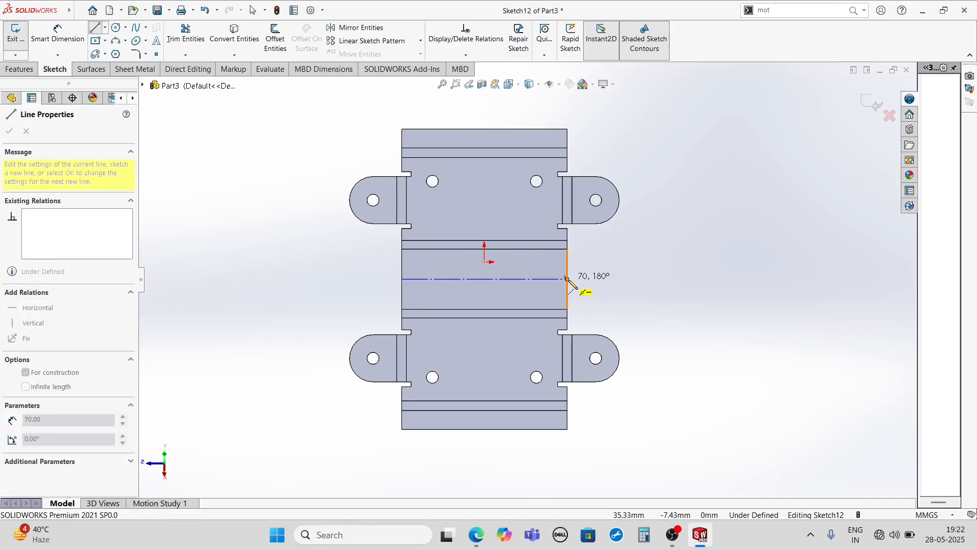
left_click(568, 279)
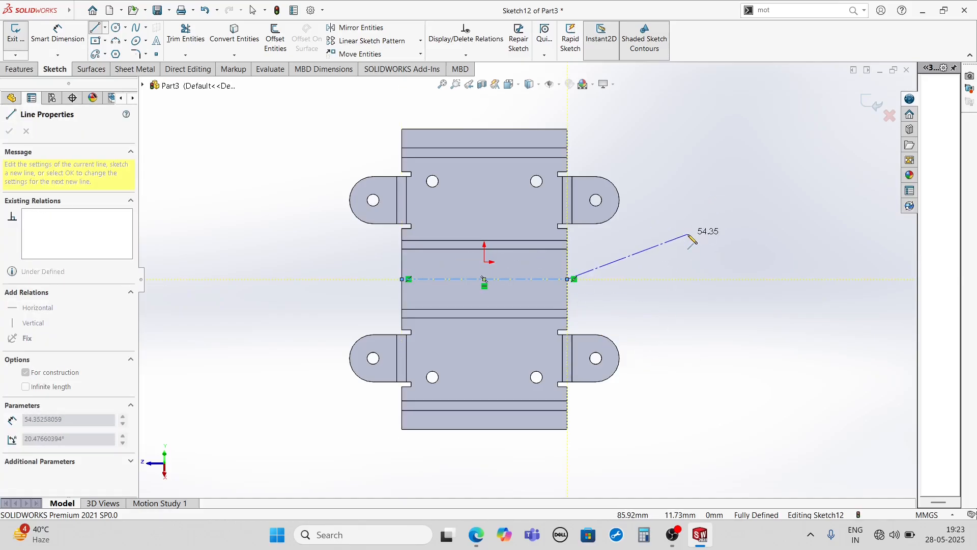
right_click(688, 235)
left_click(710, 243)
left_click(710, 244)
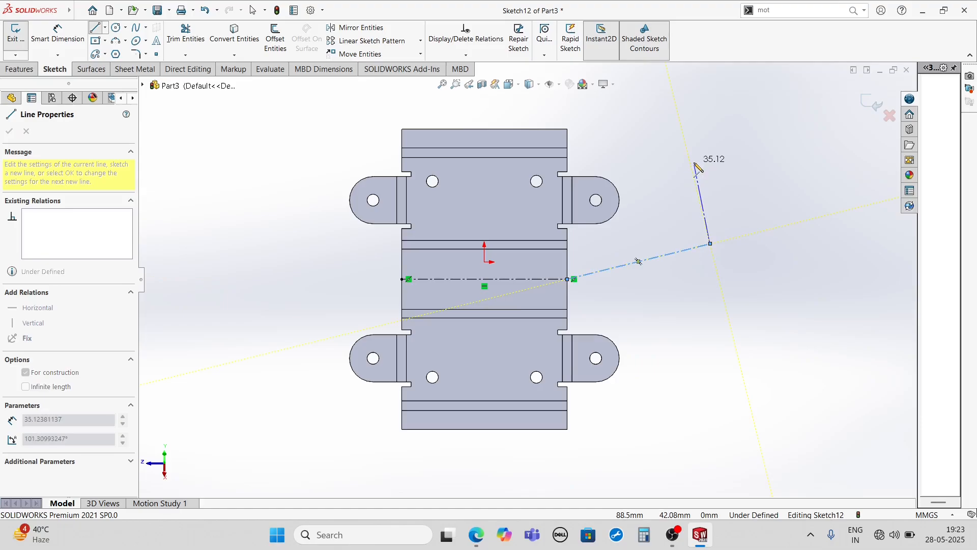
key("Escape")
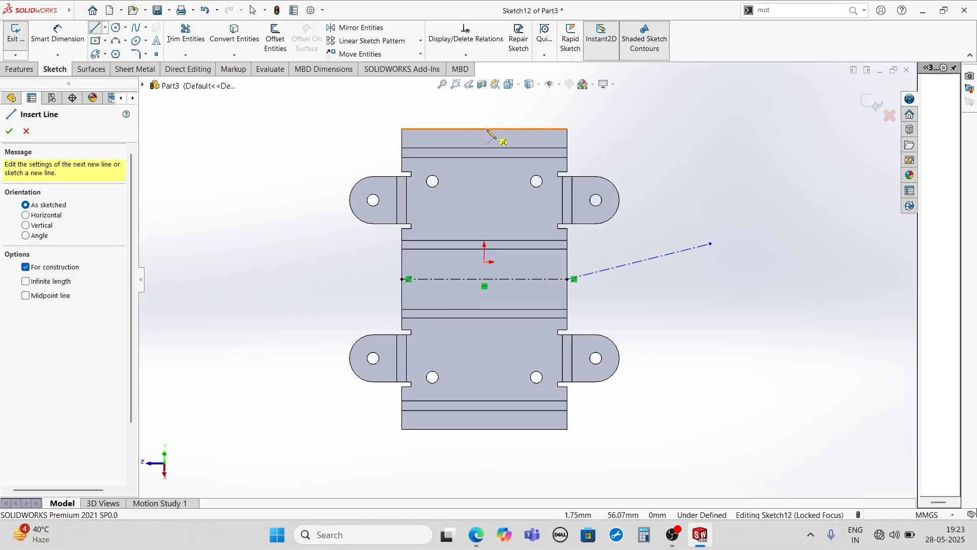
Step: Draw a vertical centerline between the midpoints of the unfolded bracket's two end edges and delete the stray slanted centerline
left_click_drag(484, 129, 484, 429)
right_click(800, 314)
left_click(814, 315)
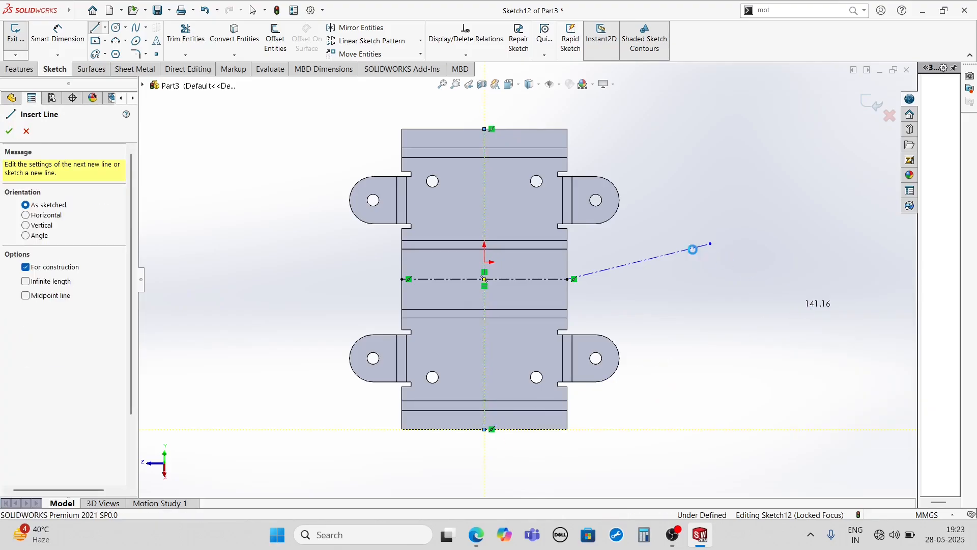
left_click(683, 251)
key("Delete")
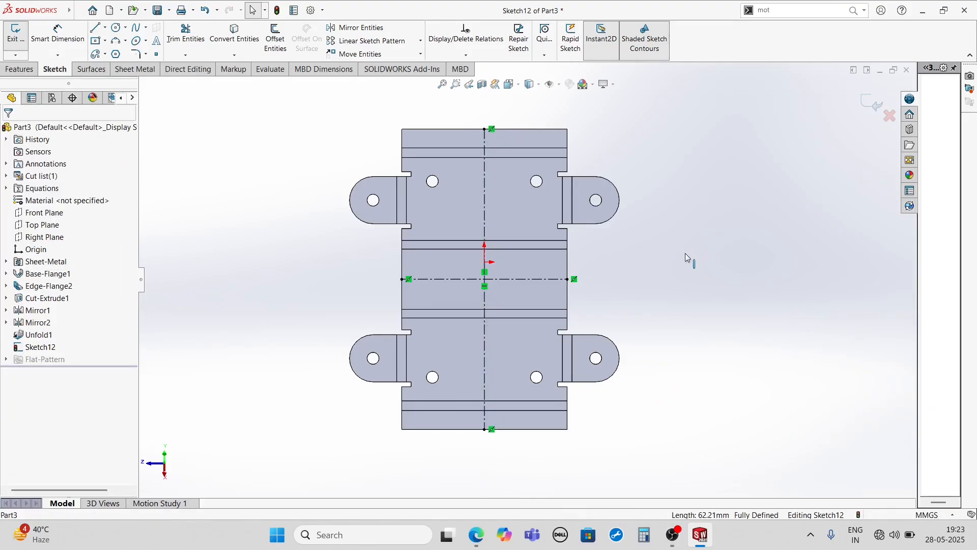
Step: Sketch a center rectangle about 17.65 by 11.05 mm, centred on the horizontal centerline to the left of the vertical one
left_click(97, 42)
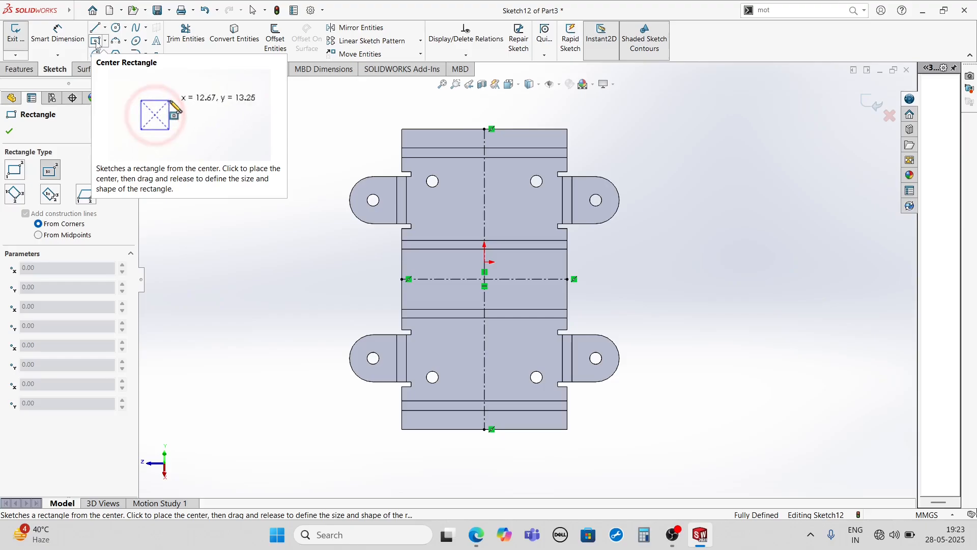
left_click(440, 279)
left_click(462, 293)
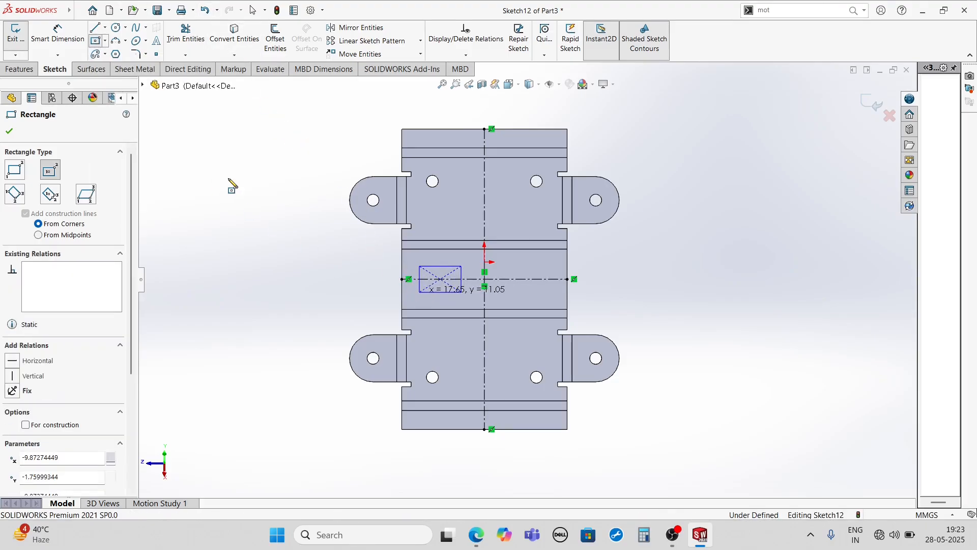
Step: Dimension the rectangle to 15 mm wide and 12 mm high
scroll(556, 294, "down", 2)
left_click(56, 34)
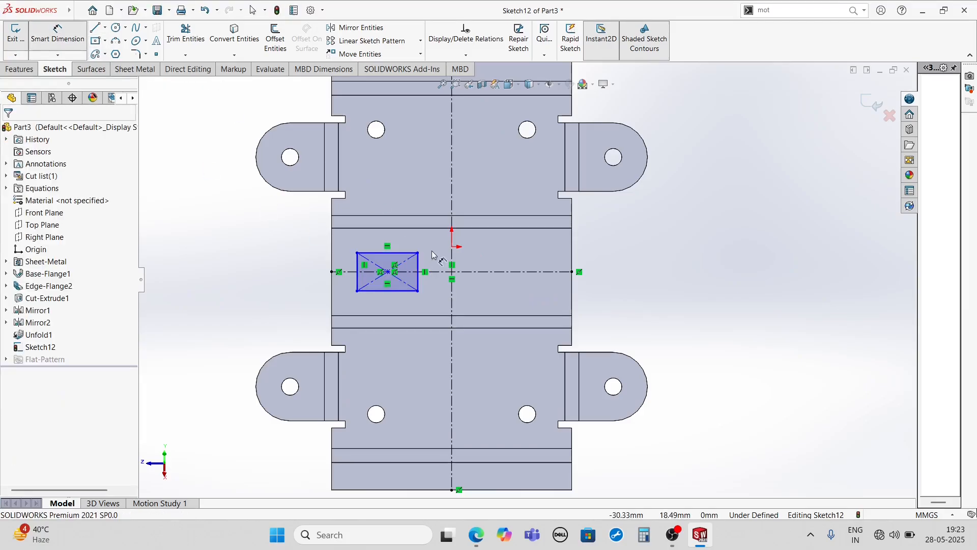
scroll(387, 265, "down", 2)
left_click(387, 261)
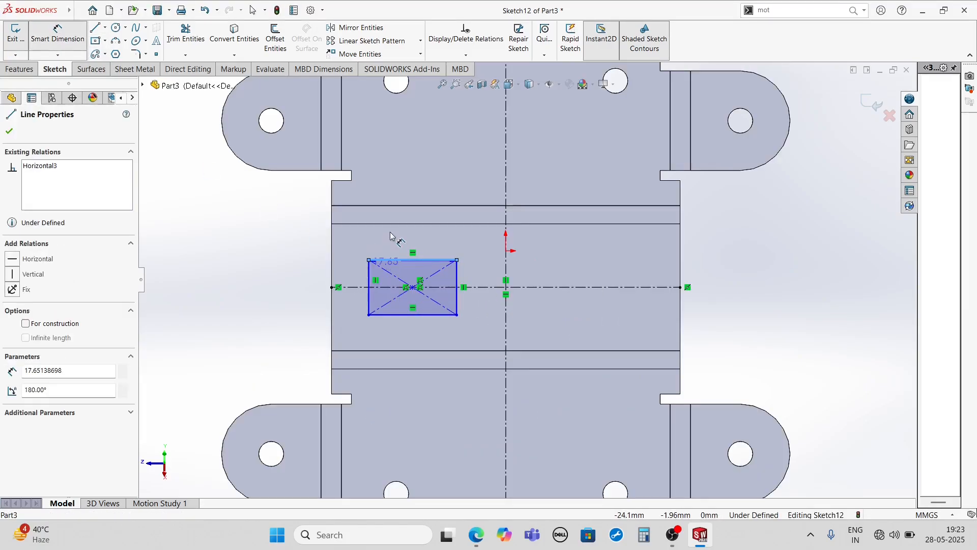
left_click(391, 239)
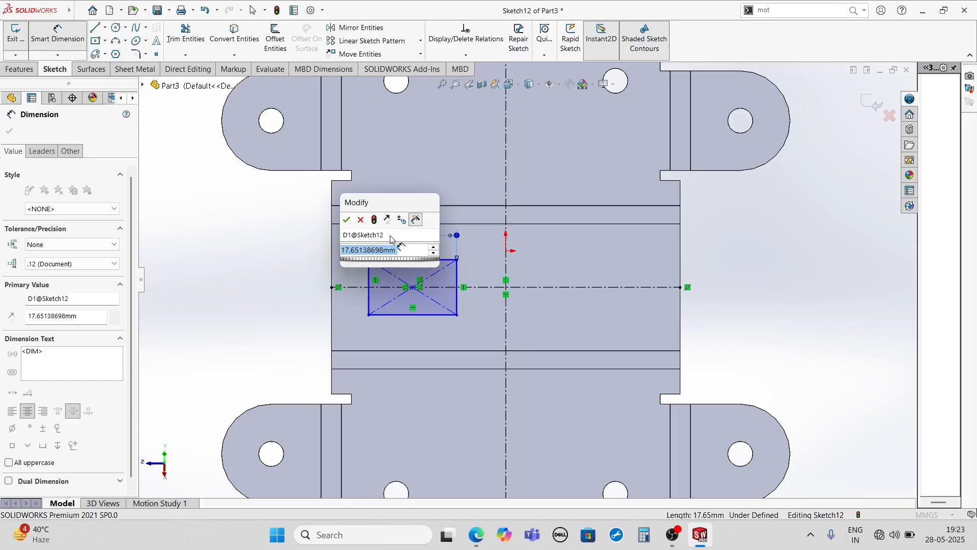
type("10")
key("Return")
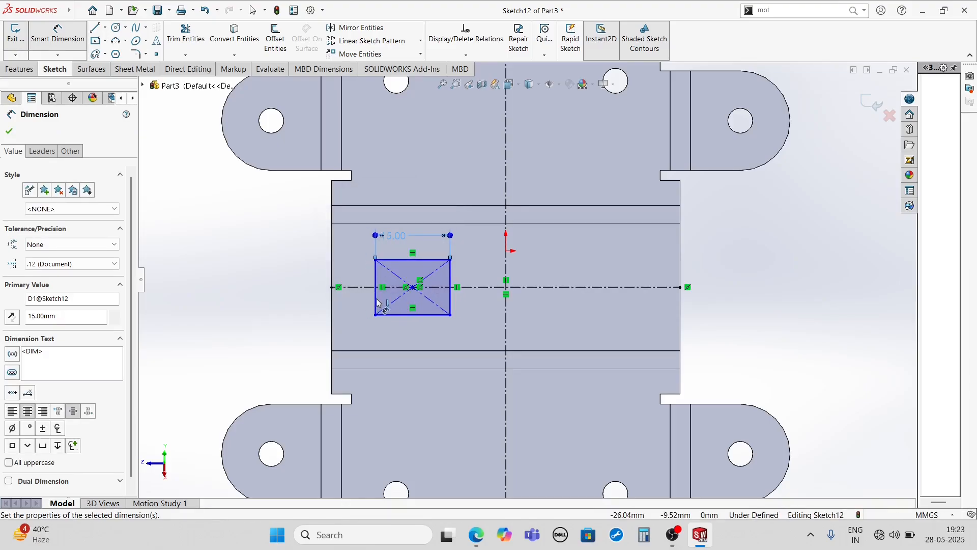
left_click(375, 302)
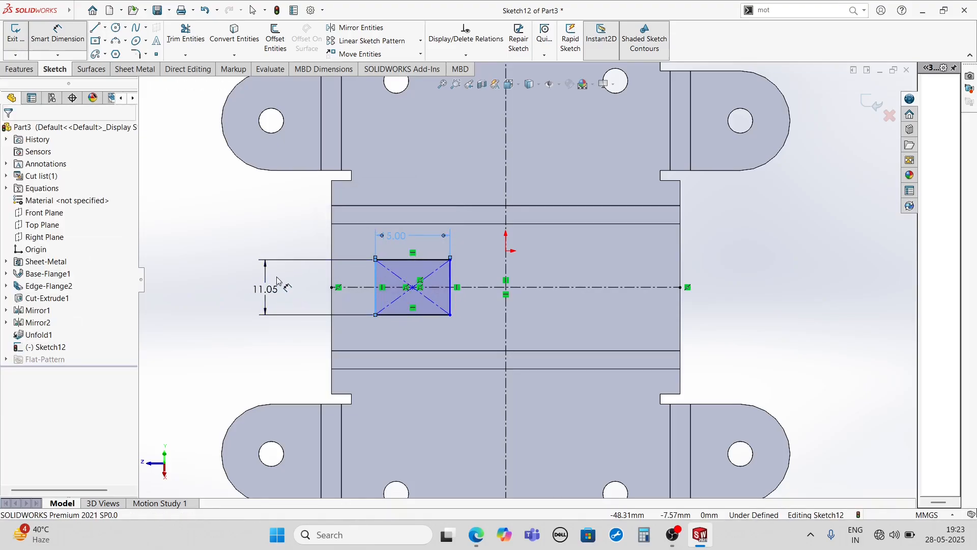
left_click(266, 294)
type("12")
key("Return")
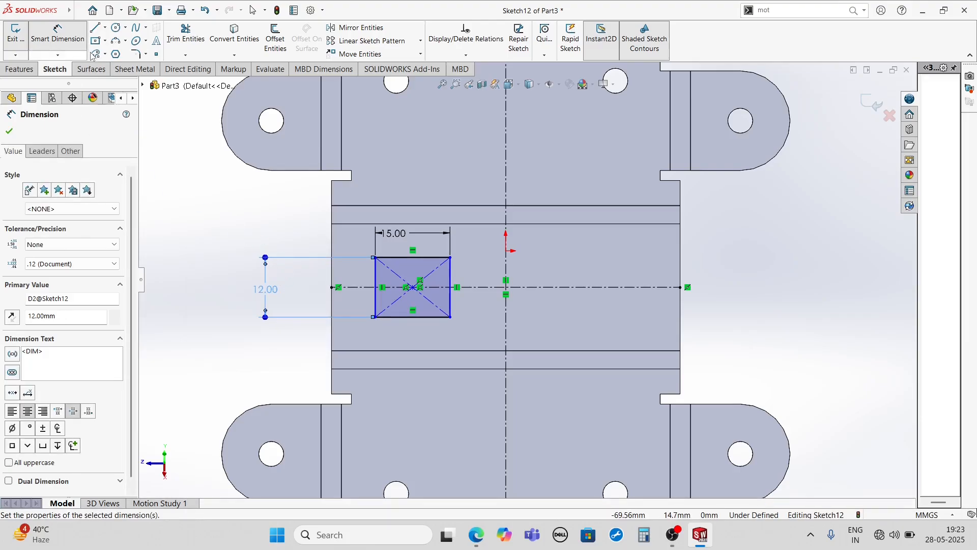
left_click(119, 43)
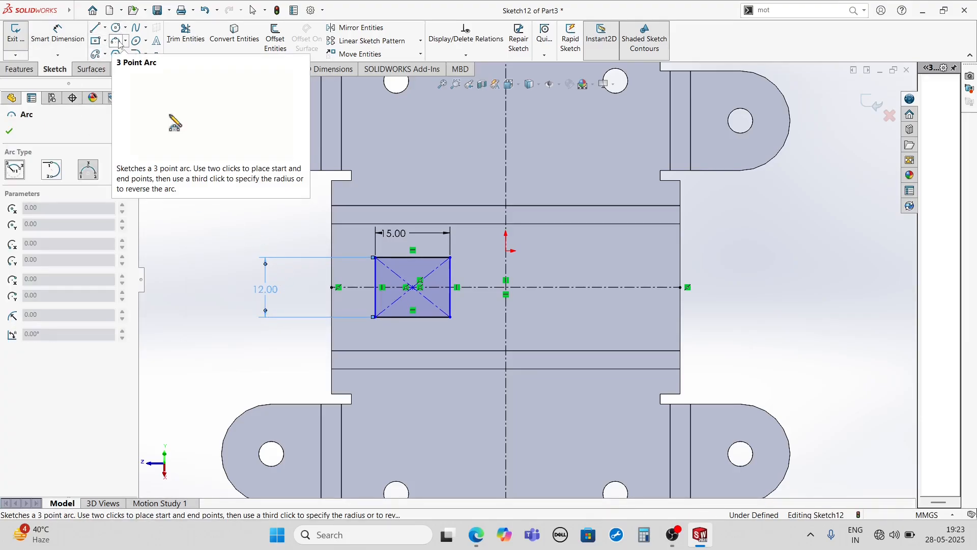
left_click(451, 257)
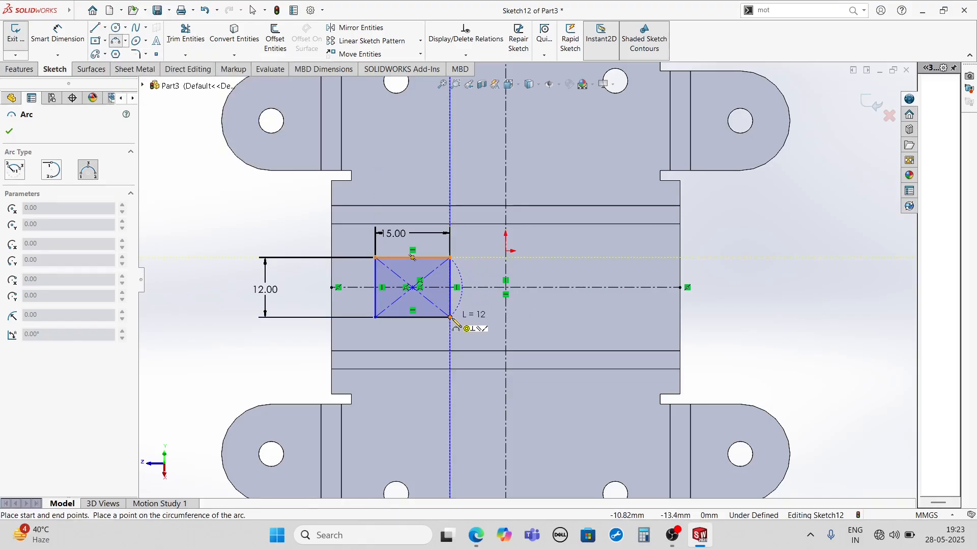
left_click(451, 316)
right_click(261, 224)
left_click(289, 227)
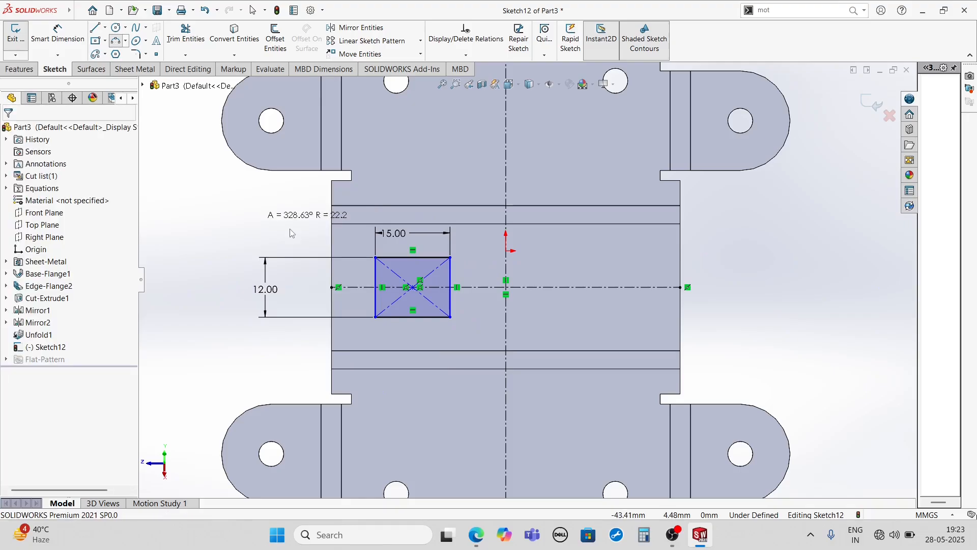
left_click(674, 536)
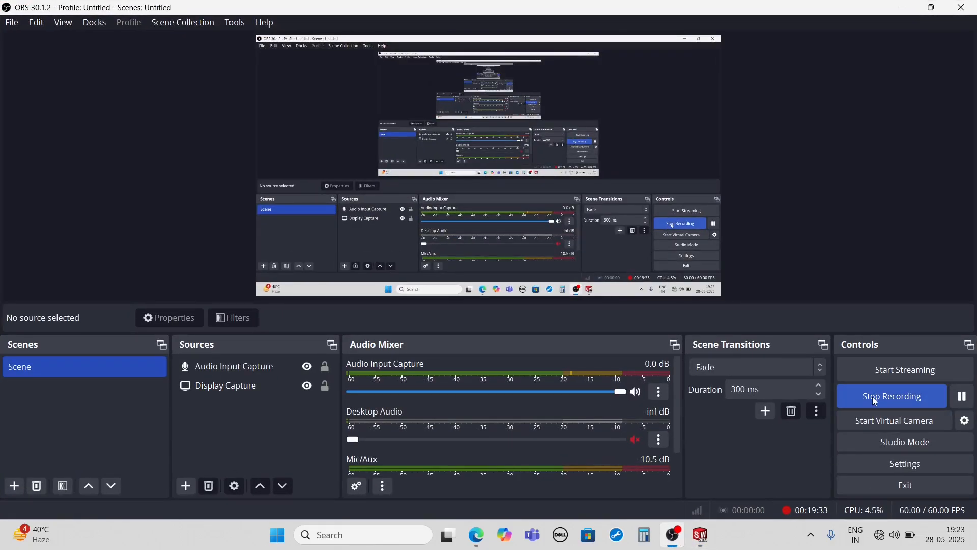
left_click(961, 404)
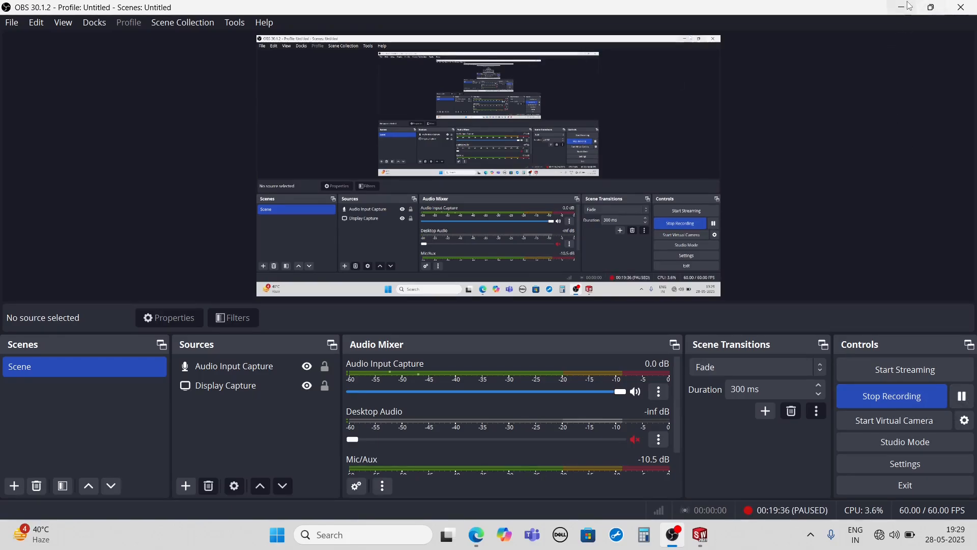
left_click(910, 6)
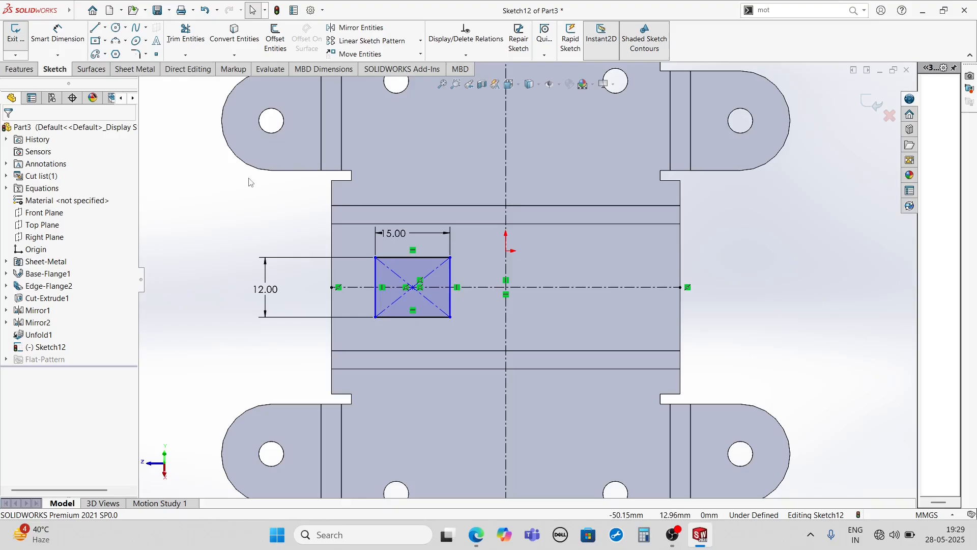
Step: Draw outward-bulging 3-point arcs across the rectangle's right and left sides, with radii about 6.9 mm and 6.4 mm
left_click(117, 43)
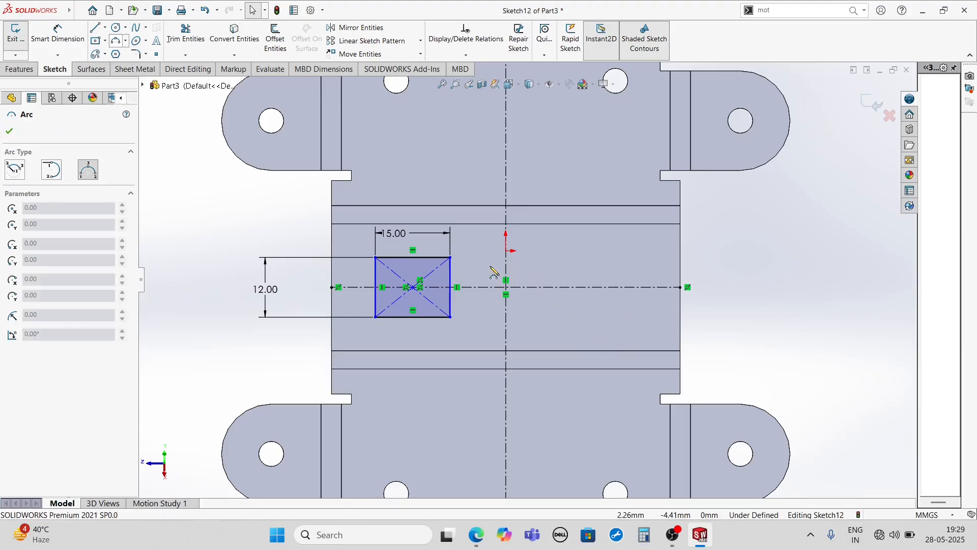
left_click(451, 318)
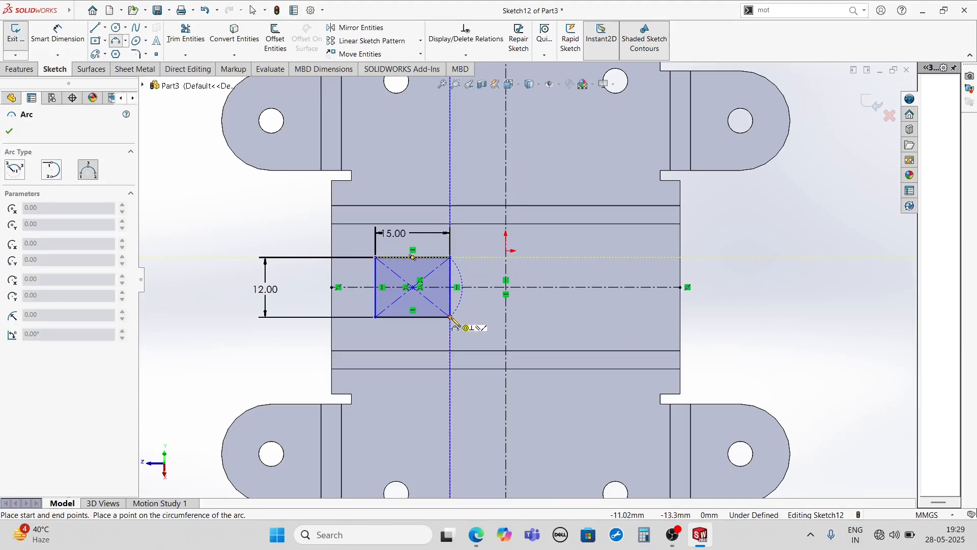
left_click(466, 275)
left_click(375, 259)
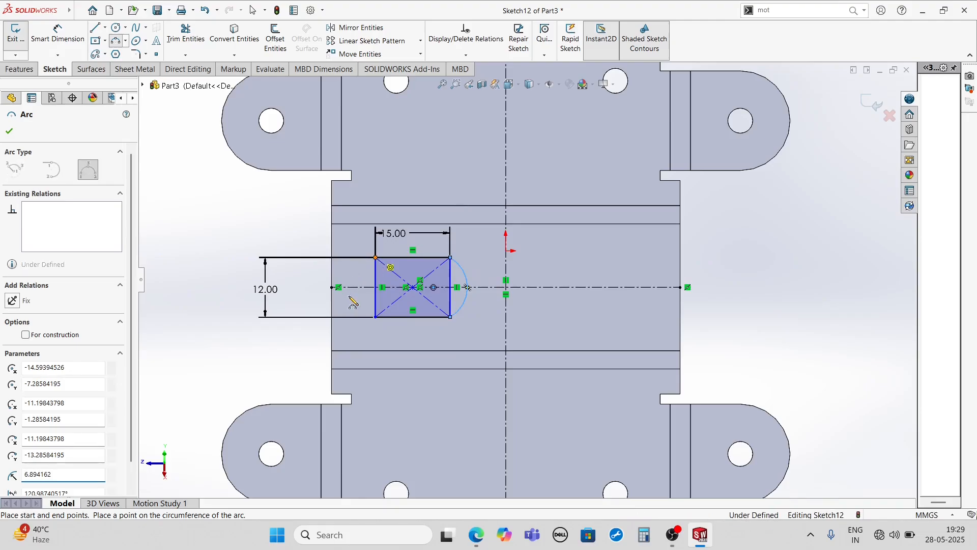
left_click(375, 317)
left_click(360, 300)
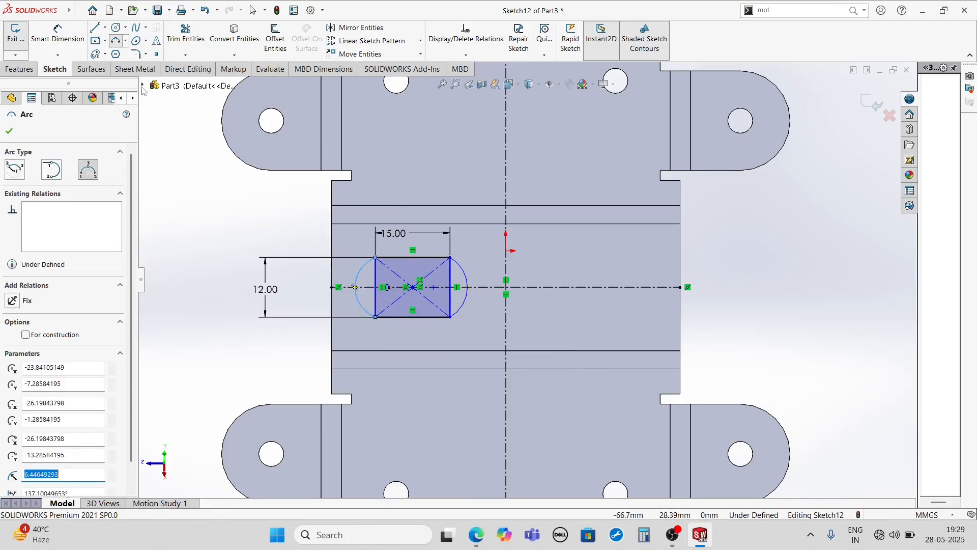
Step: Dimension the arc on the rectangle's right side to a 7.5 mm radius
left_click(80, 55)
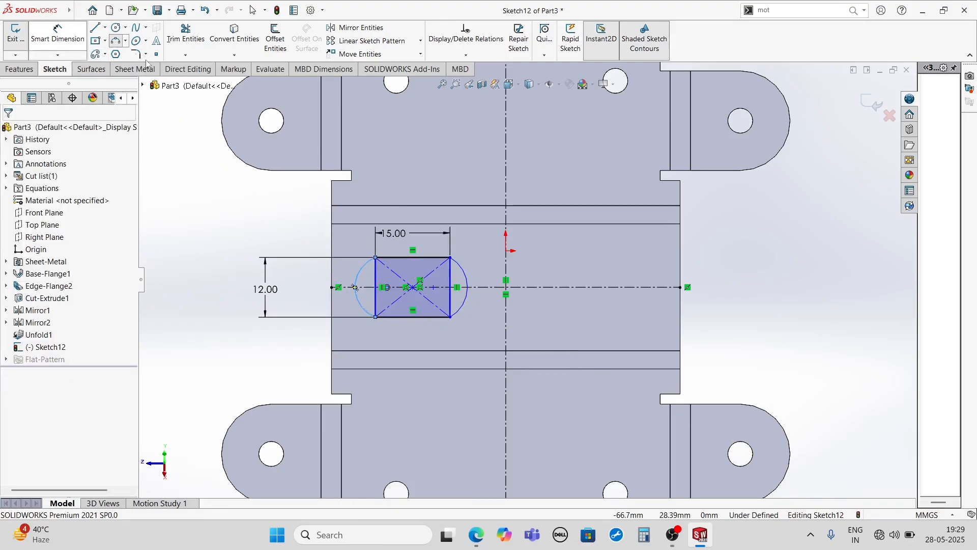
left_click(465, 279)
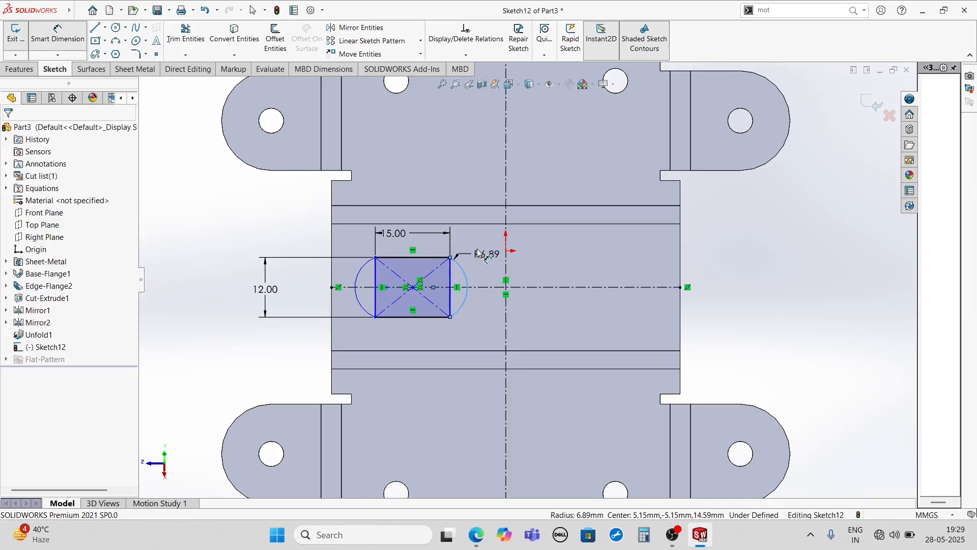
left_click(479, 253)
type("7.5")
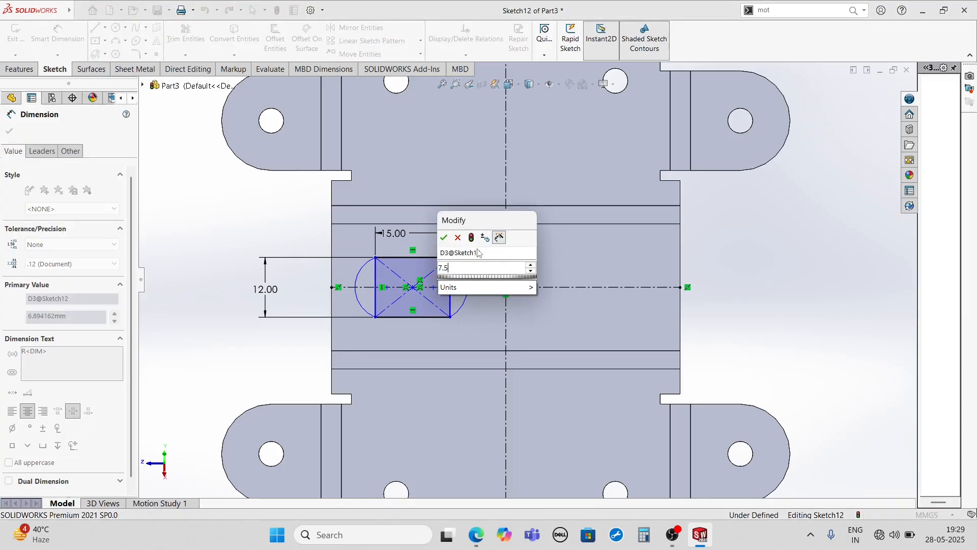
key("Escape")
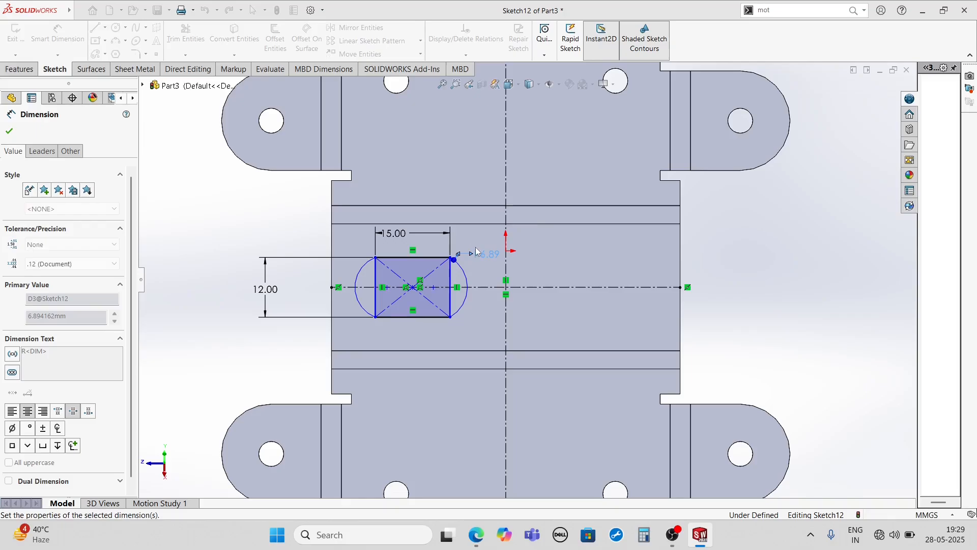
key("Escape")
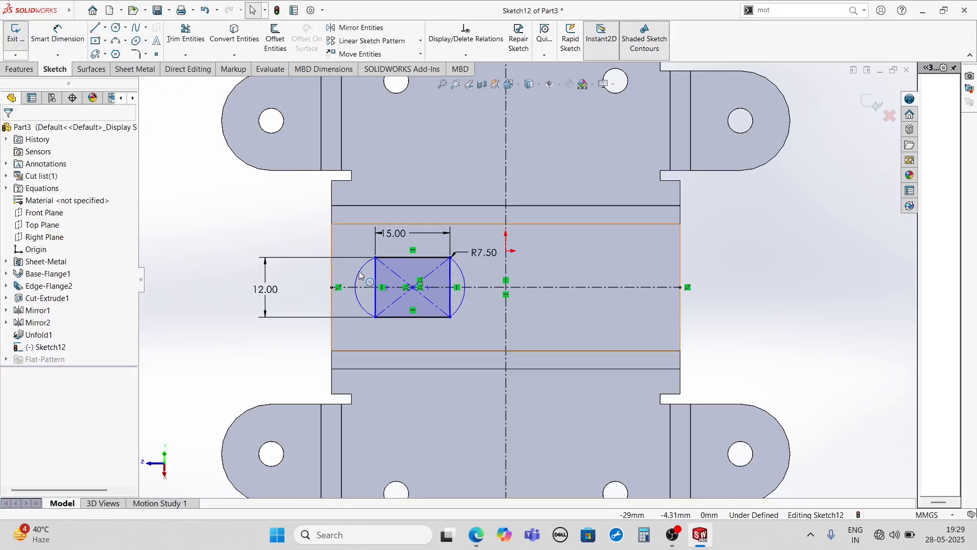
Step: Add an equal relation between the two arcs at the rectangle's right and left sides
left_click(464, 278)
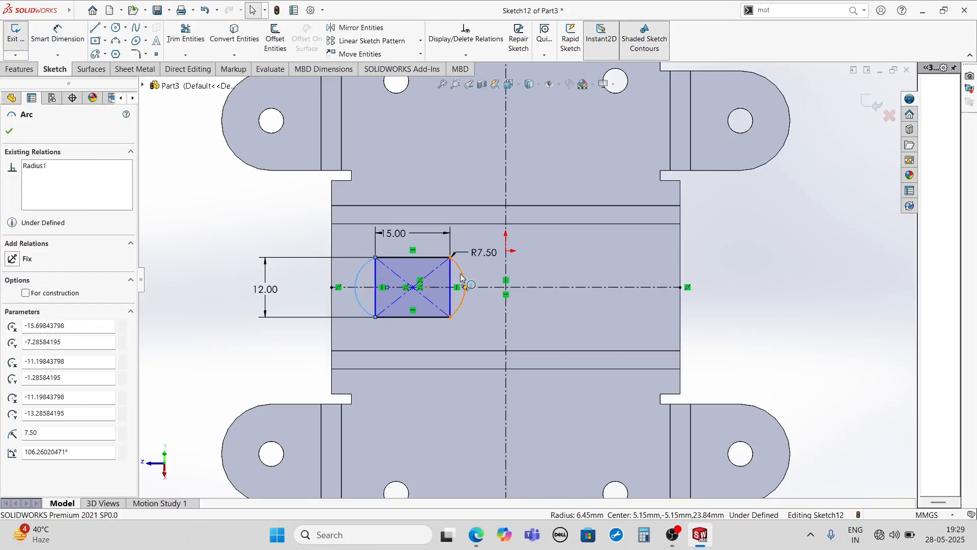
left_click(356, 277, "ctrl")
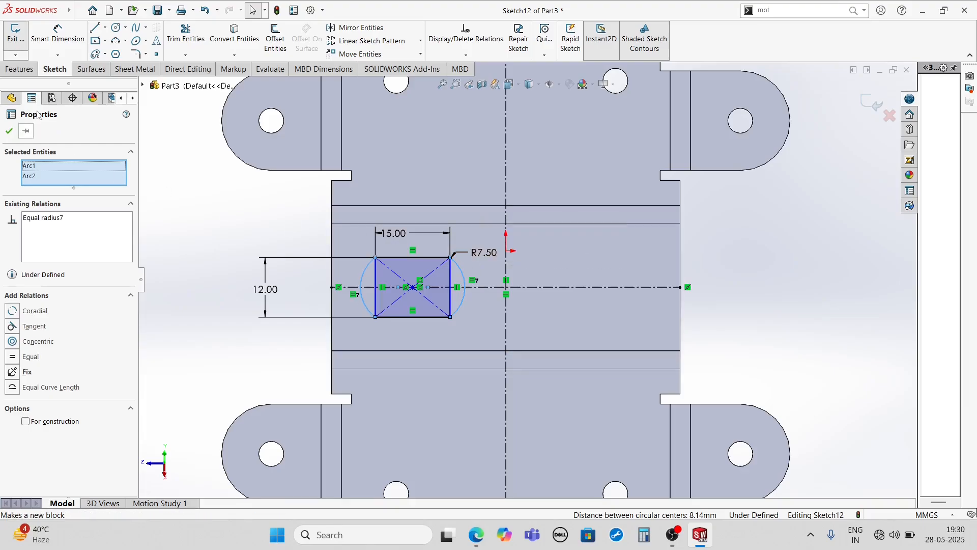
left_click(10, 130)
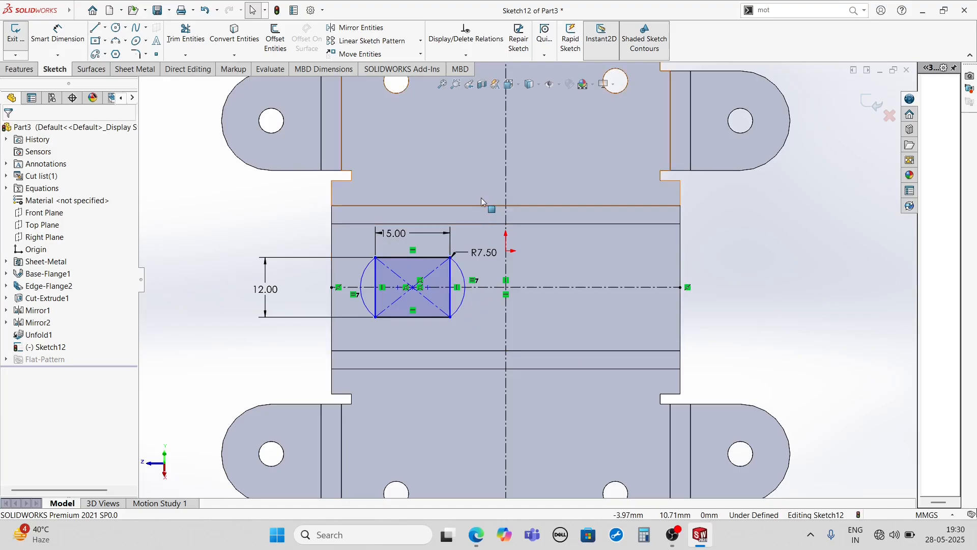
Step: Dimension the rectangle's center point 15 mm from the left outer edge of the flattened plate
left_click(47, 35)
scroll(331, 230, "up", 1)
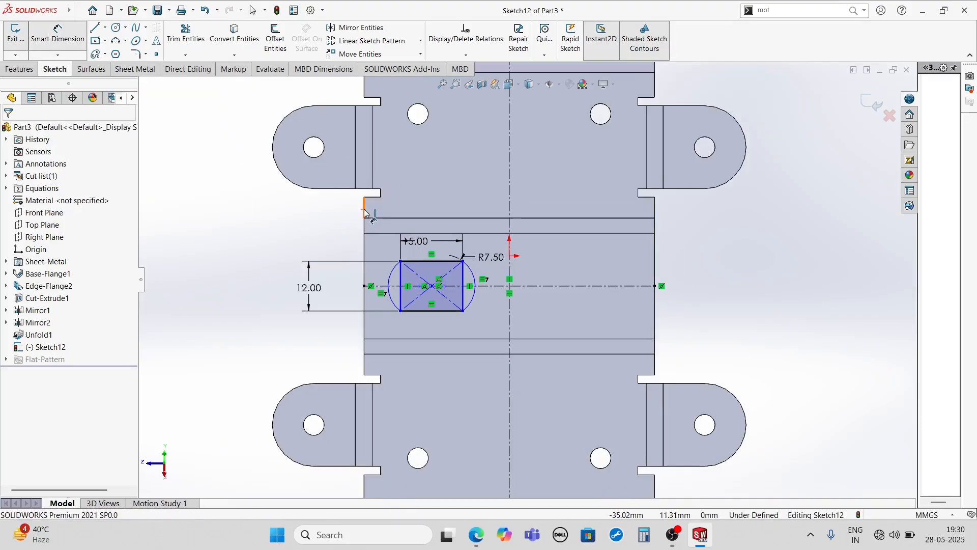
left_click(364, 208)
left_click(432, 289)
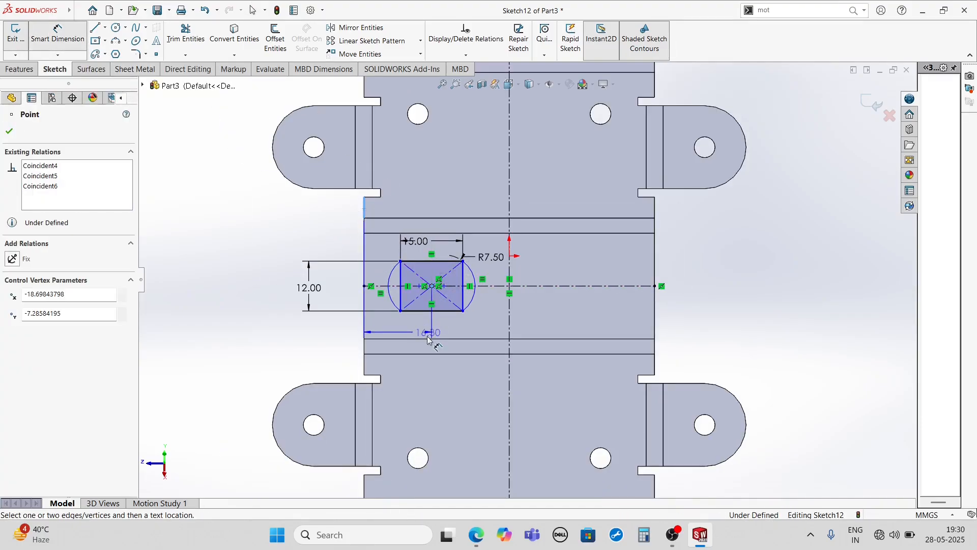
scroll(433, 285, "up", 4)
scroll(497, 195, "down", 2)
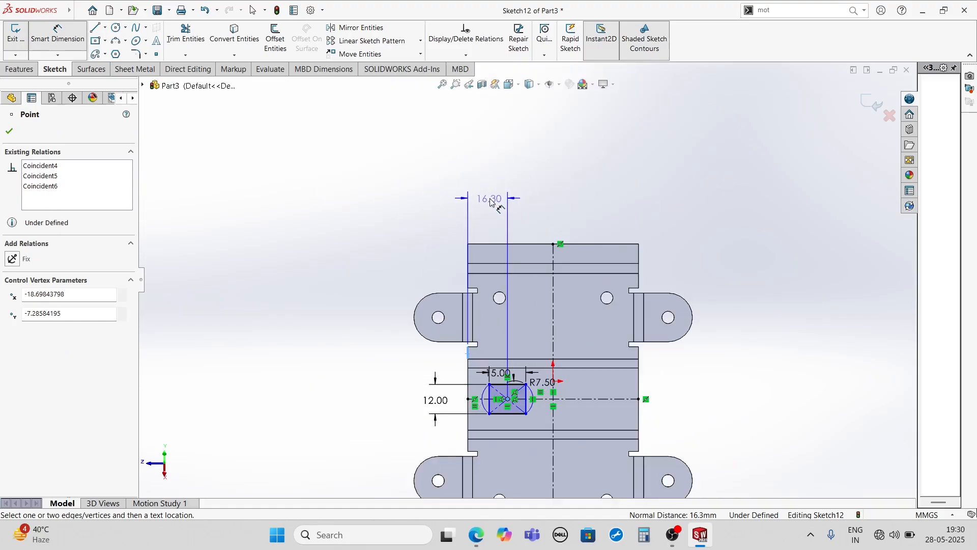
left_click(490, 198)
type("15")
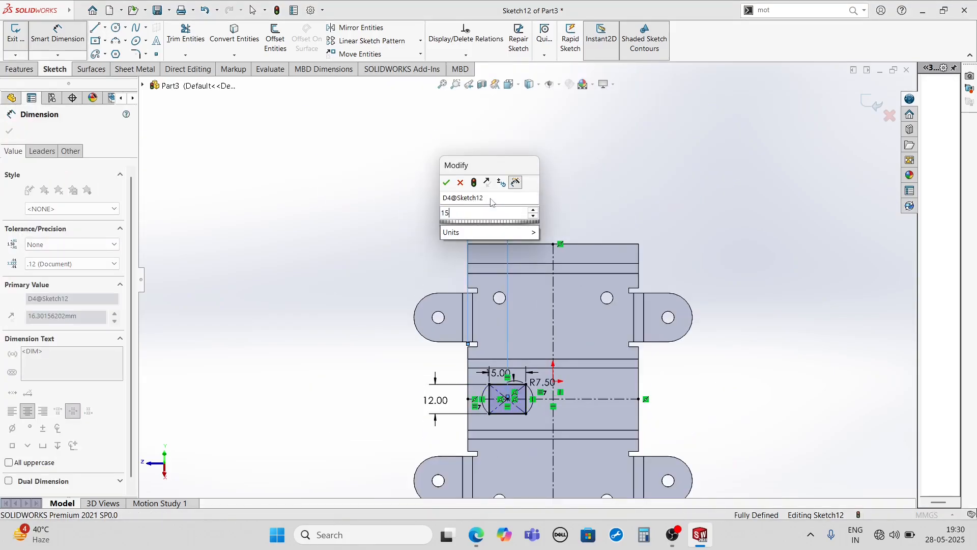
key("Return")
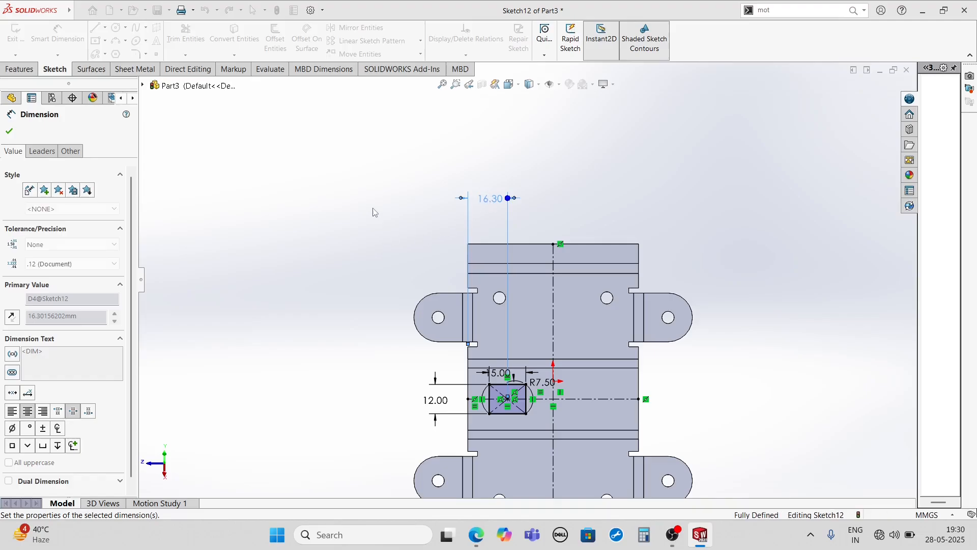
scroll(578, 400, "up", 3)
scroll(578, 401, "down", 2)
scroll(506, 327, "down", 3)
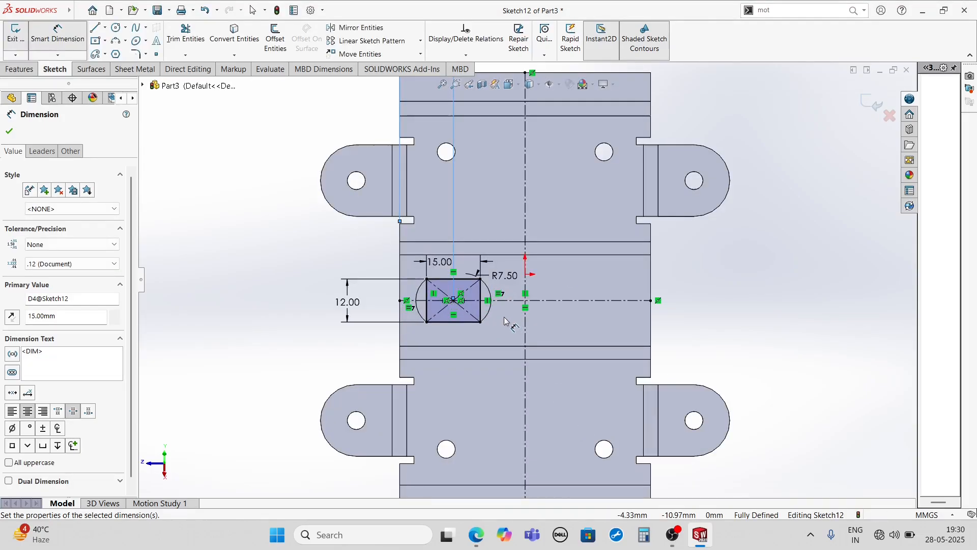
scroll(505, 321, "down", 5)
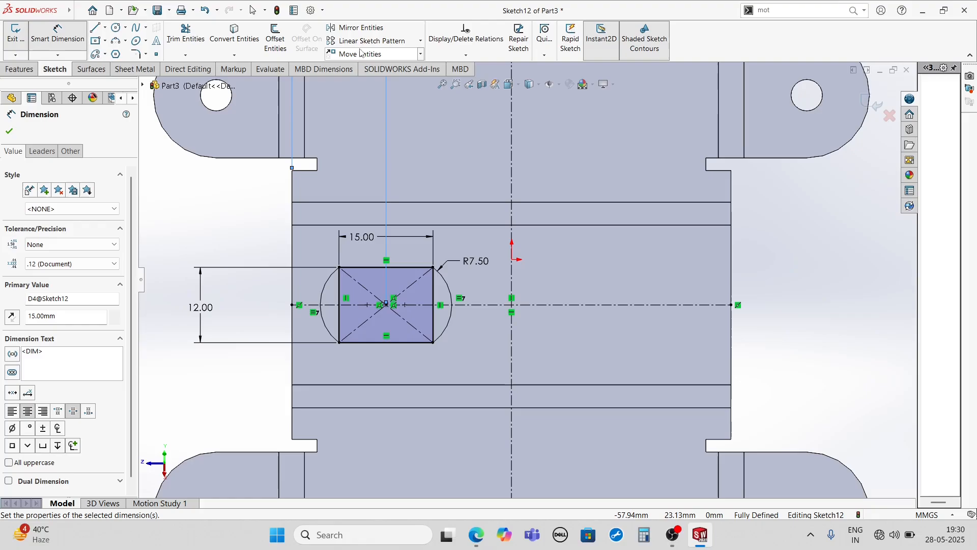
Step: Mirror the rectangle, its diagonals and both arcs about the vertical centerline, keeping the original
left_click(355, 30)
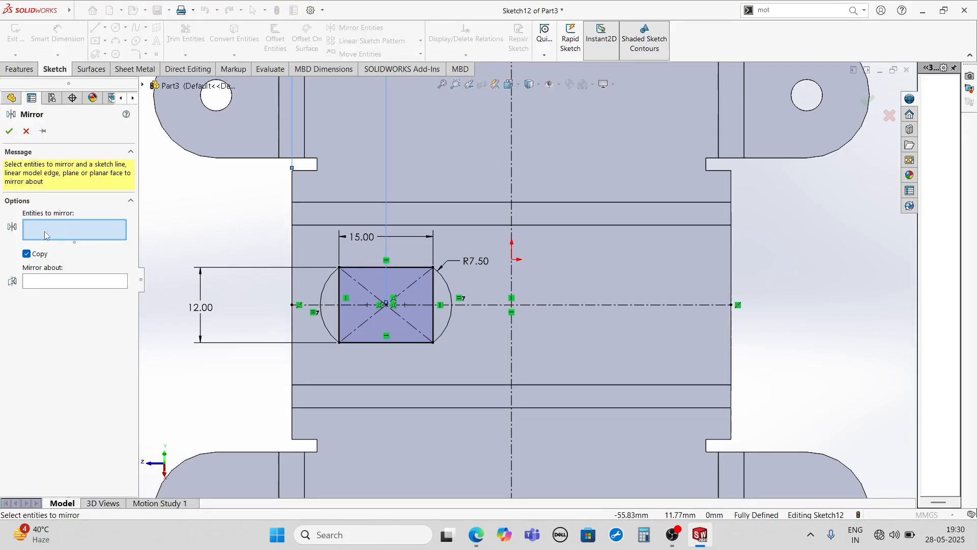
left_click_drag(309, 246, 331, 332)
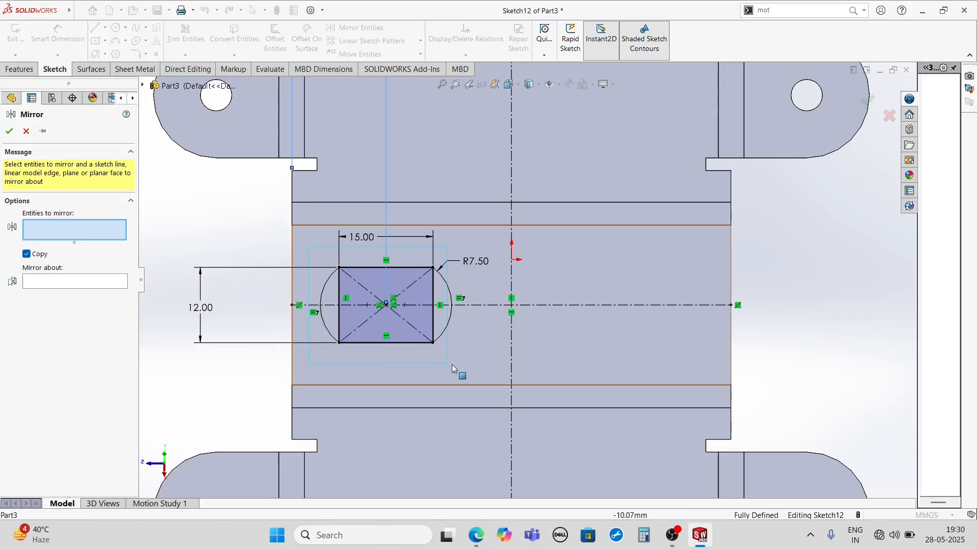
left_click_drag(479, 361, 478, 362)
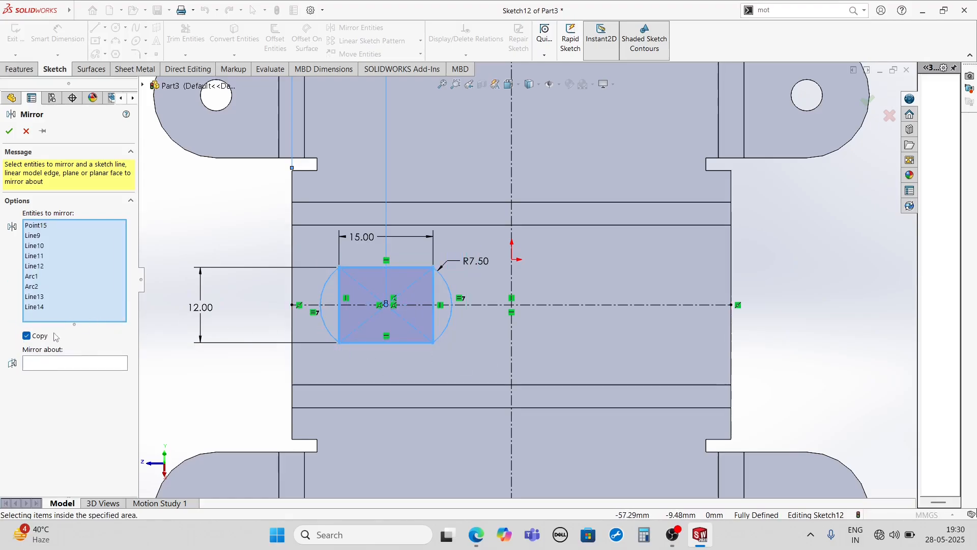
left_click(69, 363)
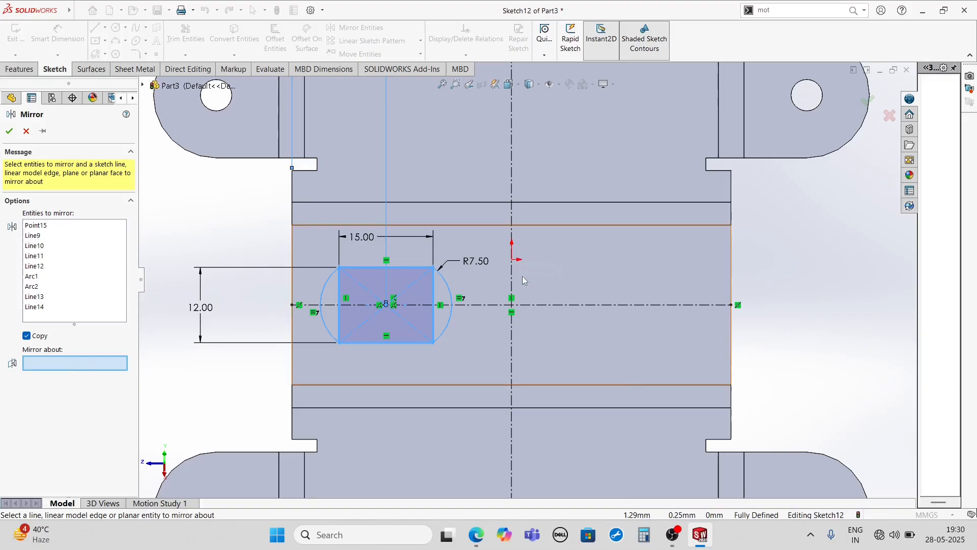
left_click(514, 340)
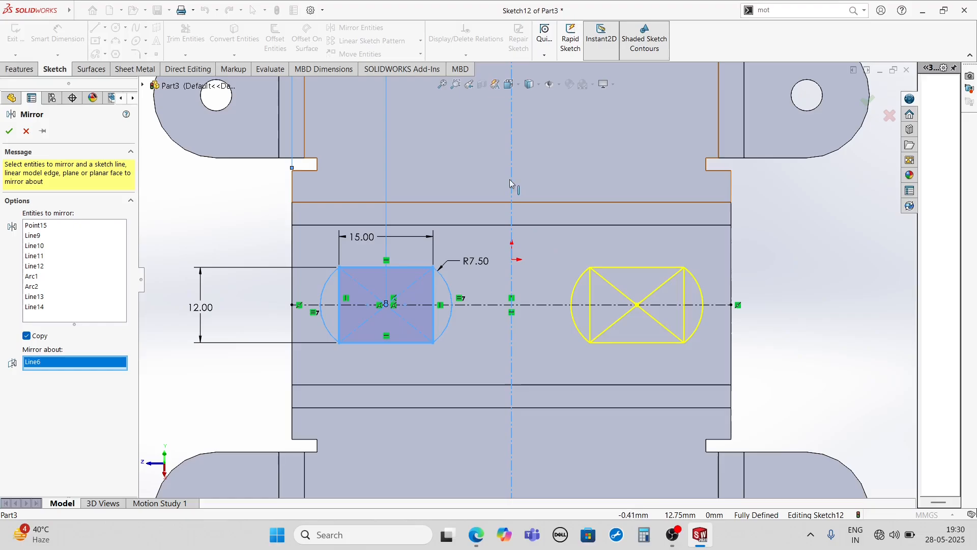
left_click(10, 132)
key("f")
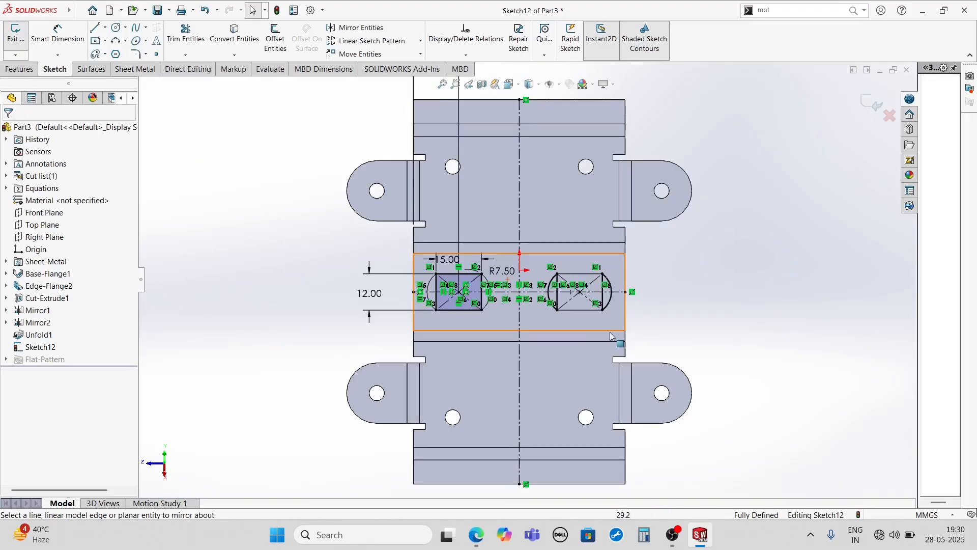
middle_click_drag(565, 308, 527, 303)
scroll(579, 285, "down", 2)
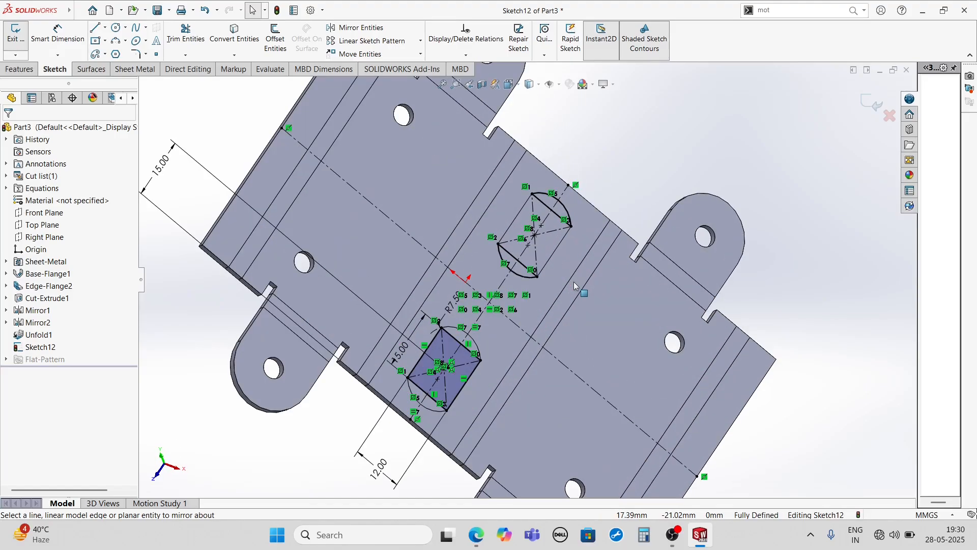
Step: Cut both profiles through the flat with a 10 mm blind extruded normal cut, using each rectangle and its two arc segments as contours
left_click(27, 72)
left_click(169, 44)
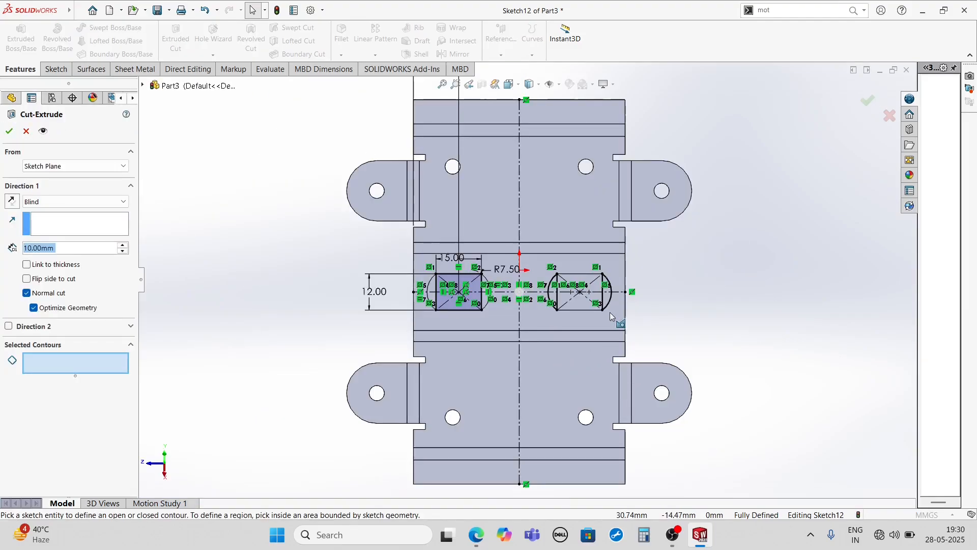
scroll(585, 267, "down", 5)
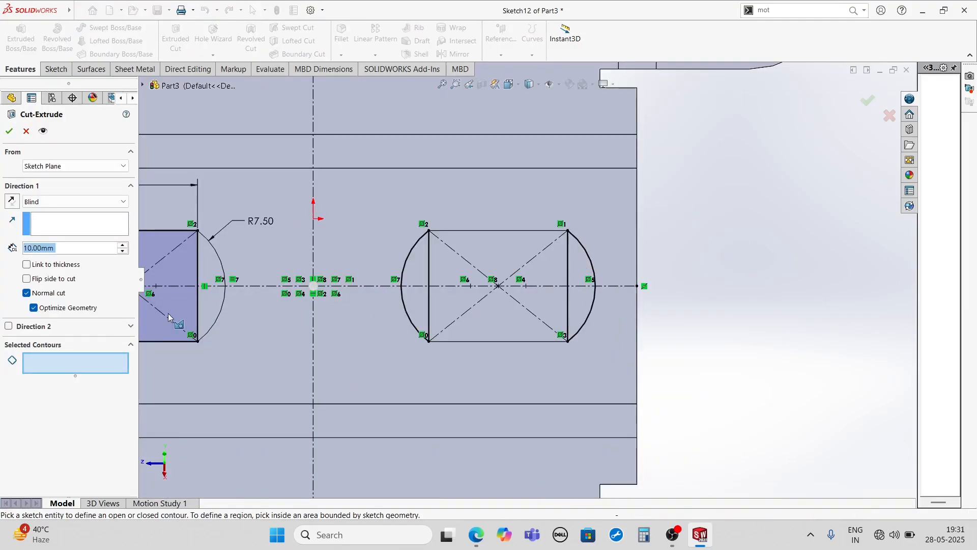
scroll(601, 364, "up", 4)
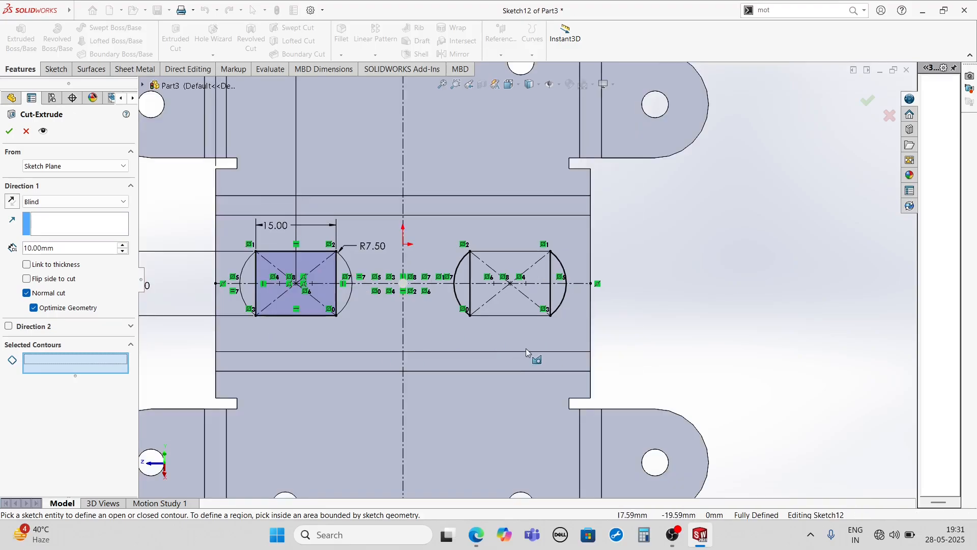
scroll(361, 302, "down", 4)
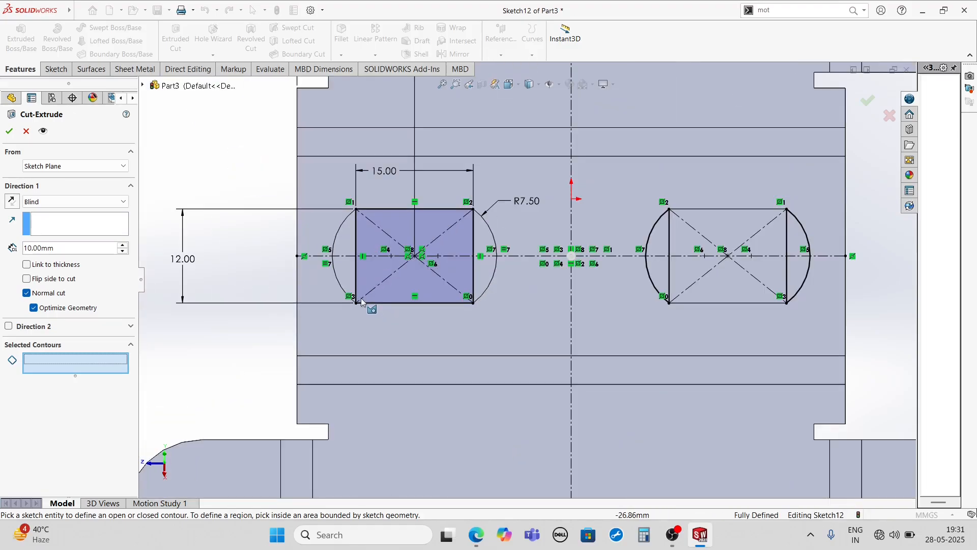
left_click(375, 244)
left_click(348, 246)
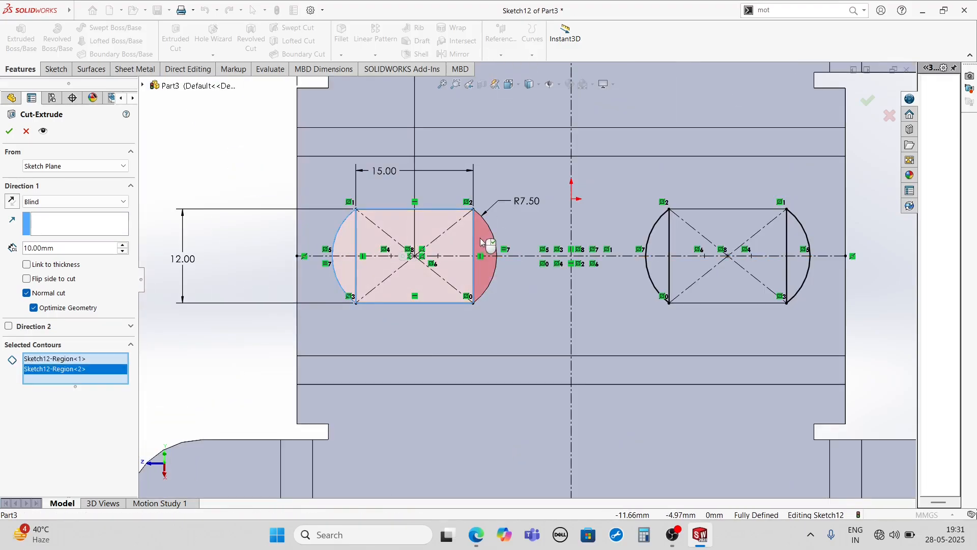
left_click(484, 256)
scroll(708, 213, "down", 2)
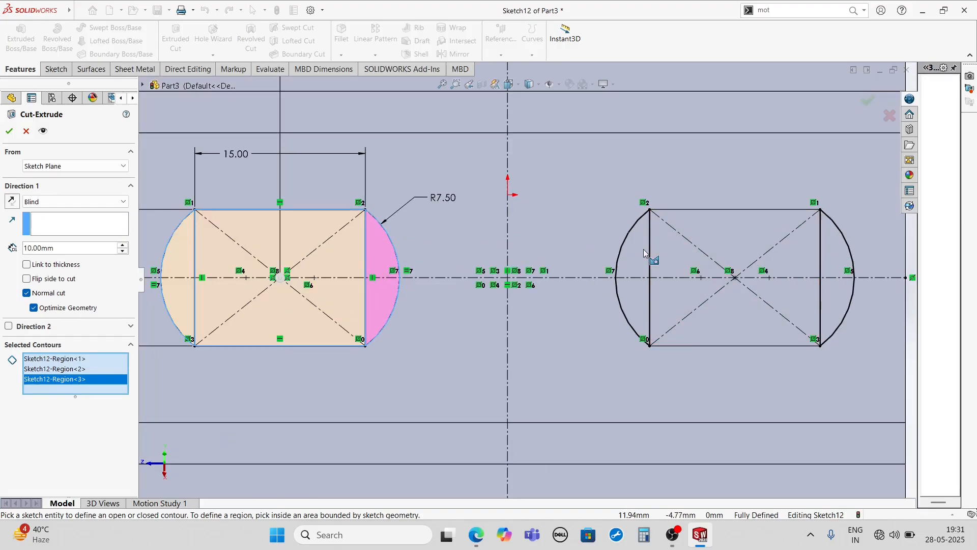
left_click(645, 253)
left_click(670, 249)
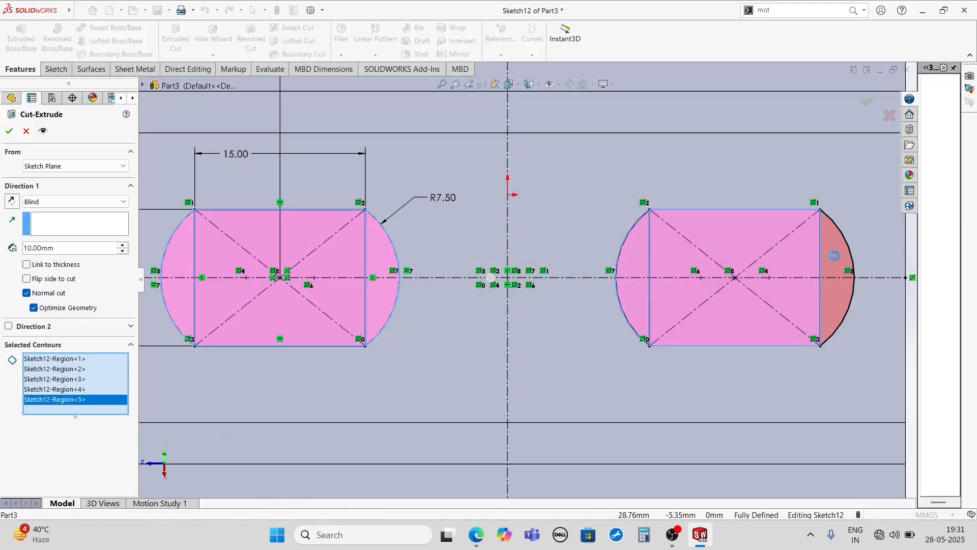
left_click(835, 256)
scroll(454, 301, "up", 5)
mouse_move(454, 301)
middle_mouse_down()
mouse_move(556, 305)
mouse_move(534, 256)
mouse_move(410, 292)
middle_mouse_up()
scroll(566, 299, "down", 2)
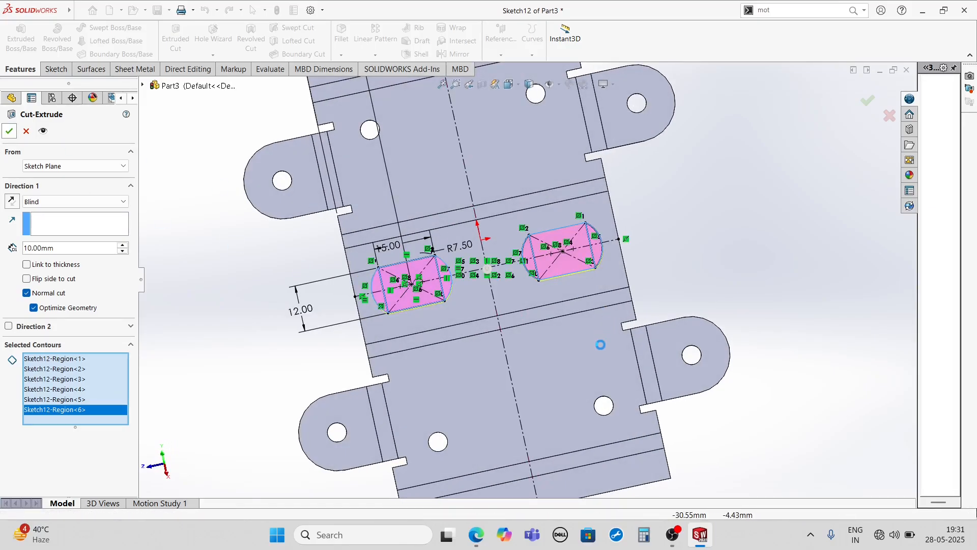
scroll(501, 340, "up", 2)
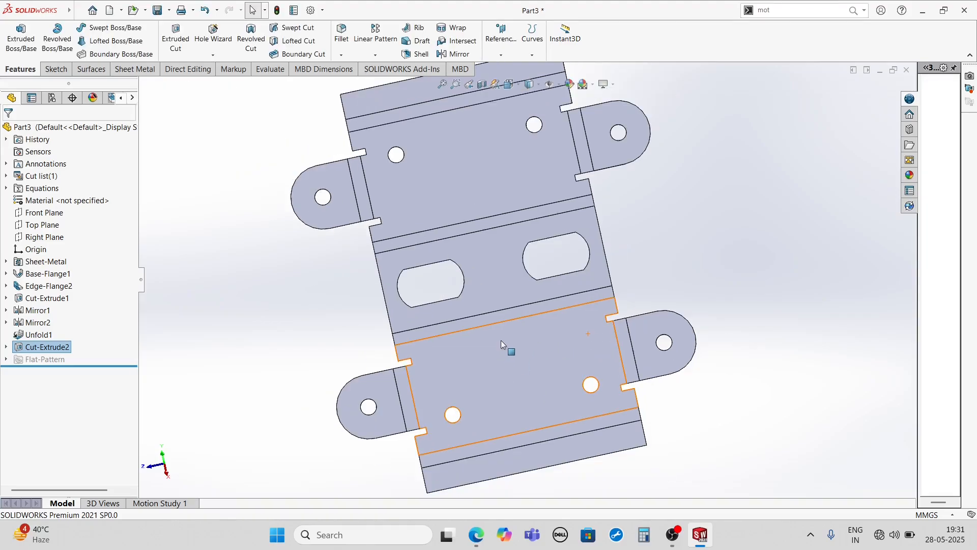
Step: Fold the sheet metal back up with all bends collected, keeping the preselected fixed face
middle_click_drag(444, 278, 676, 259)
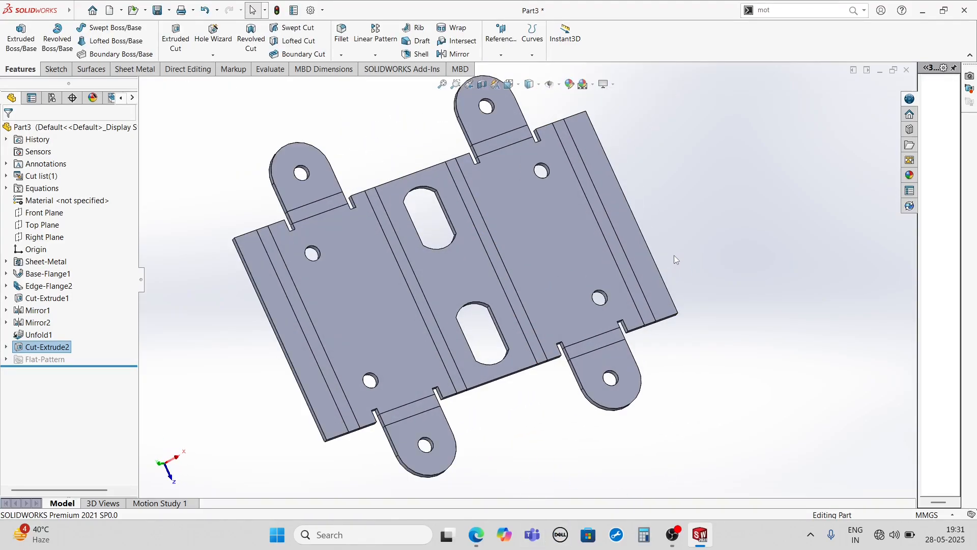
left_click(149, 73)
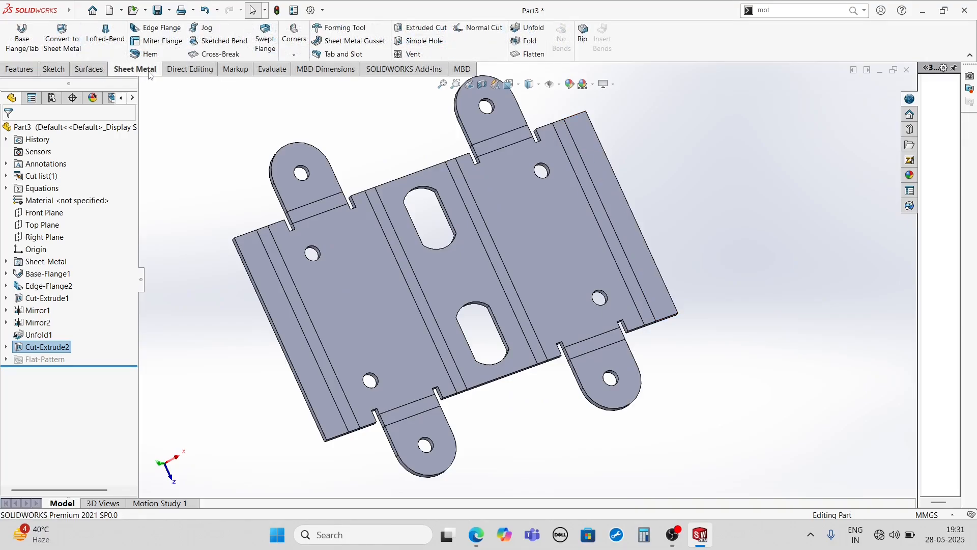
left_click(528, 41)
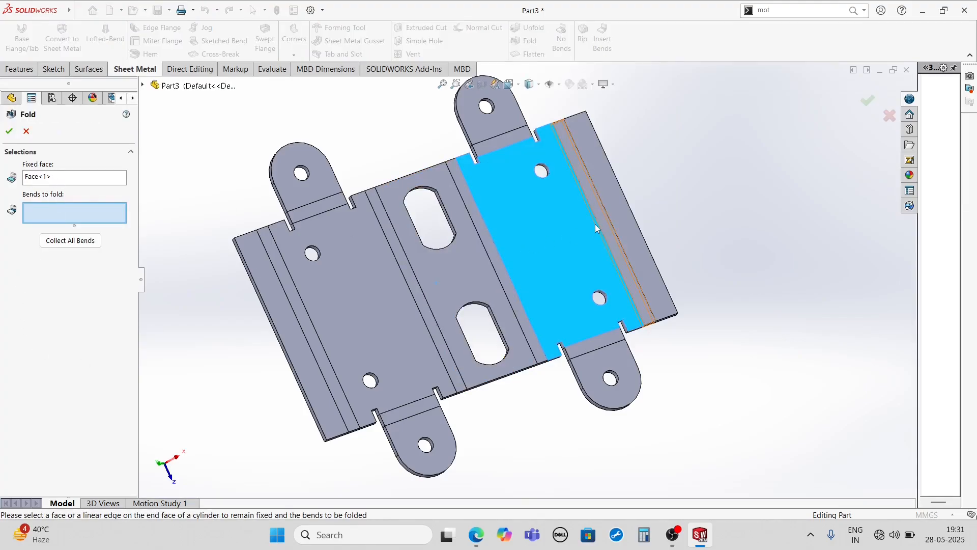
scroll(532, 316, "up", 3)
middle_click_drag(529, 306, 445, 355)
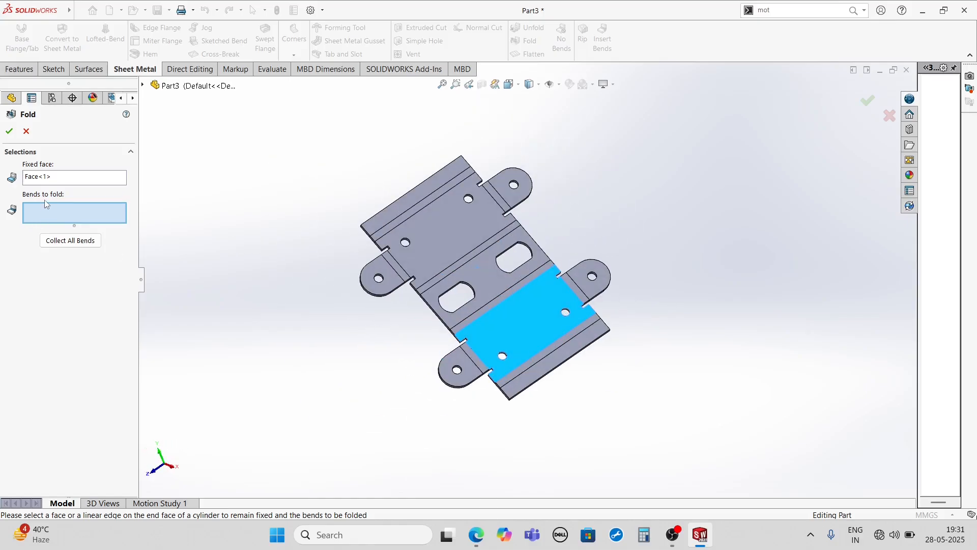
left_click(63, 241)
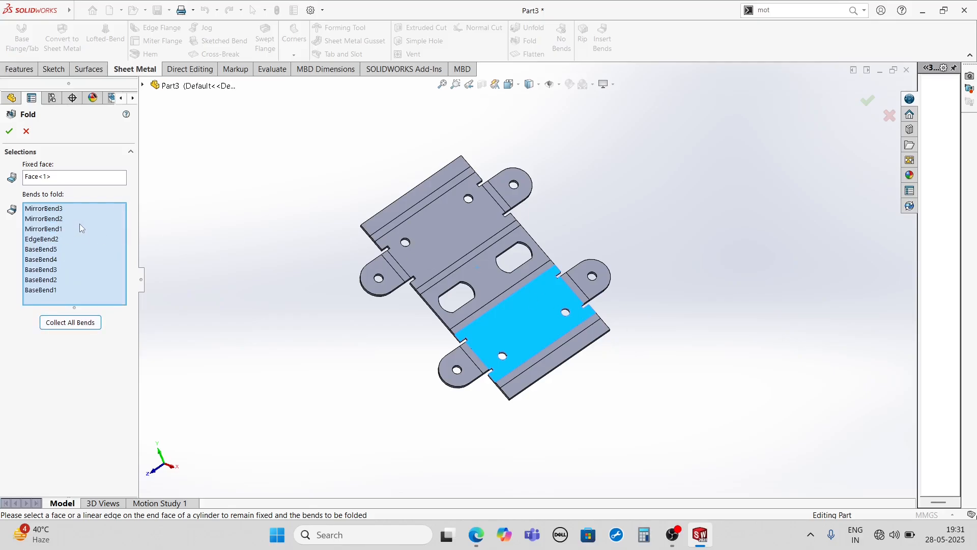
left_click(9, 132)
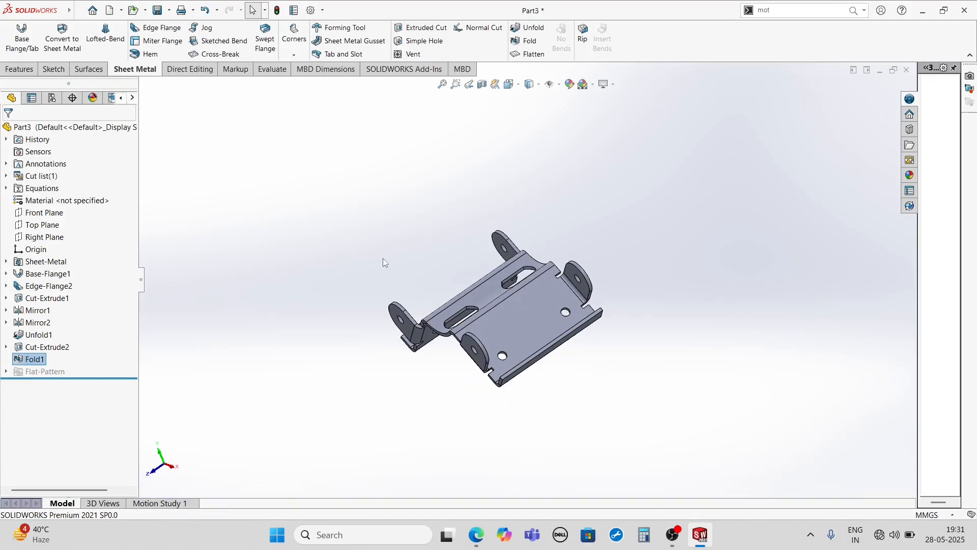
Step: Examine the folded bracket and its two arc-ended cutouts from several angles
middle_click_drag(383, 258, 531, 360)
scroll(531, 360, "down", 2)
scroll(445, 311, "down", 2)
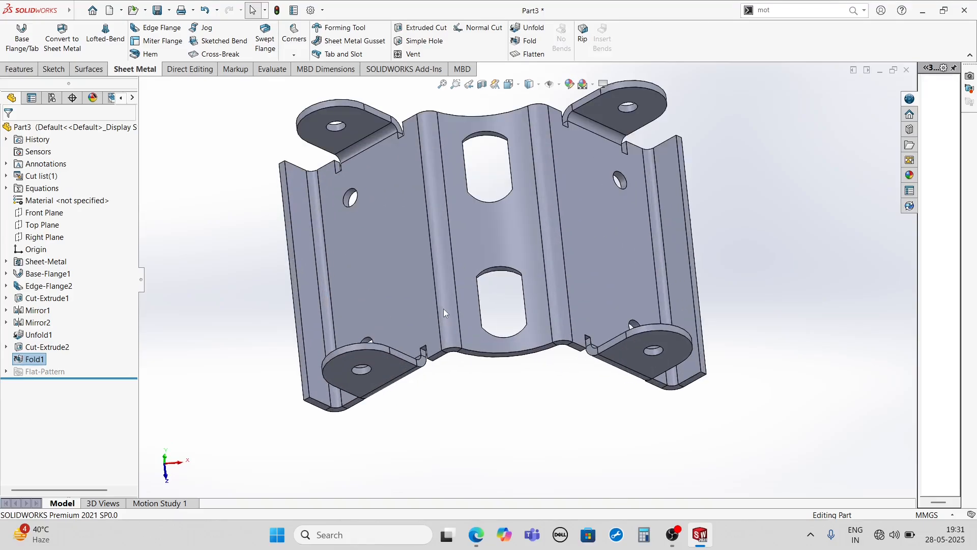
middle_click_drag(444, 309, 483, 335)
scroll(471, 310, "up", 3)
scroll(559, 253, "down", 2)
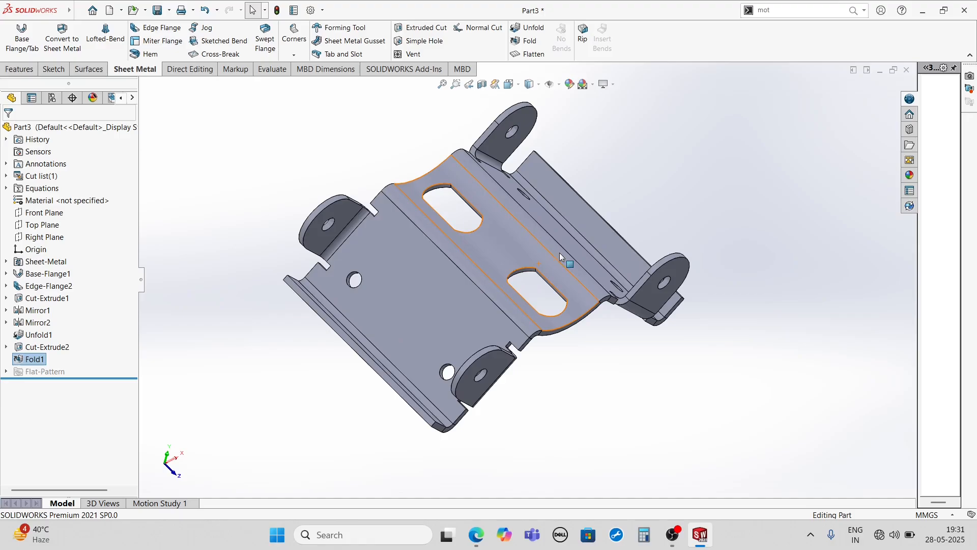
middle_click_drag(560, 252, 511, 300)
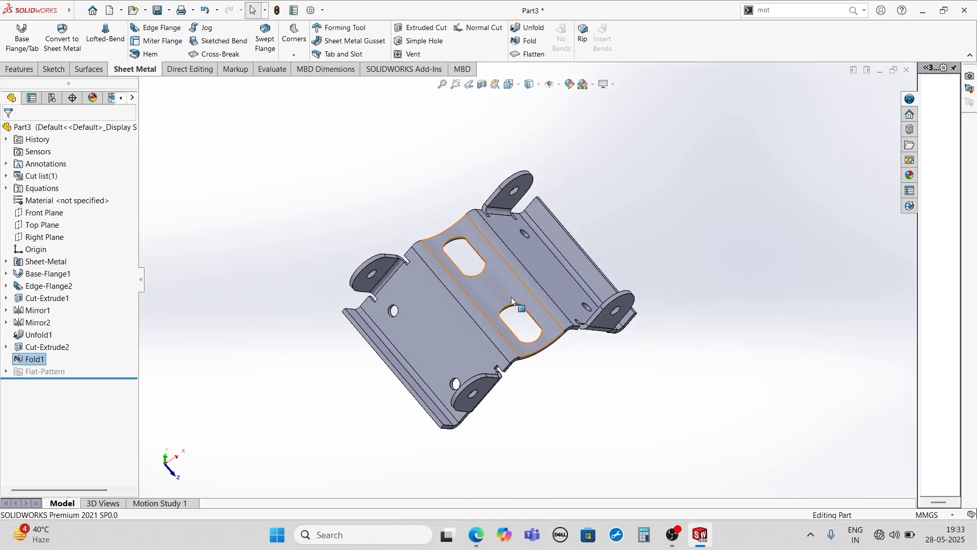